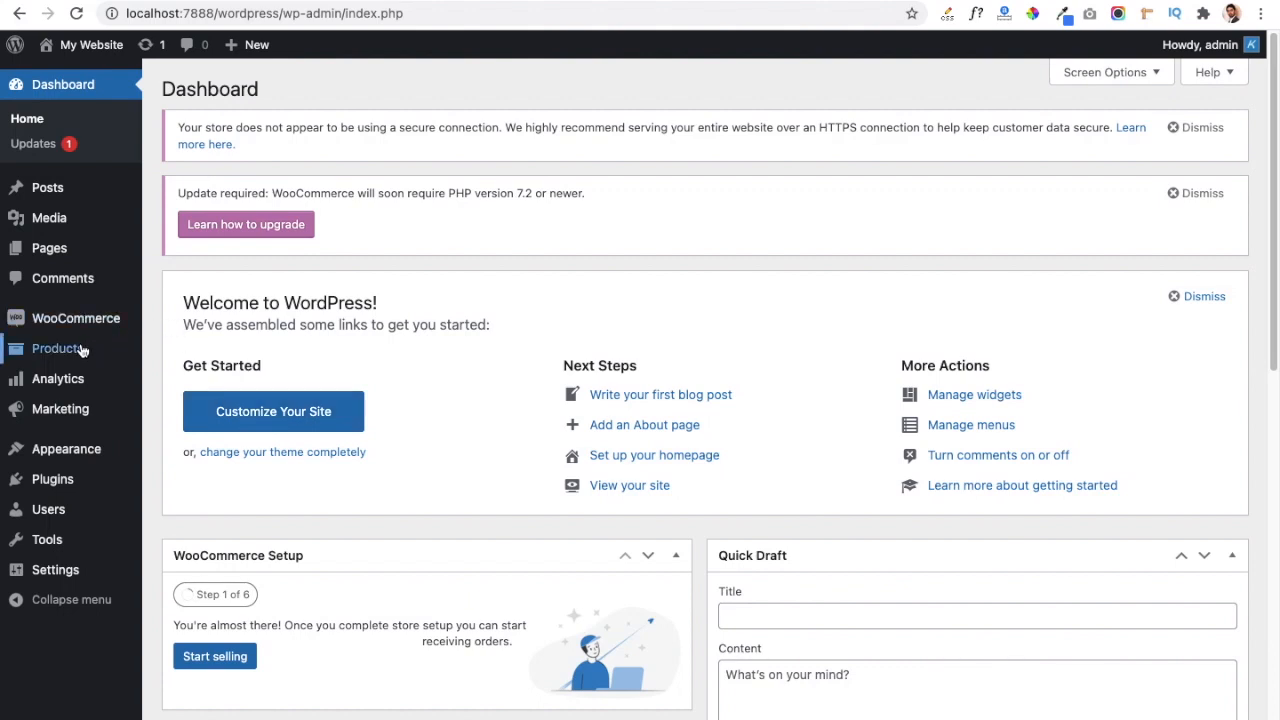
# Start a new store product named "Blue Jeans" and dismiss the product tutorial tips.
pyautogui.moveTo(52, 356)
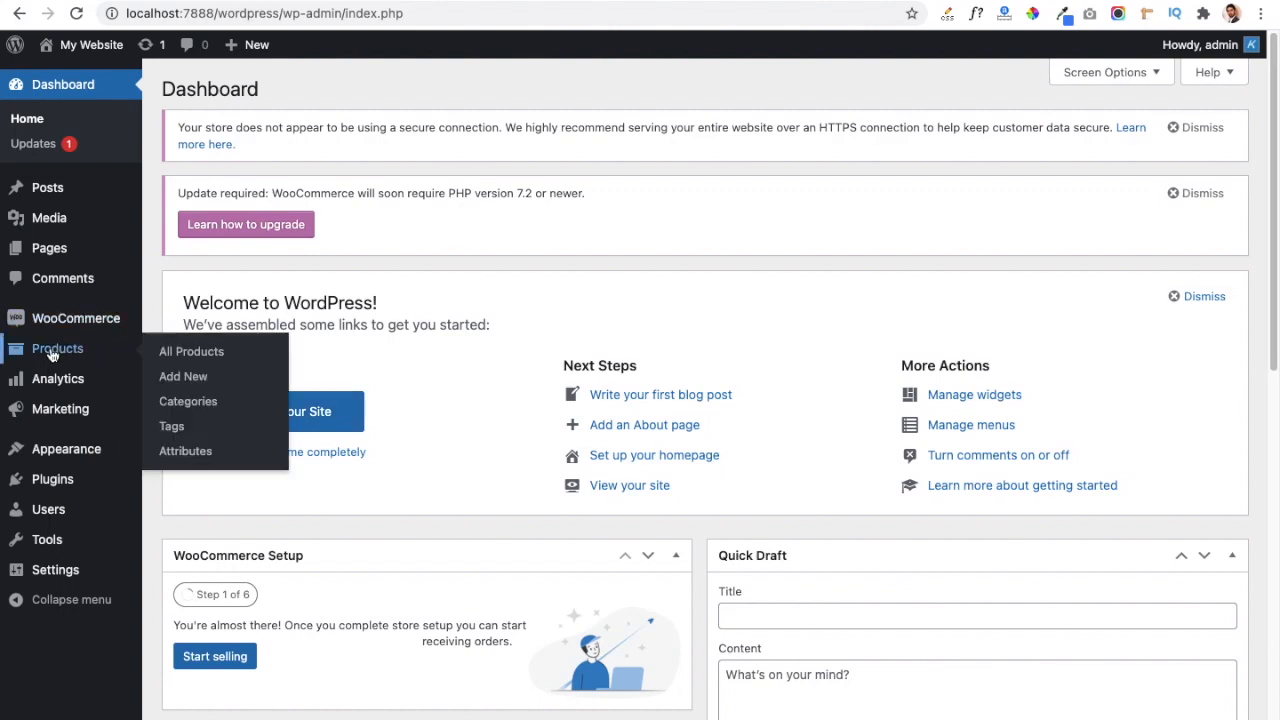
pyautogui.click(188, 360)
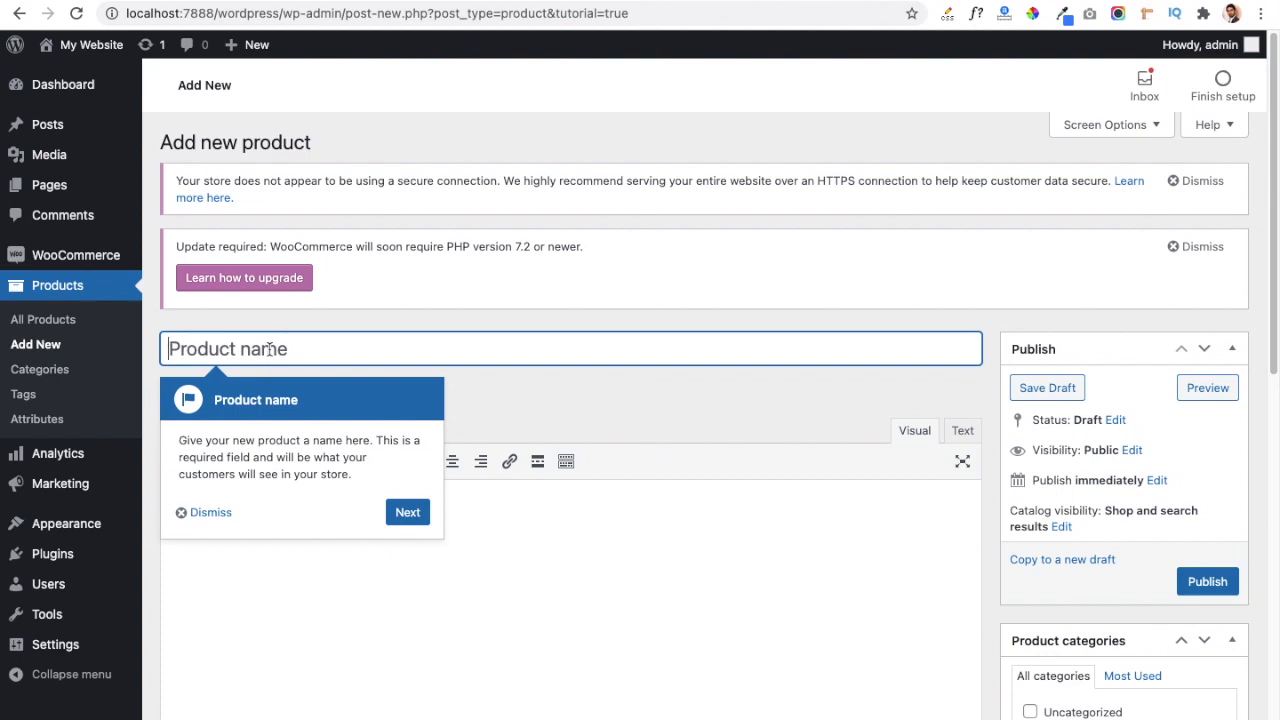
pyautogui.write('Blue Jeans')
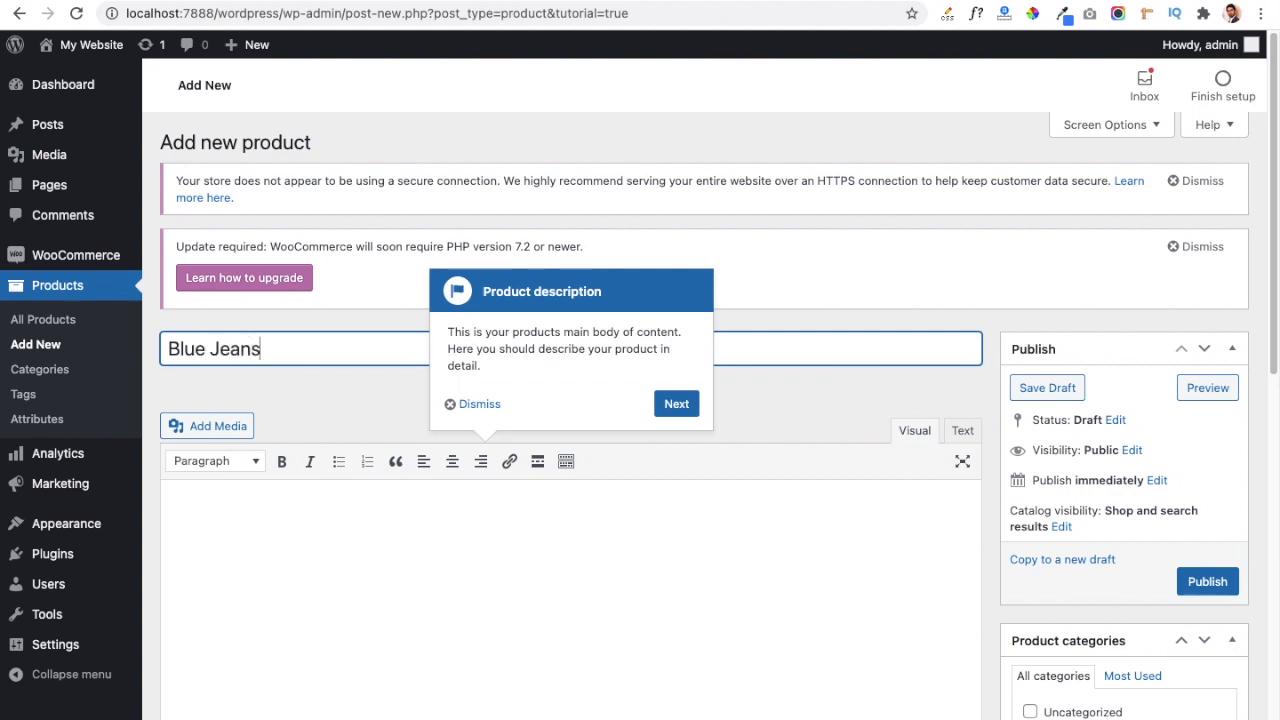
pyautogui.click(472, 405)
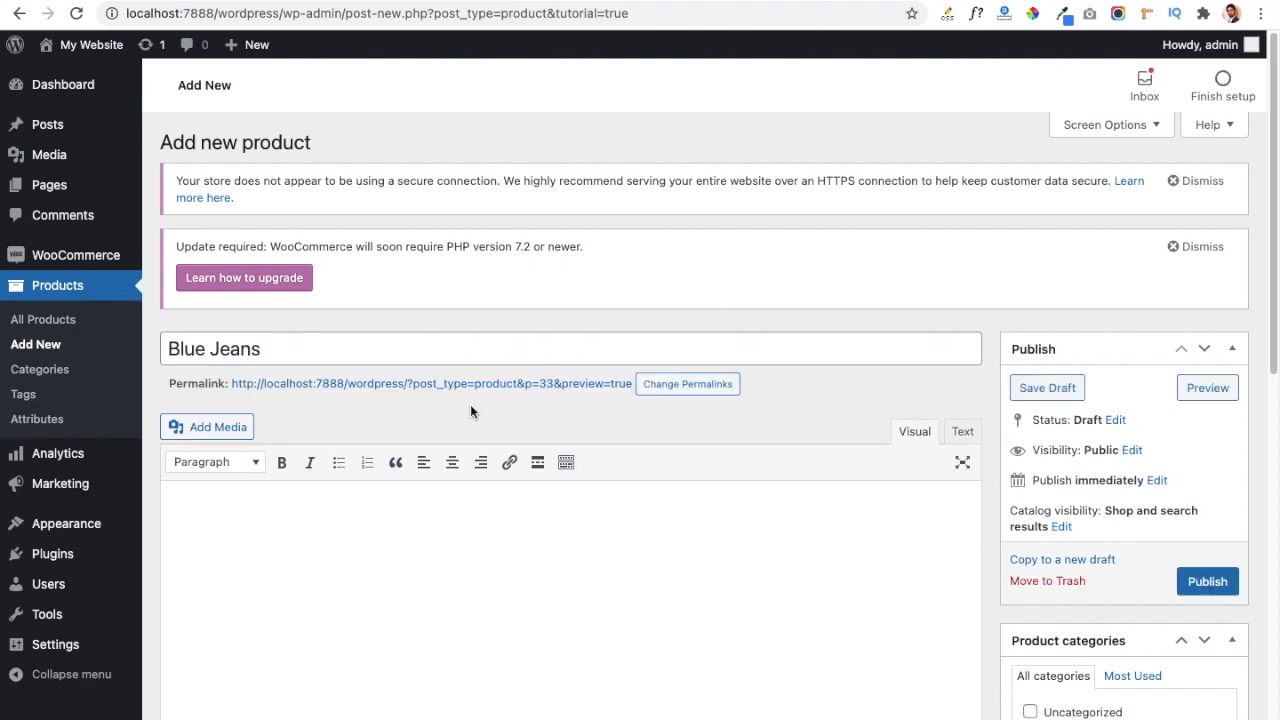
# Enter "Main Description of my product." as the product's main description.
pyautogui.click(280, 348)
pyautogui.click(310, 545)
pyautogui.write('Main Description of my product')
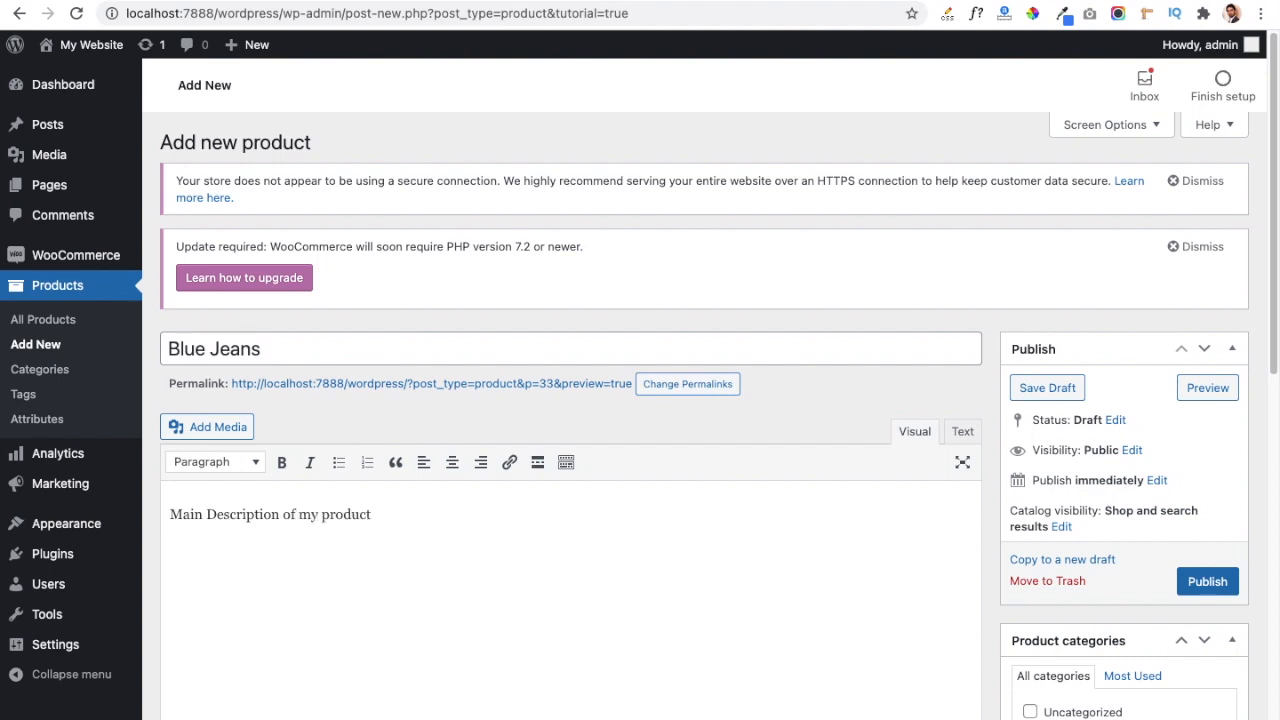
pyautogui.write('.')
# Enter "Short Description of product" as the product's short description.
pyautogui.scroll(-10, 570, 420)
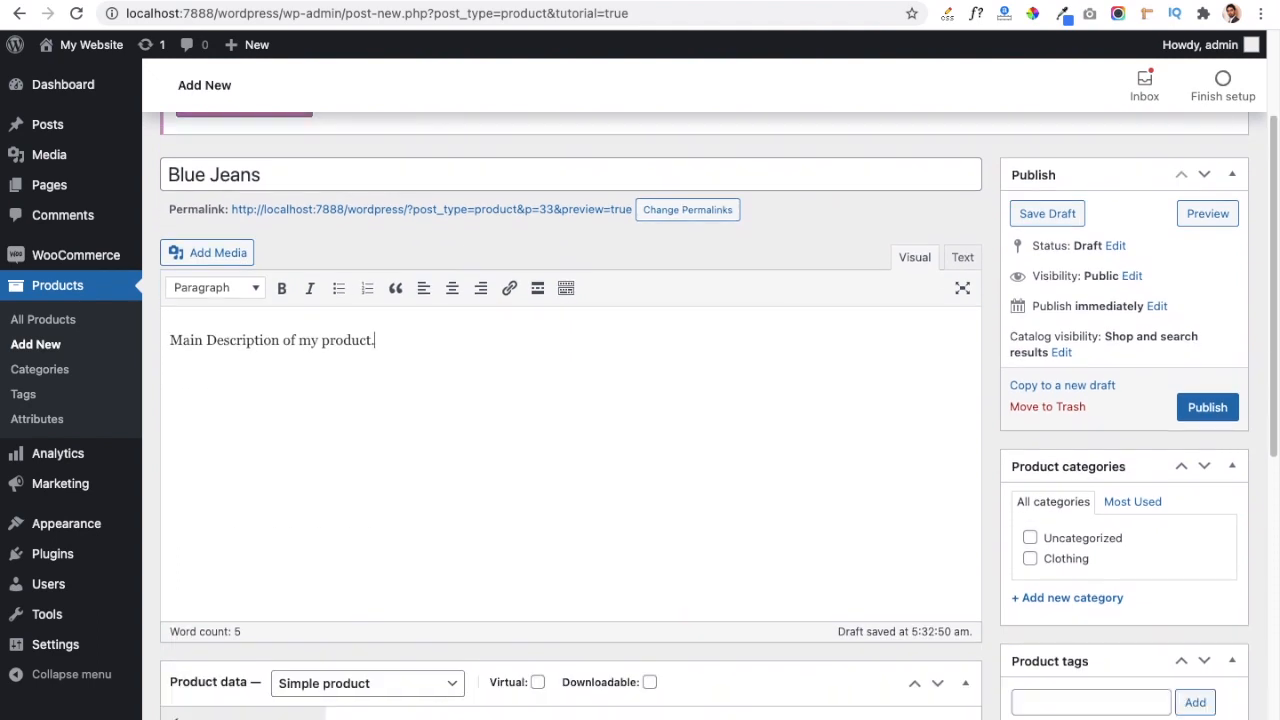
pyautogui.scroll(-2, 570, 420)
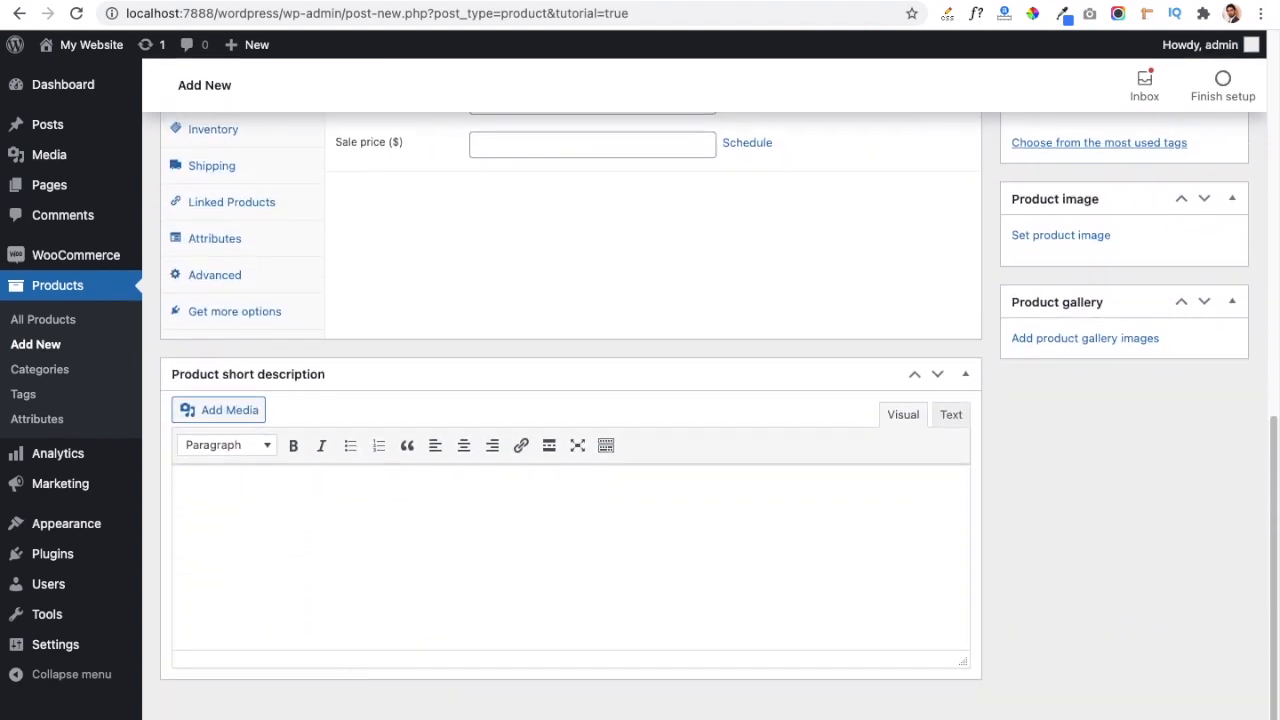
pyautogui.click(266, 530)
pyautogui.write('Short Description of')
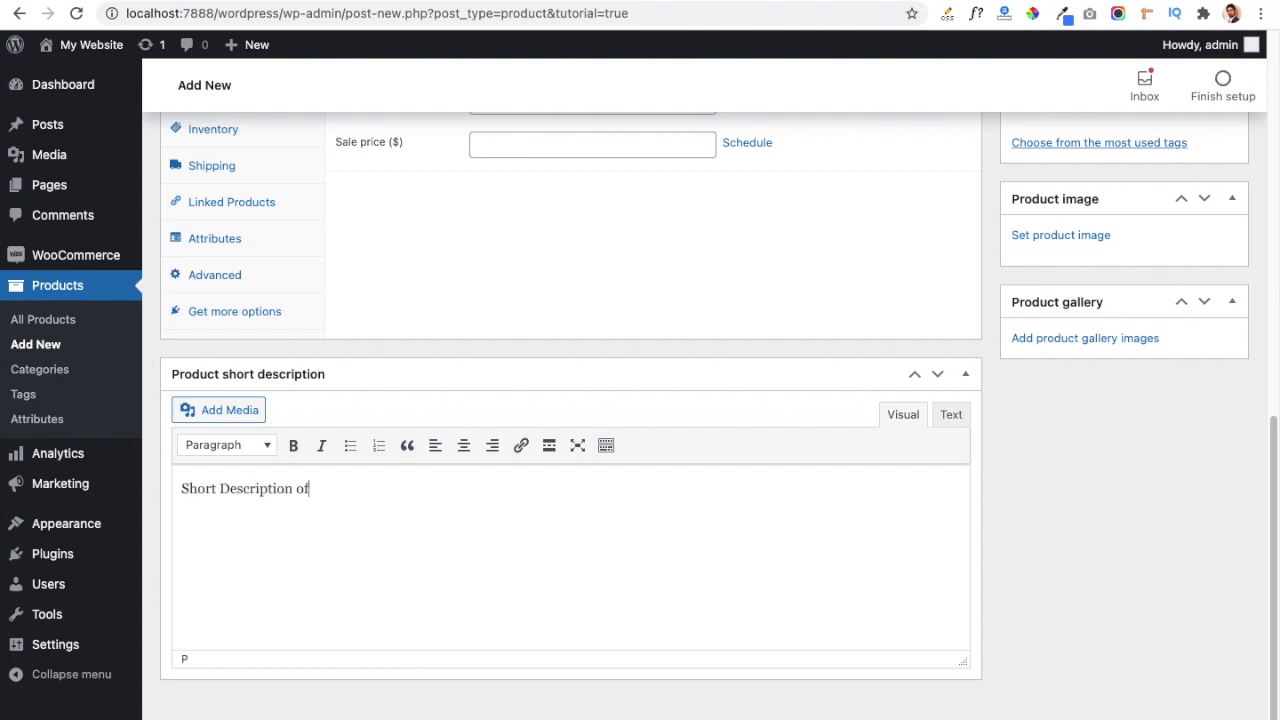
pyautogui.write(' product')
pyautogui.scroll(10, 570, 400)
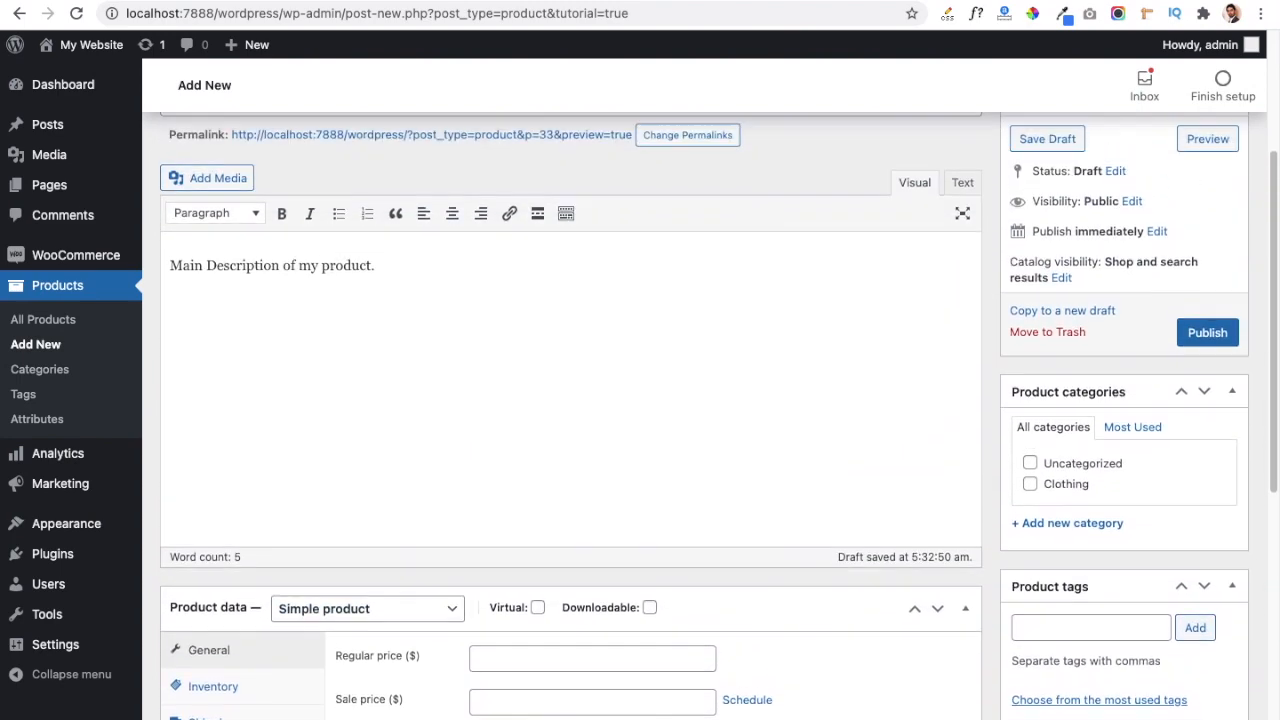
pyautogui.scroll(3, 266, 470)
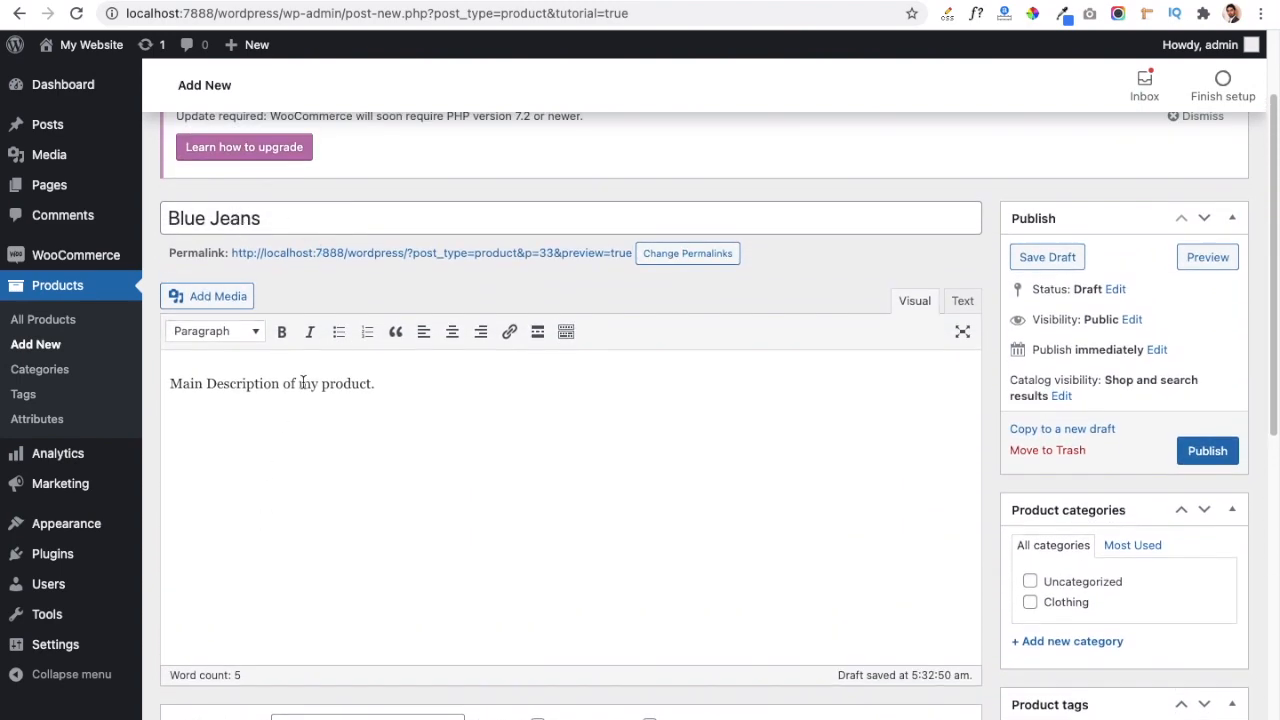
pyautogui.scroll(-5, 292, 414)
pyautogui.scroll(-8, 293, 414)
pyautogui.click(357, 584)
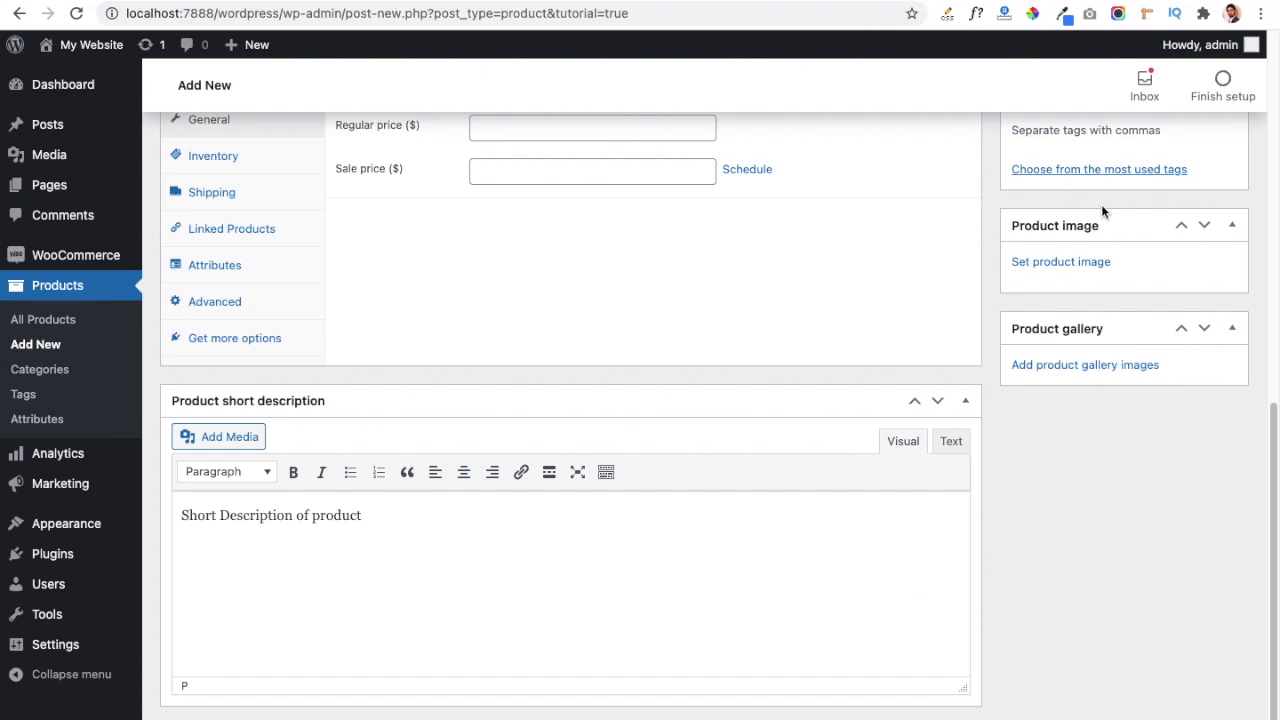
# Upload jeans.jpeg from the Shopping folder and set it as the product image.
pyautogui.click(1048, 264)
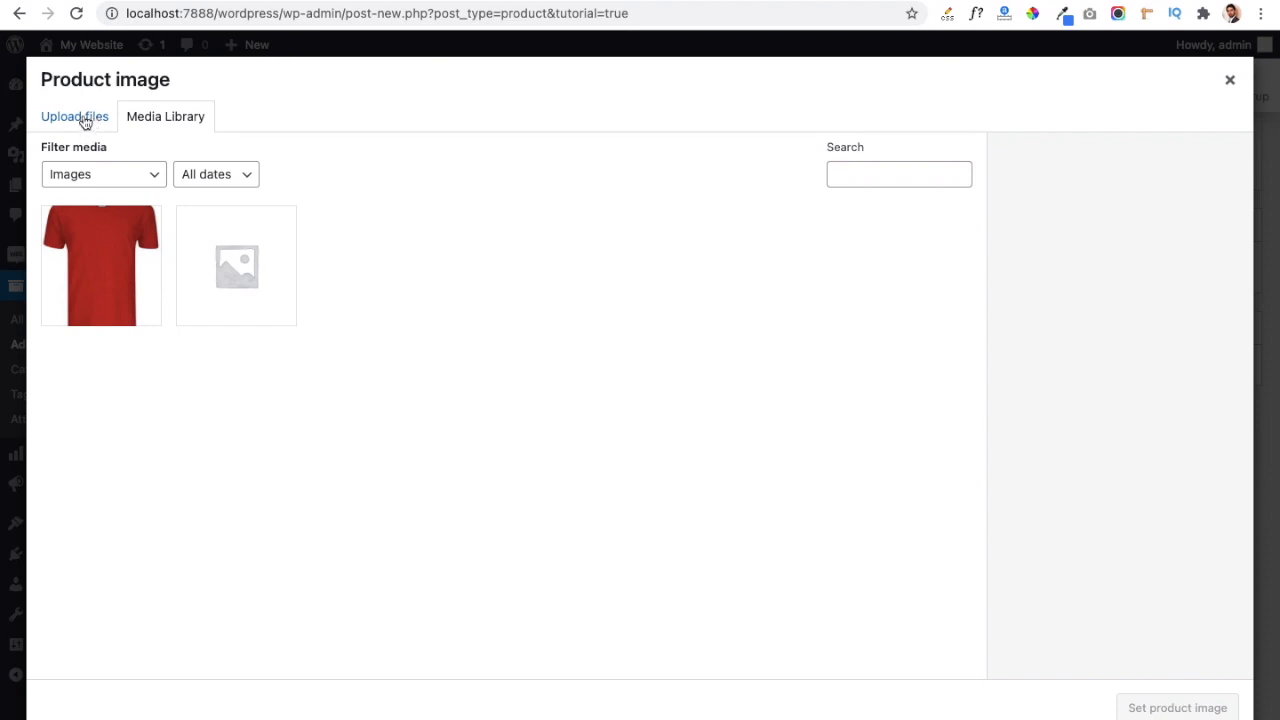
pyautogui.click(85, 118)
pyautogui.click(657, 396)
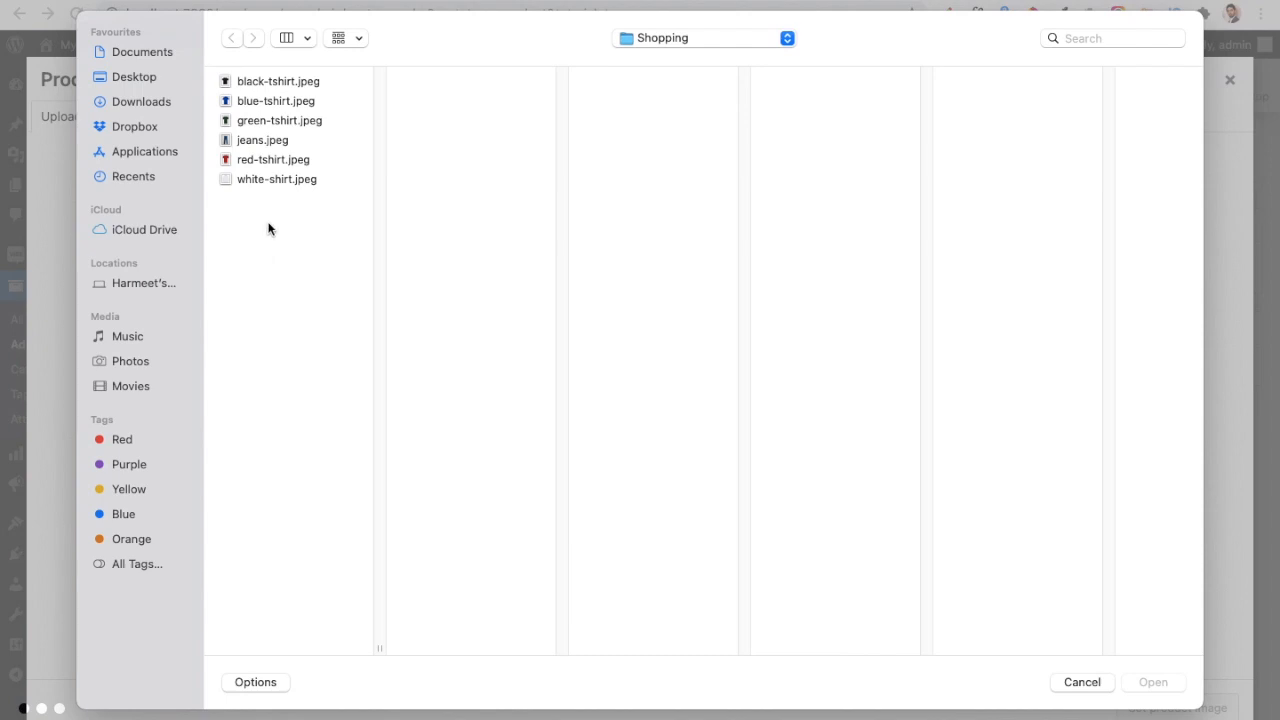
pyautogui.click(247, 140)
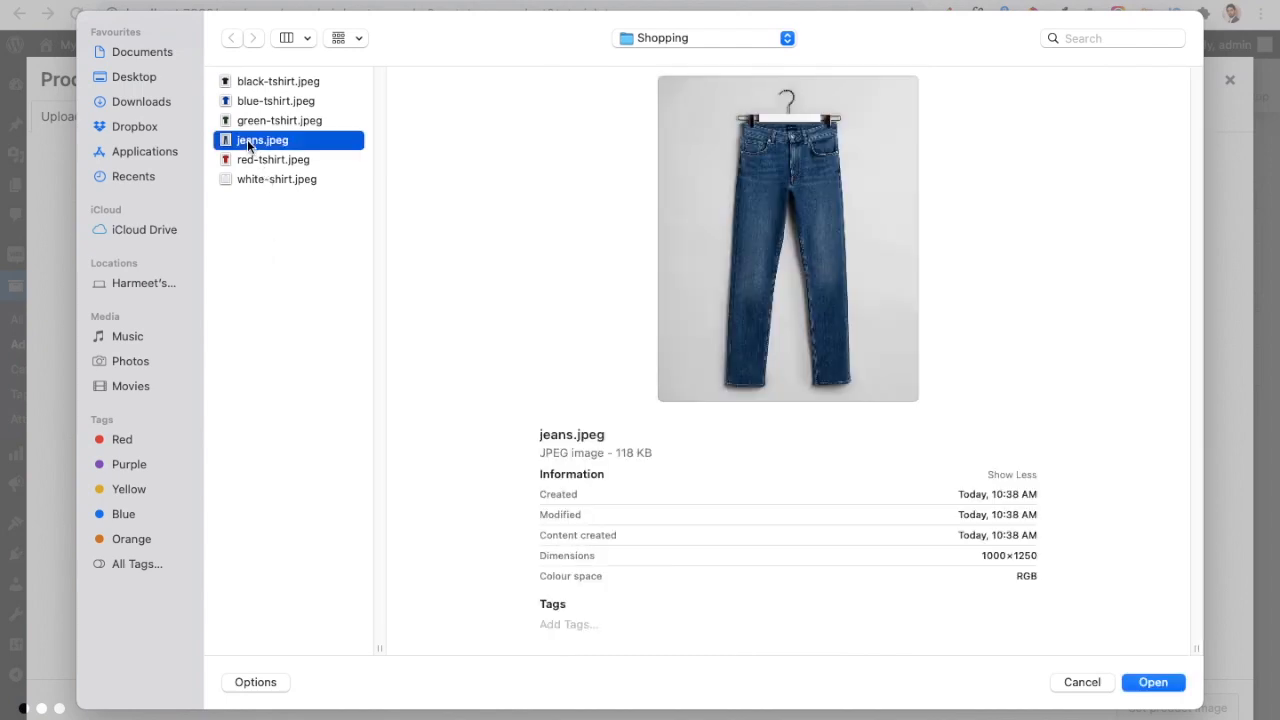
pyautogui.click(1148, 683)
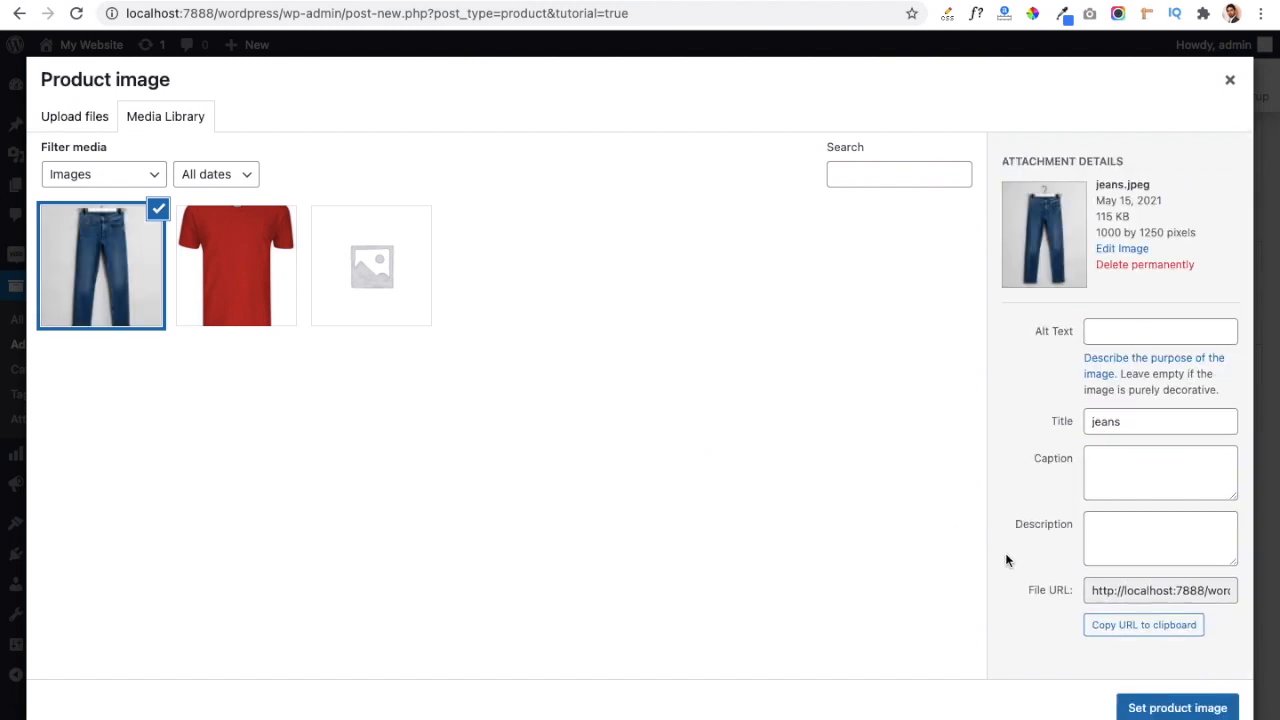
pyautogui.click(1114, 331)
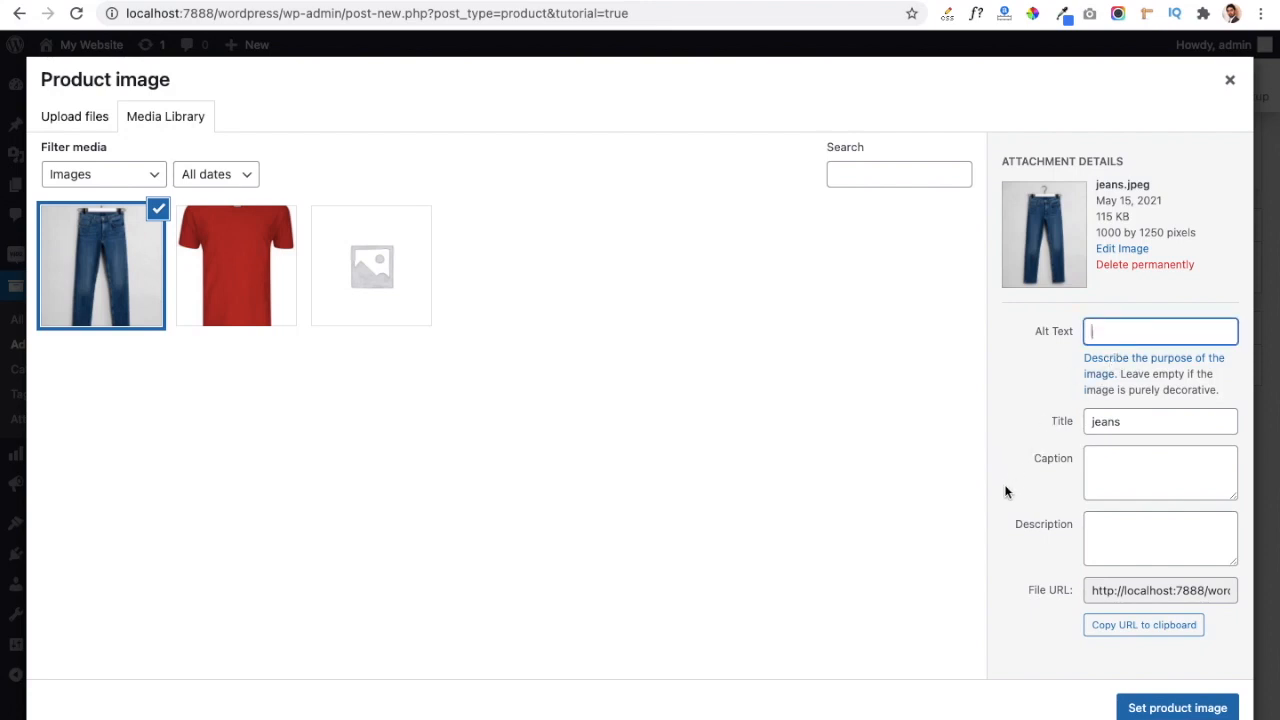
pyautogui.click(1177, 708)
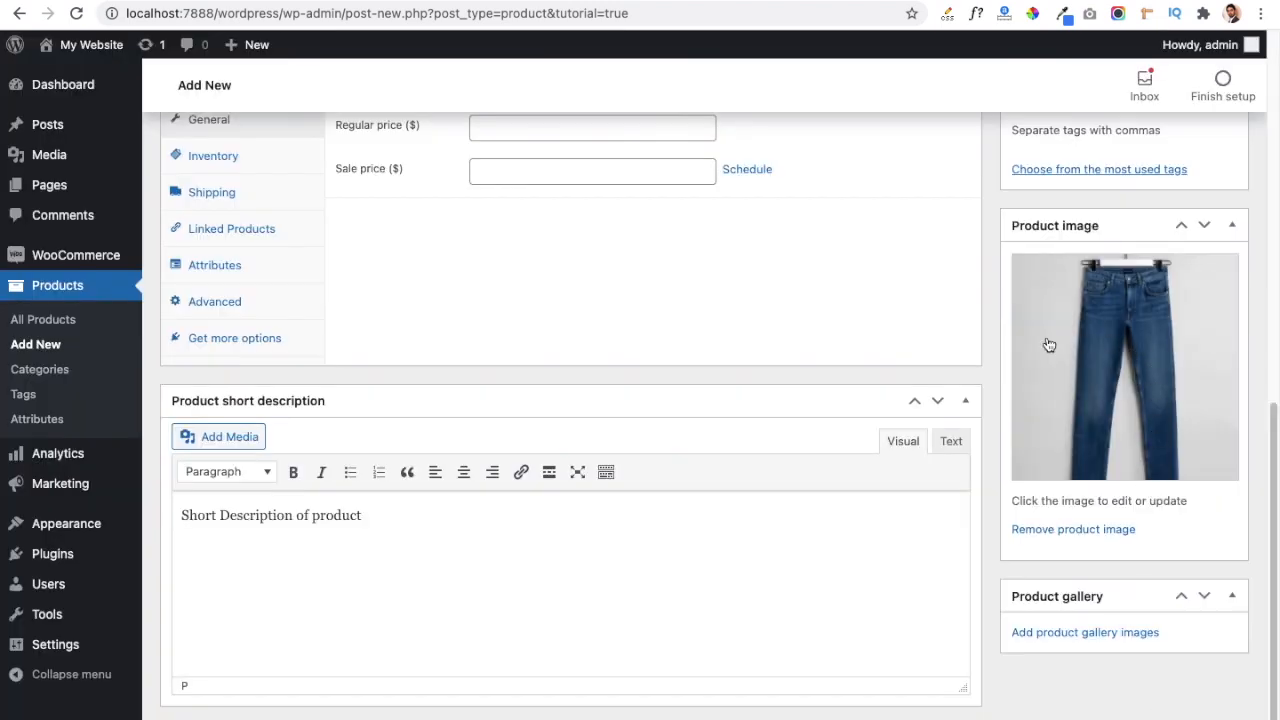
# Add a new product category named "Jeans" and also assign the product to the Clothing category.
pyautogui.scroll(1, 989, 317)
pyautogui.scroll(10, 989, 317)
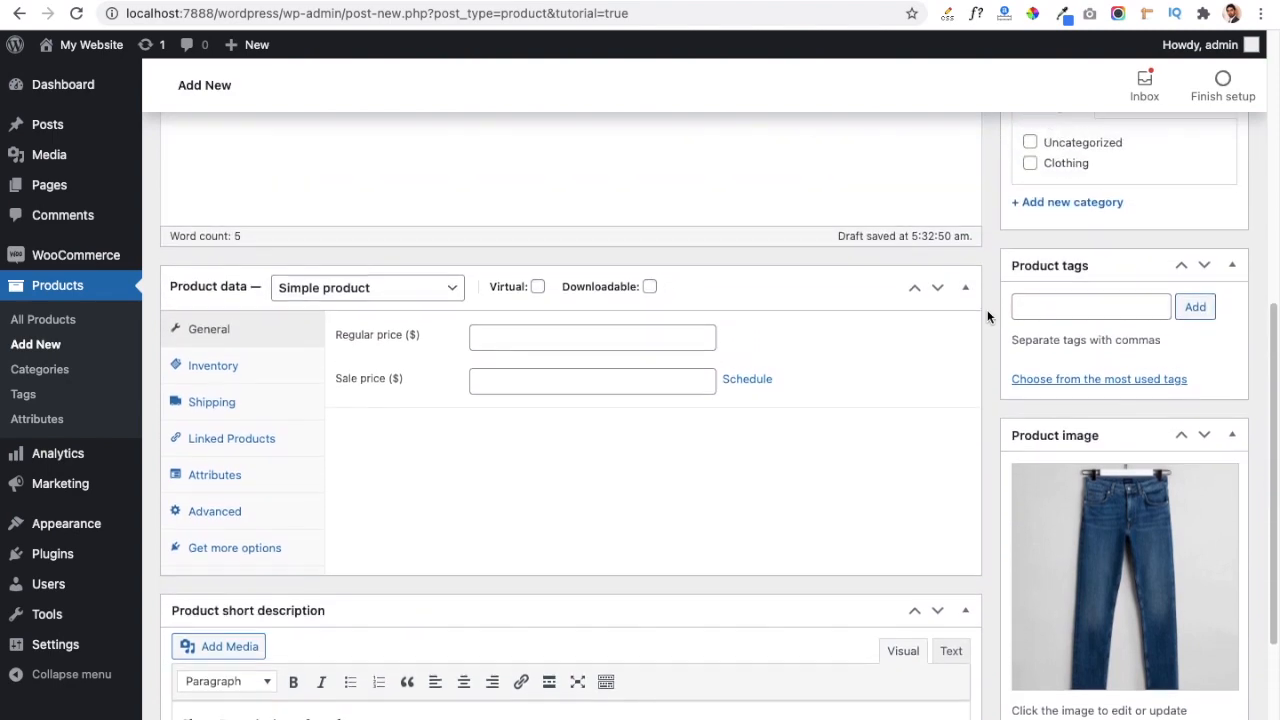
pyautogui.scroll(4, 988, 317)
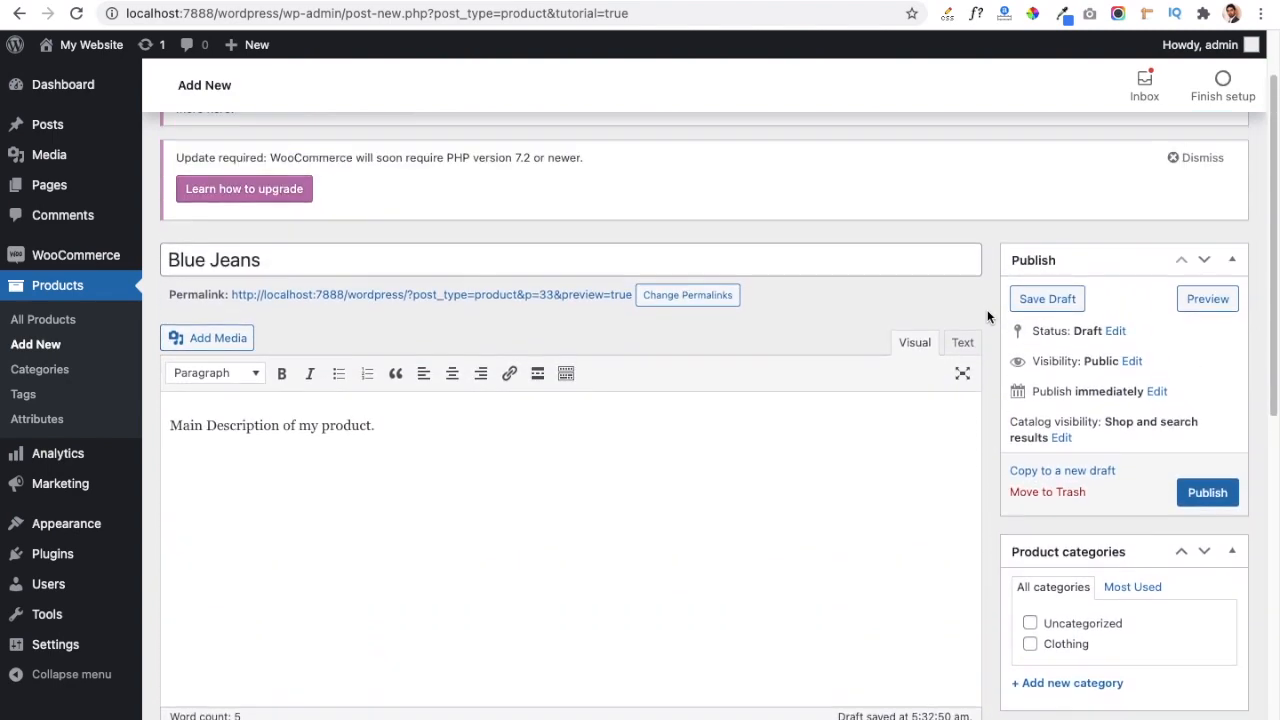
pyautogui.scroll(-5, 988, 317)
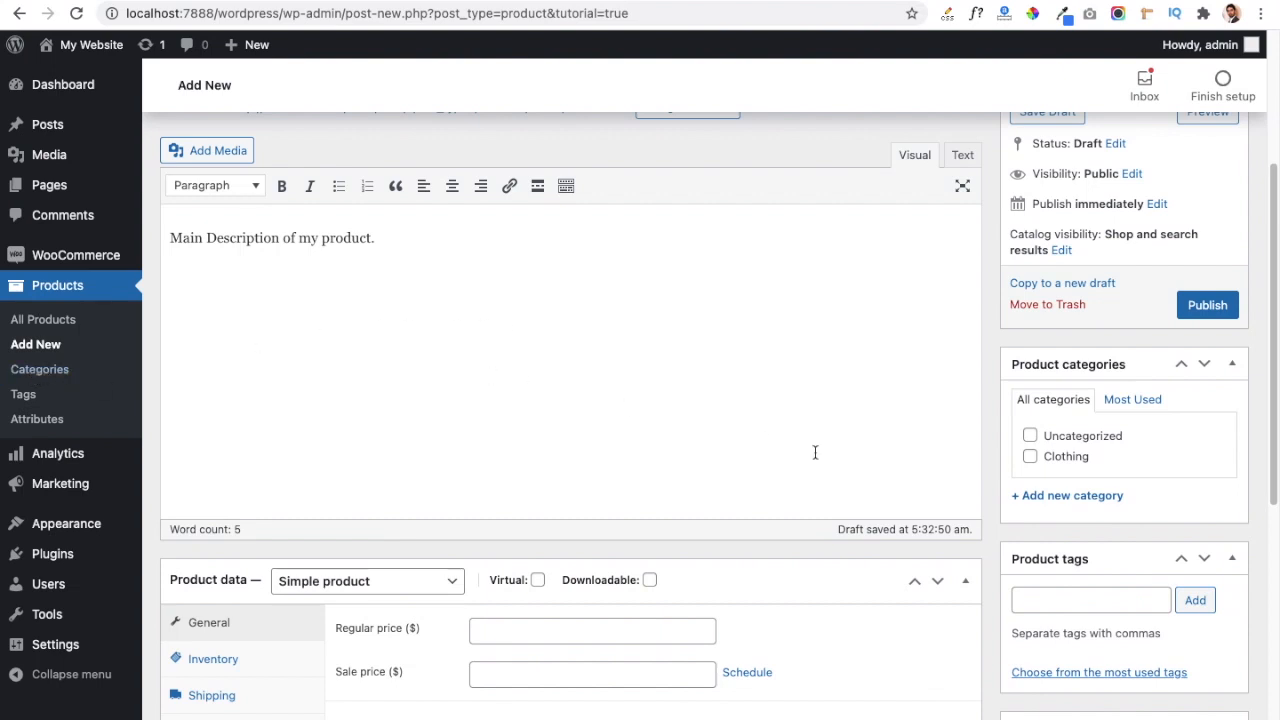
pyautogui.click(1044, 506)
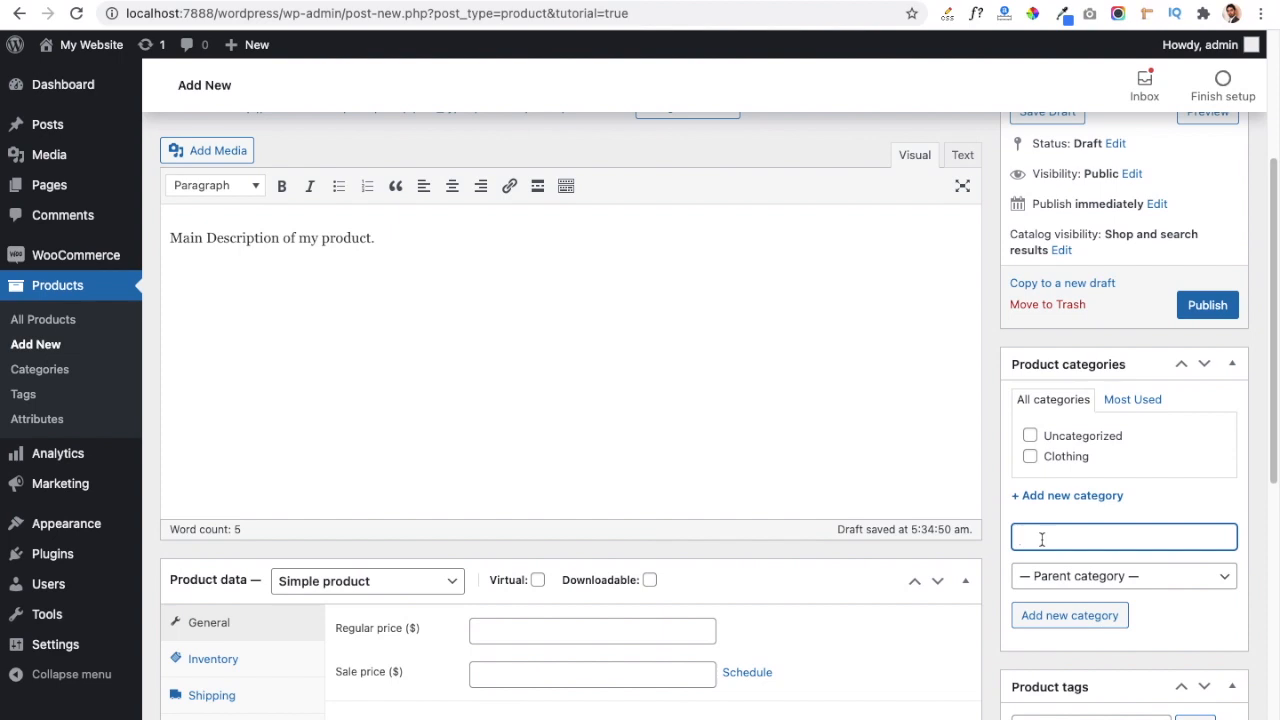
pyautogui.write('Jeans')
pyautogui.click(1046, 614)
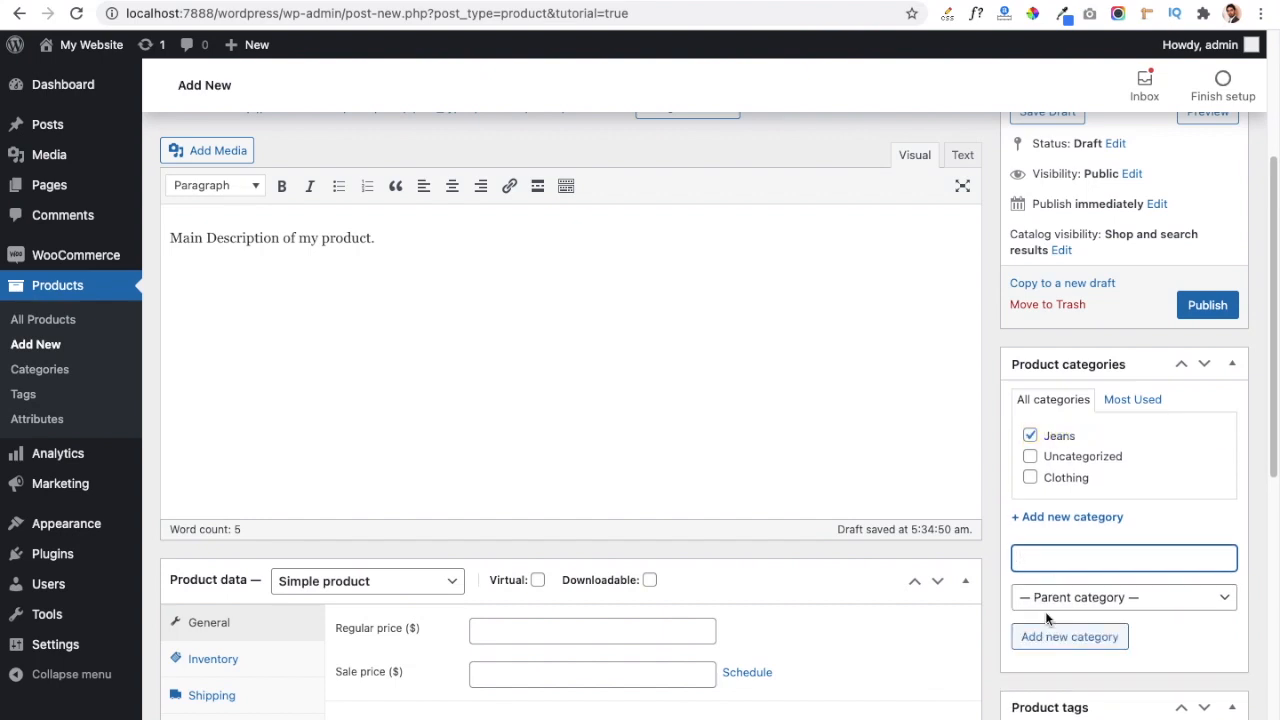
pyautogui.click(1031, 479)
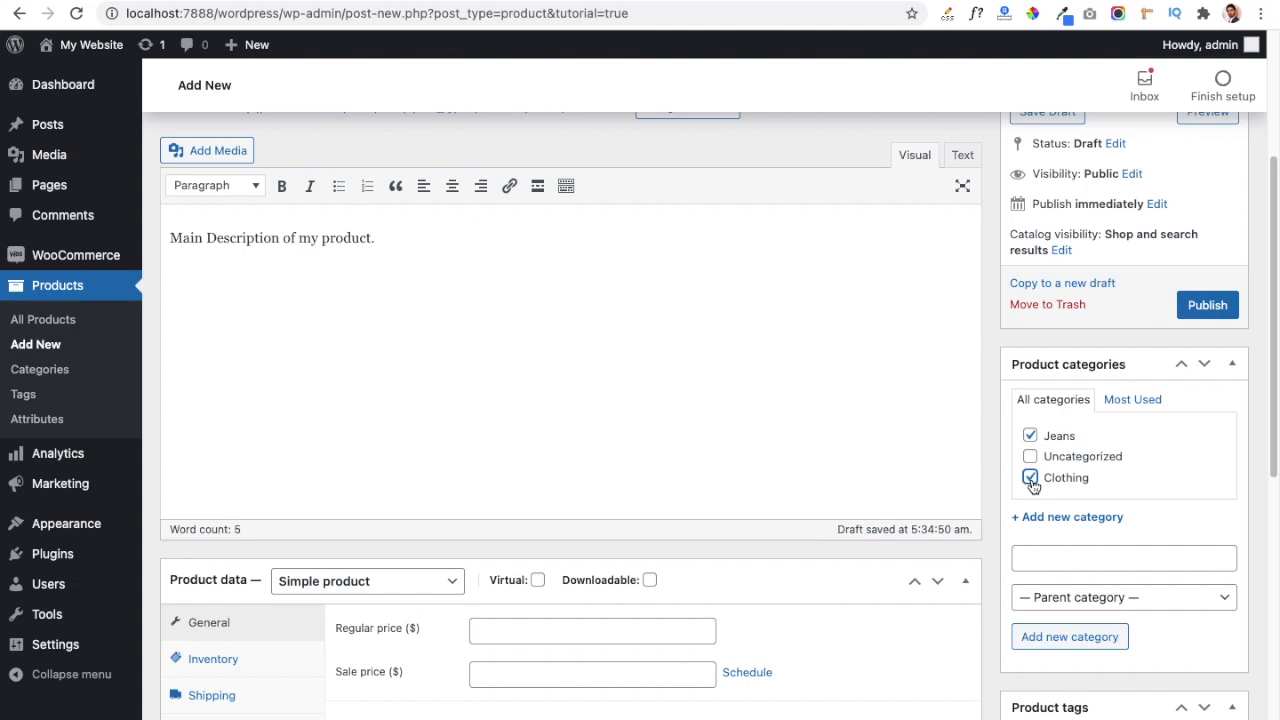
# Set the product's regular price to $15 and publish the product.
pyautogui.moveTo(148, 456)
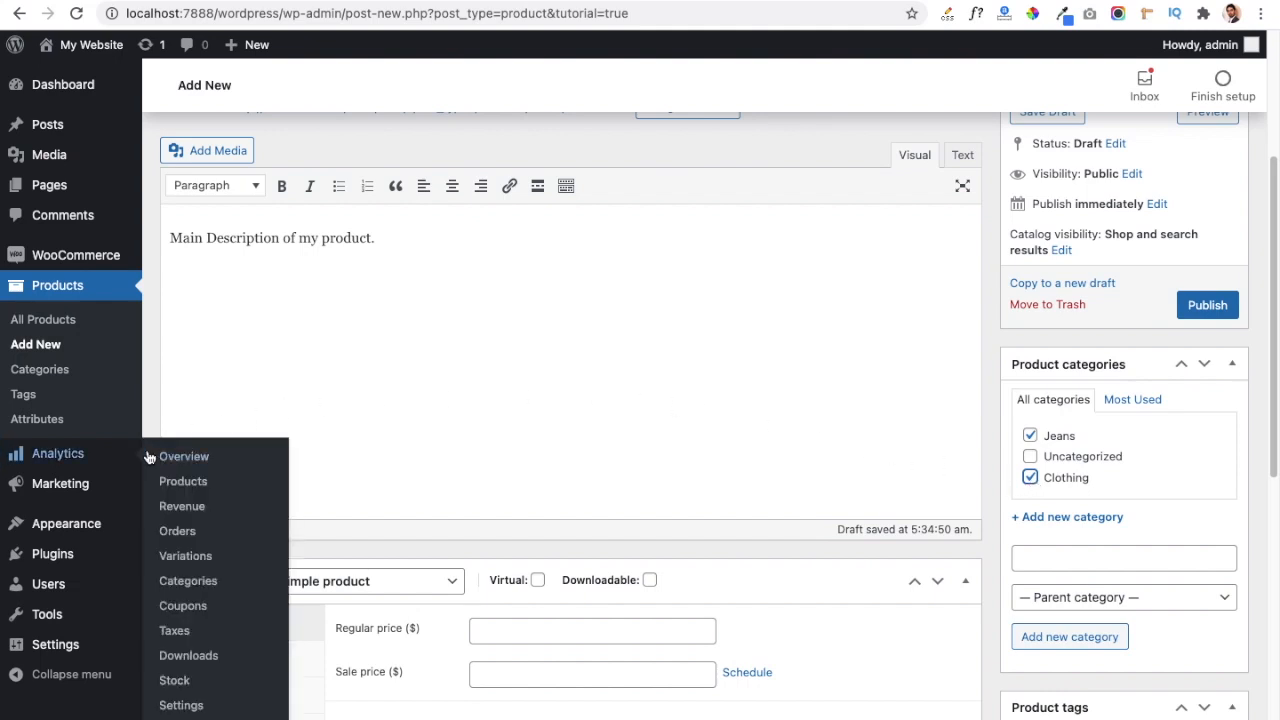
pyautogui.scroll(-3, 154, 390)
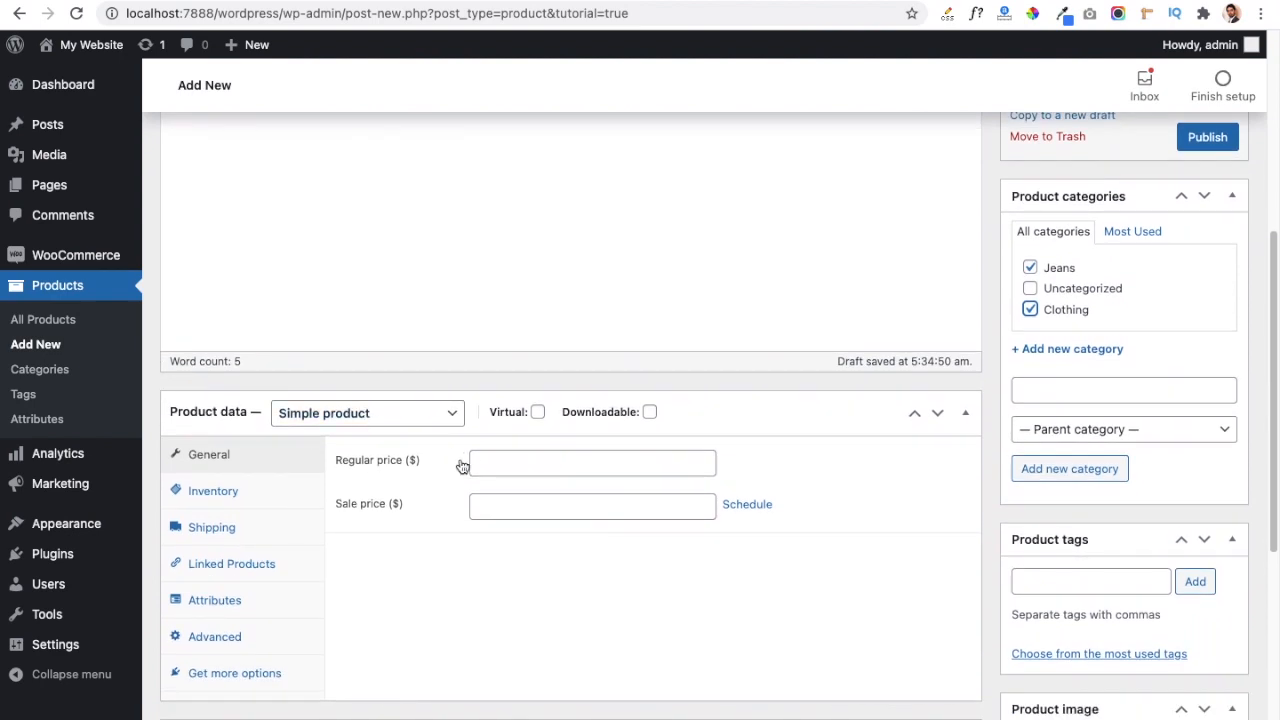
pyautogui.click(511, 462)
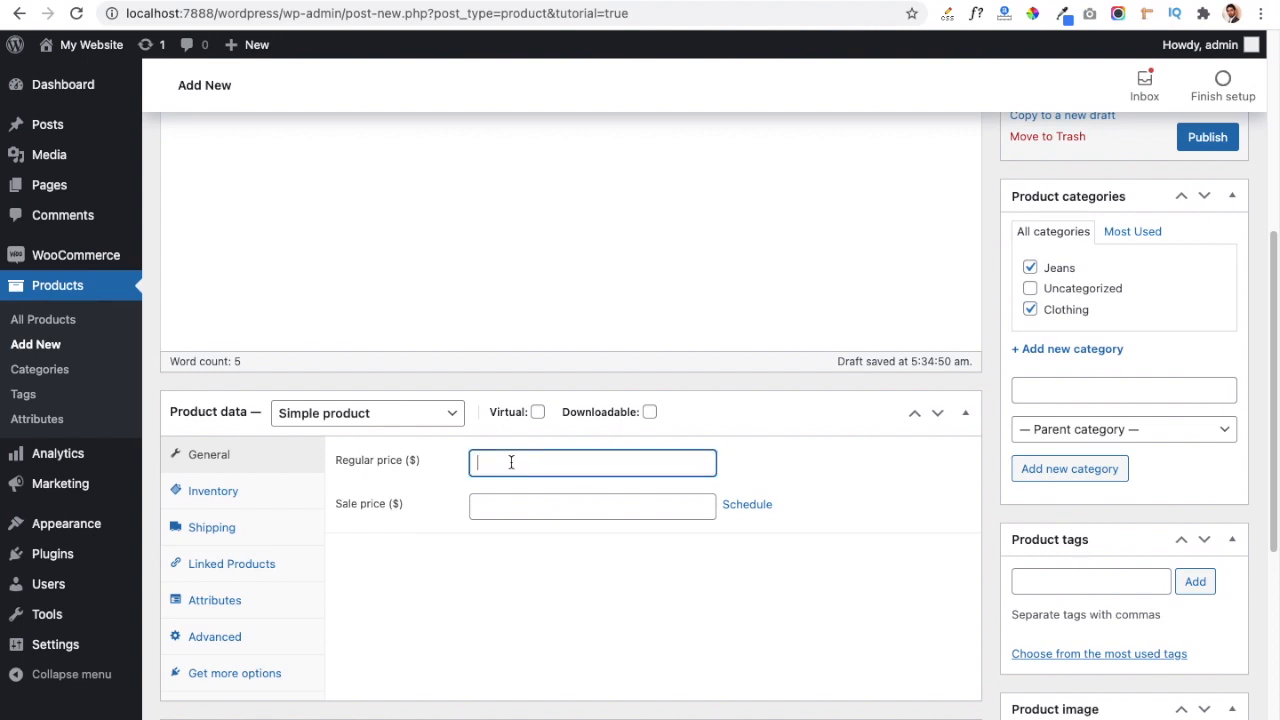
pyautogui.write('15')
pyautogui.click(1203, 143)
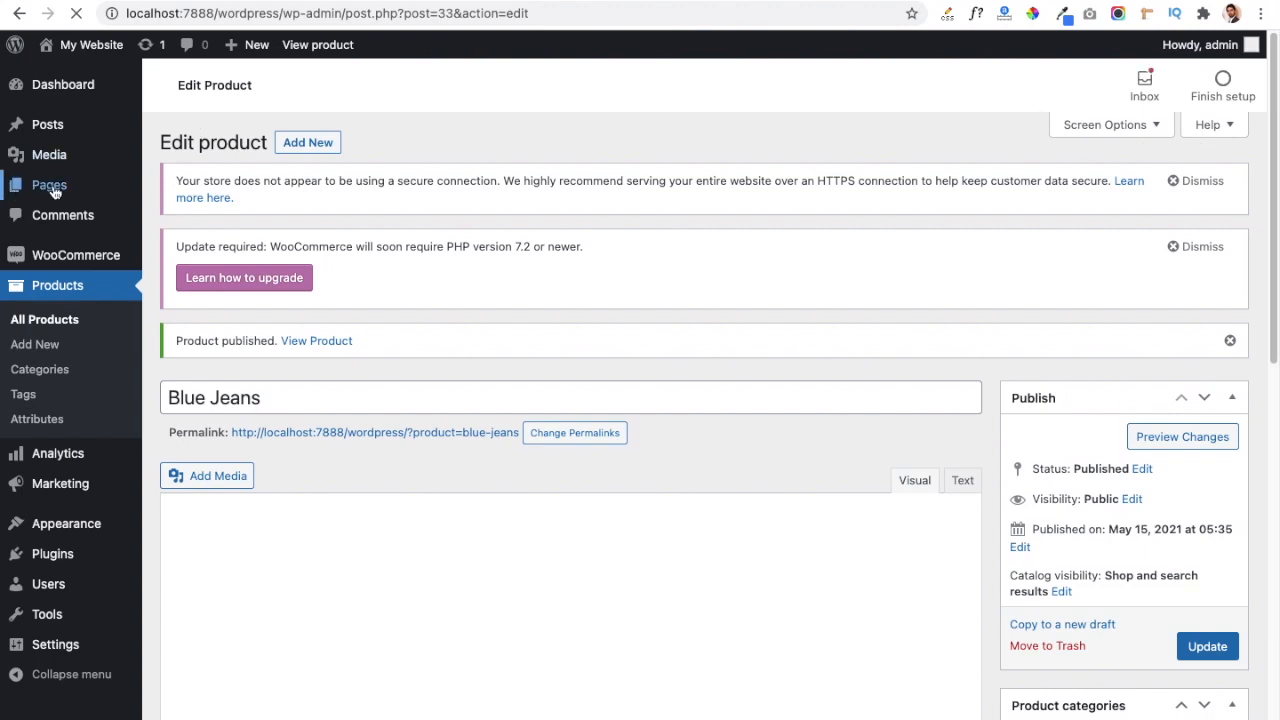
# View the live Shop page from the site's list of pages and open the Blue Jeans product there.
pyautogui.moveTo(54, 190)
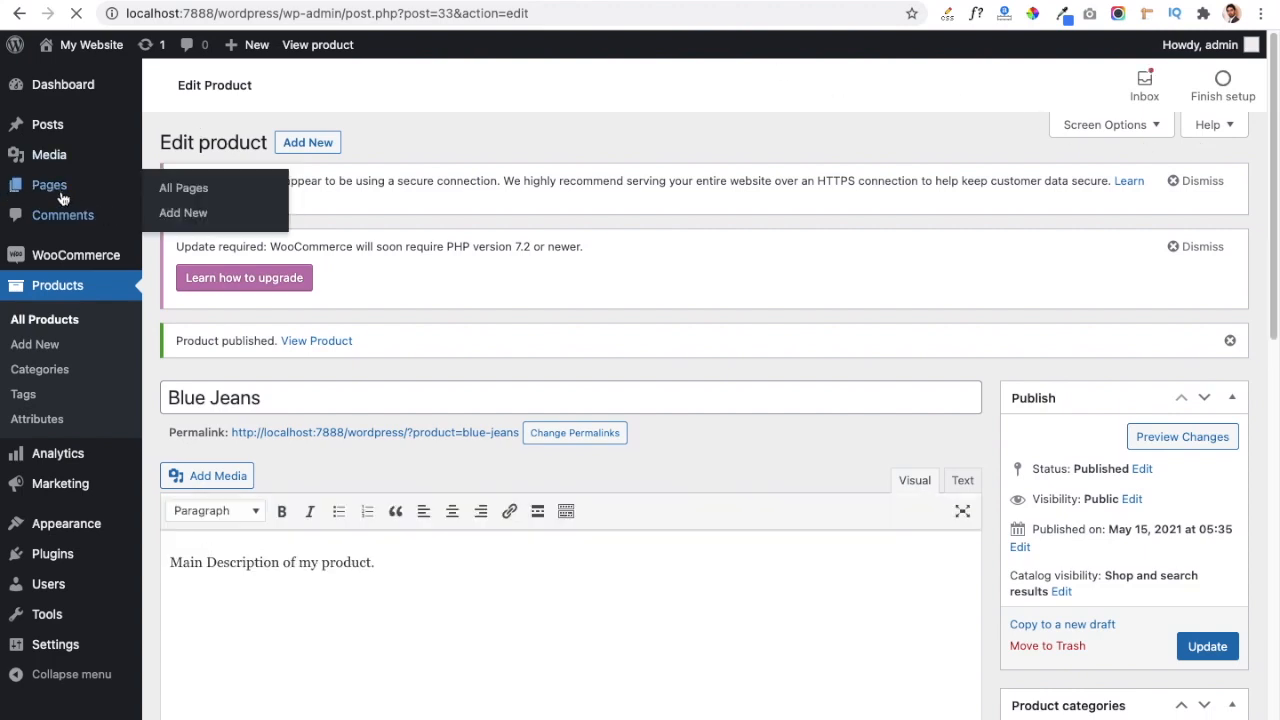
pyautogui.click(183, 189)
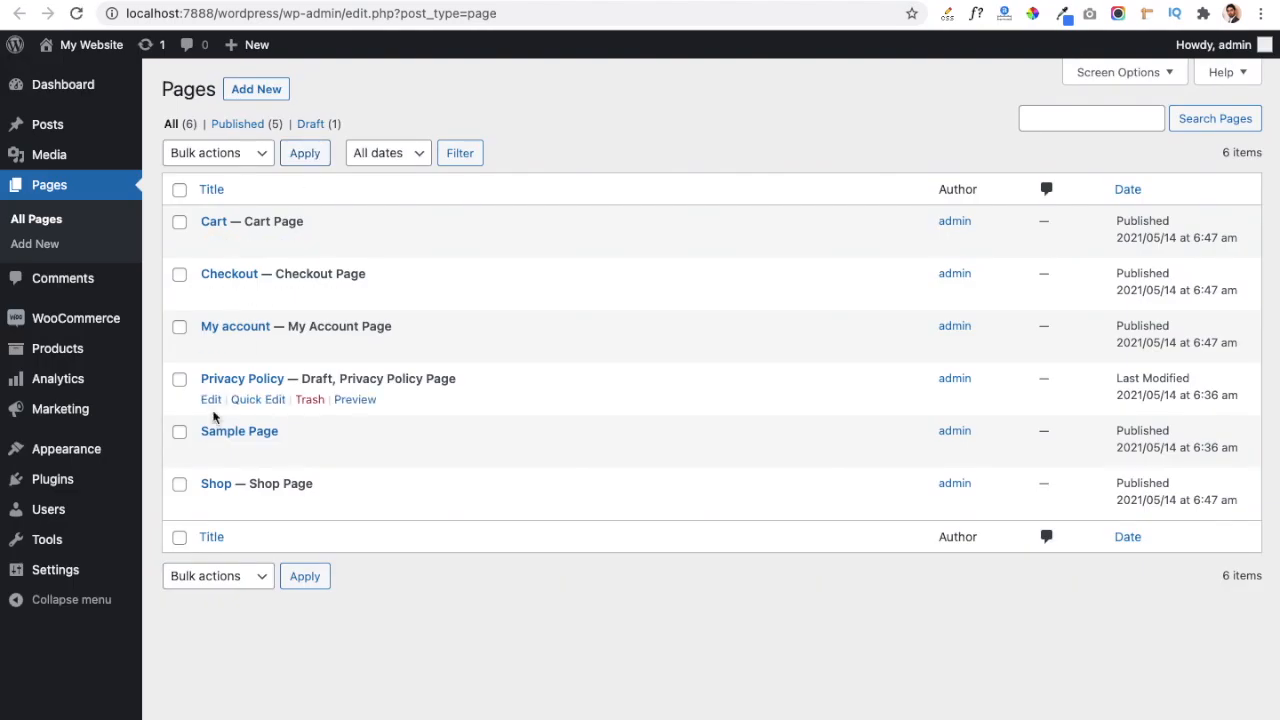
pyautogui.moveTo(235, 516)
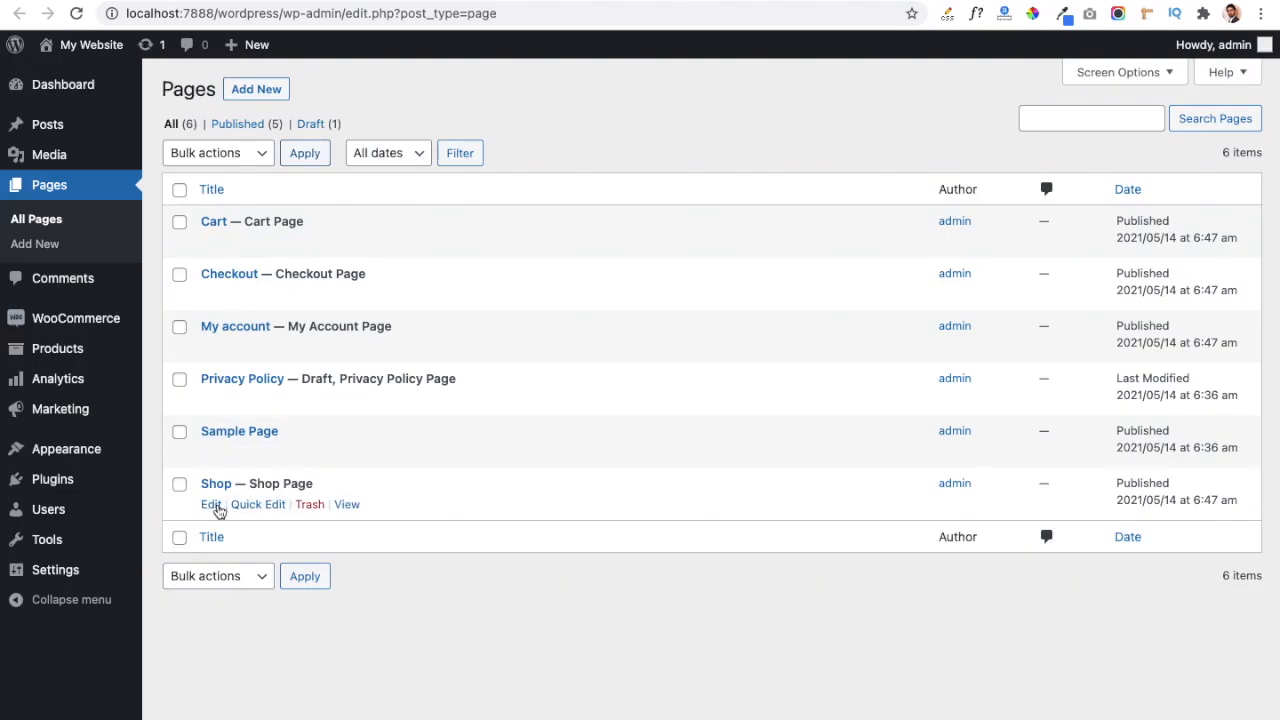
pyautogui.click(347, 505)
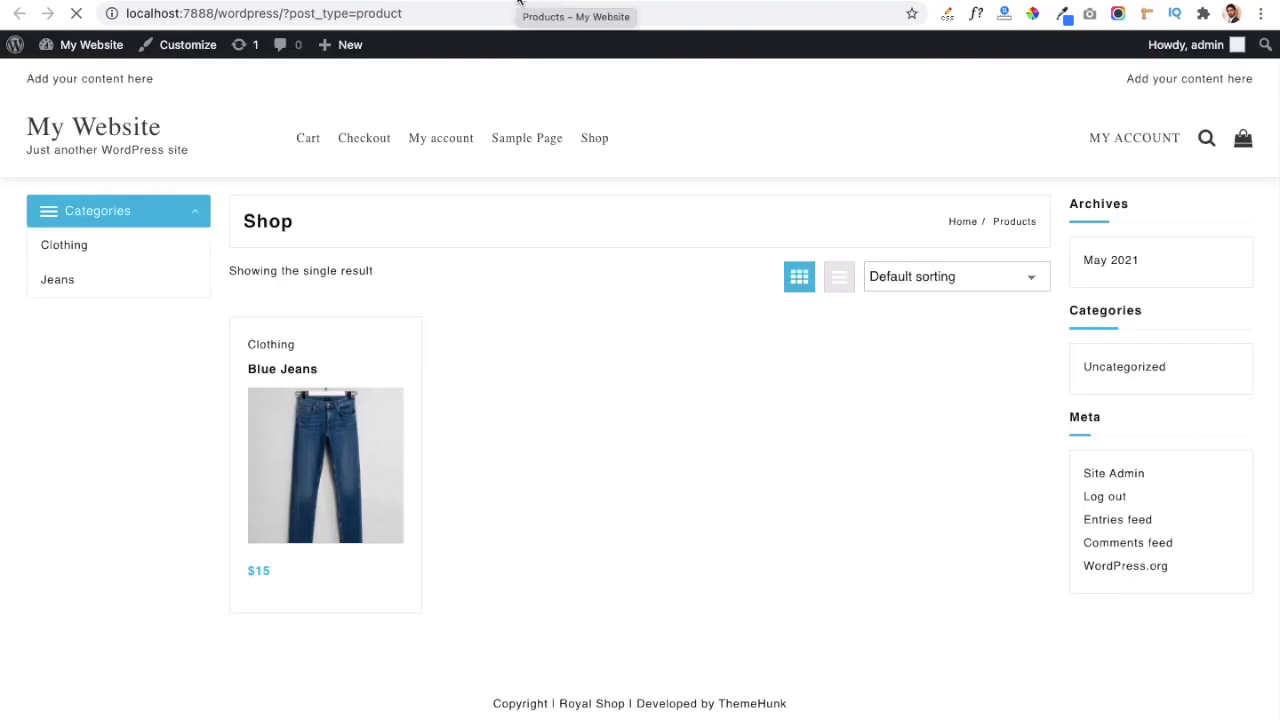
pyautogui.moveTo(252, 395)
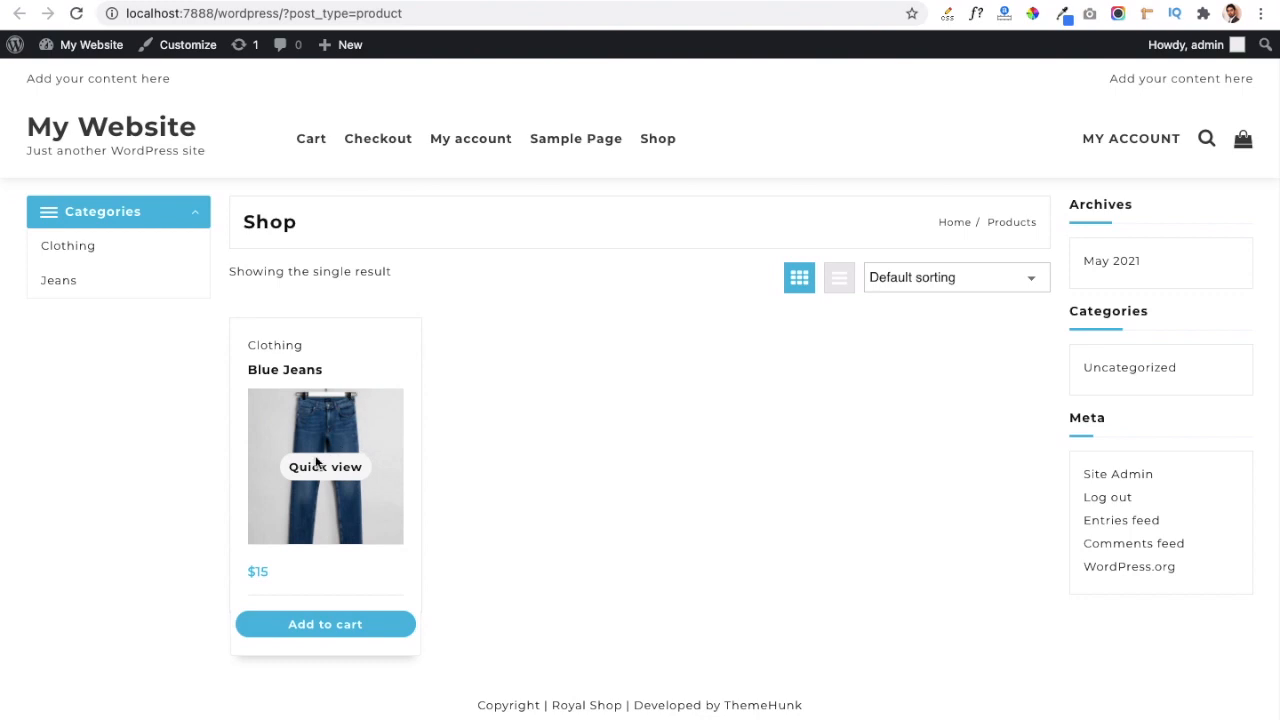
pyautogui.click(288, 373)
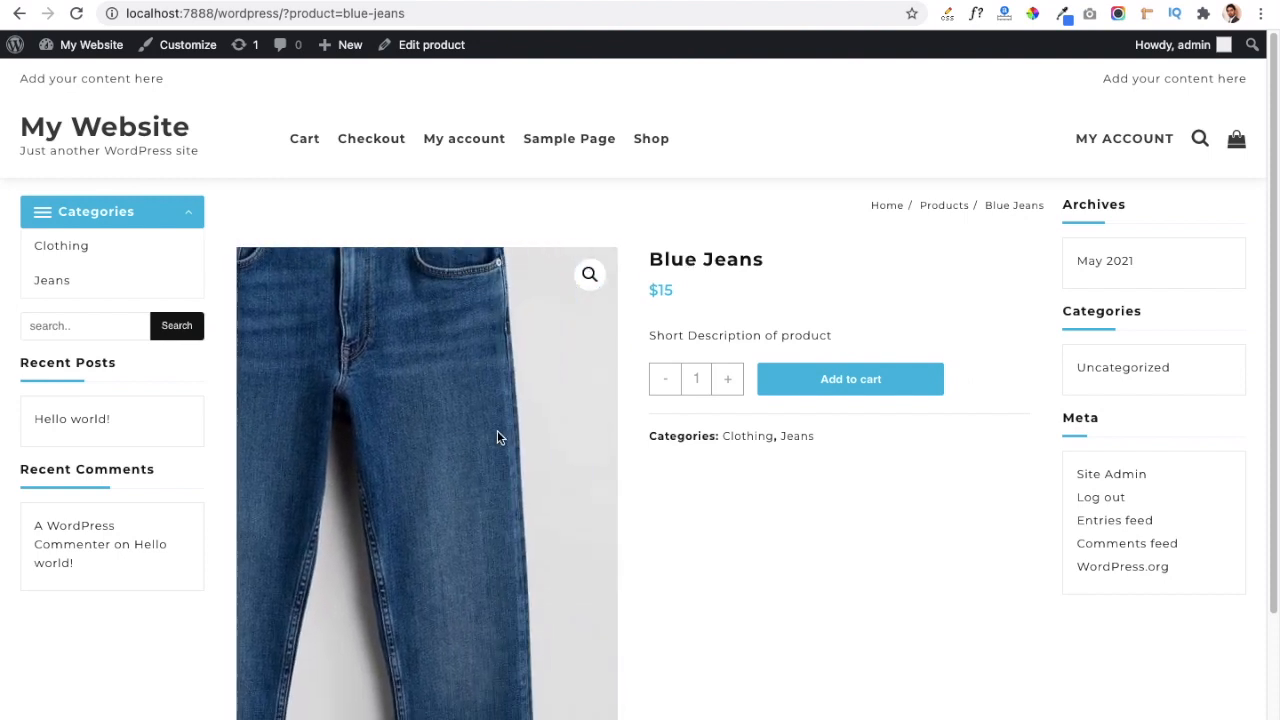
# Test the product page's quantity selector by going up to 2 and back to 1, and highlight the short description.
pyautogui.click(728, 385)
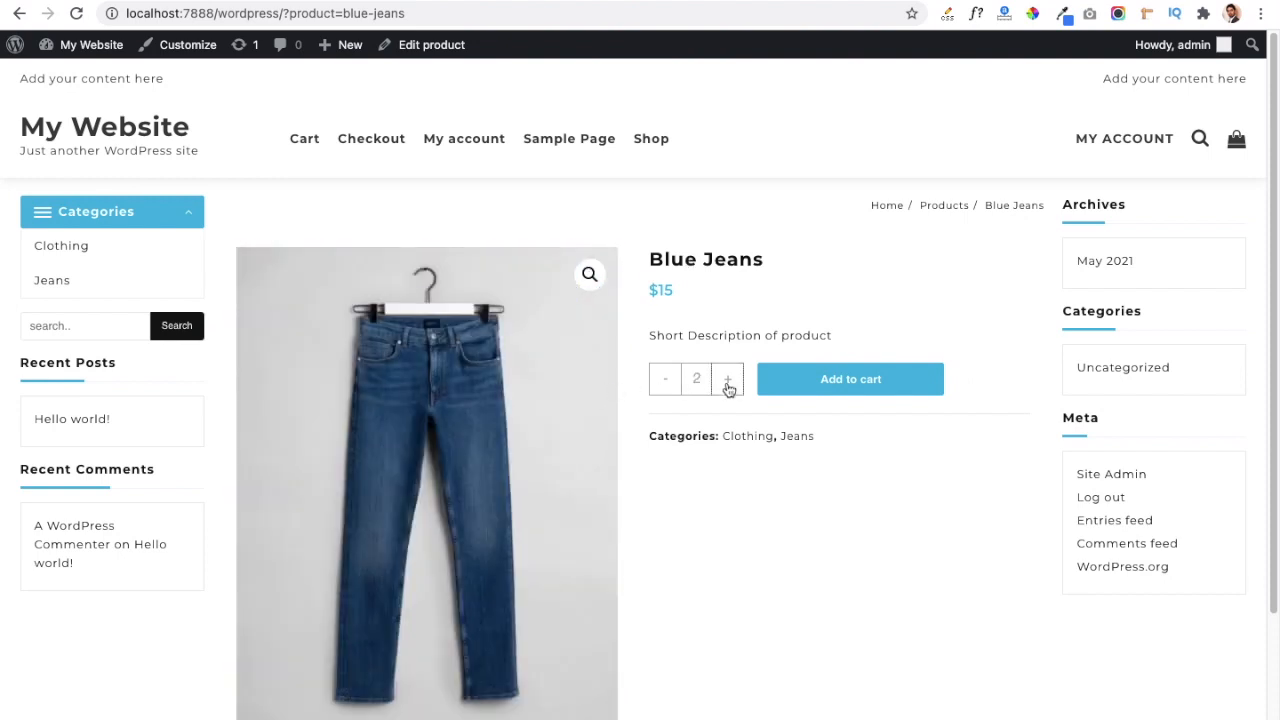
pyautogui.click(667, 384)
pyautogui.moveTo(651, 340); pyautogui.dragTo(841, 344)
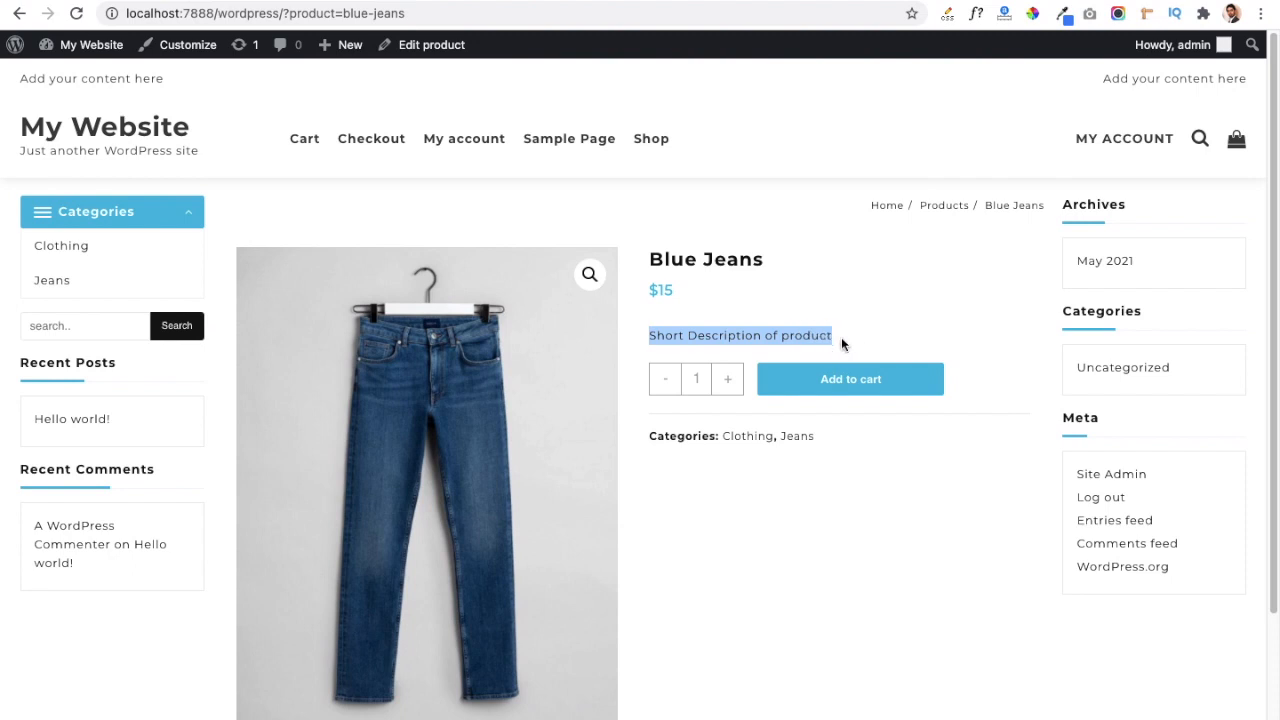
# Examine where the main description and the short description appear on the live Blue Jeans product page.
pyautogui.click(668, 333)
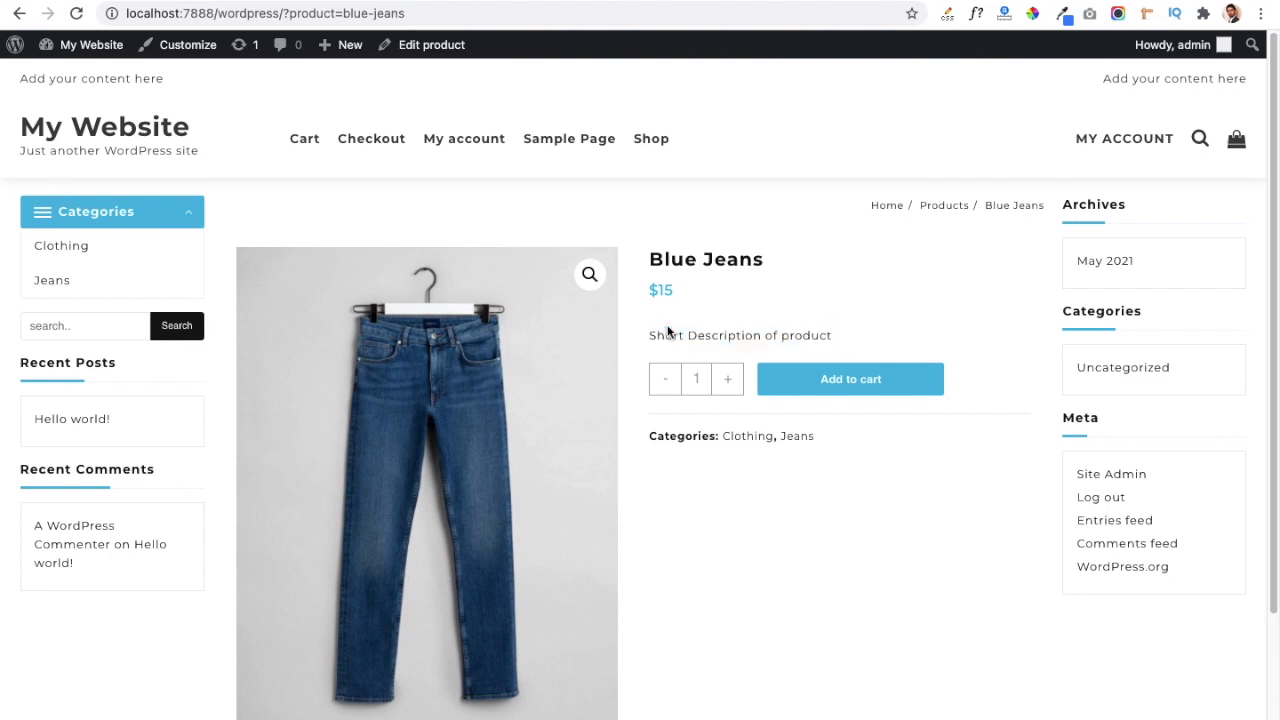
pyautogui.scroll(-4, 668, 333)
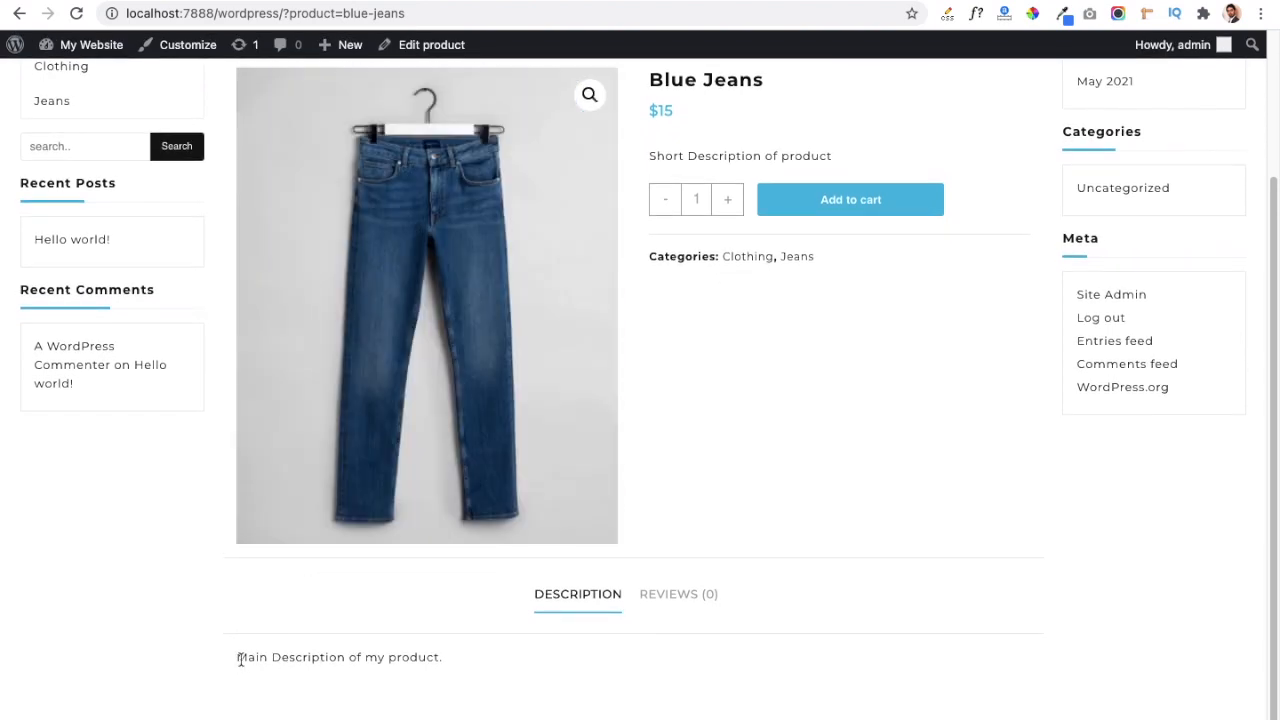
pyautogui.moveTo(238, 658); pyautogui.dragTo(455, 661)
pyautogui.click(455, 661)
pyautogui.doubleClick(310, 659)
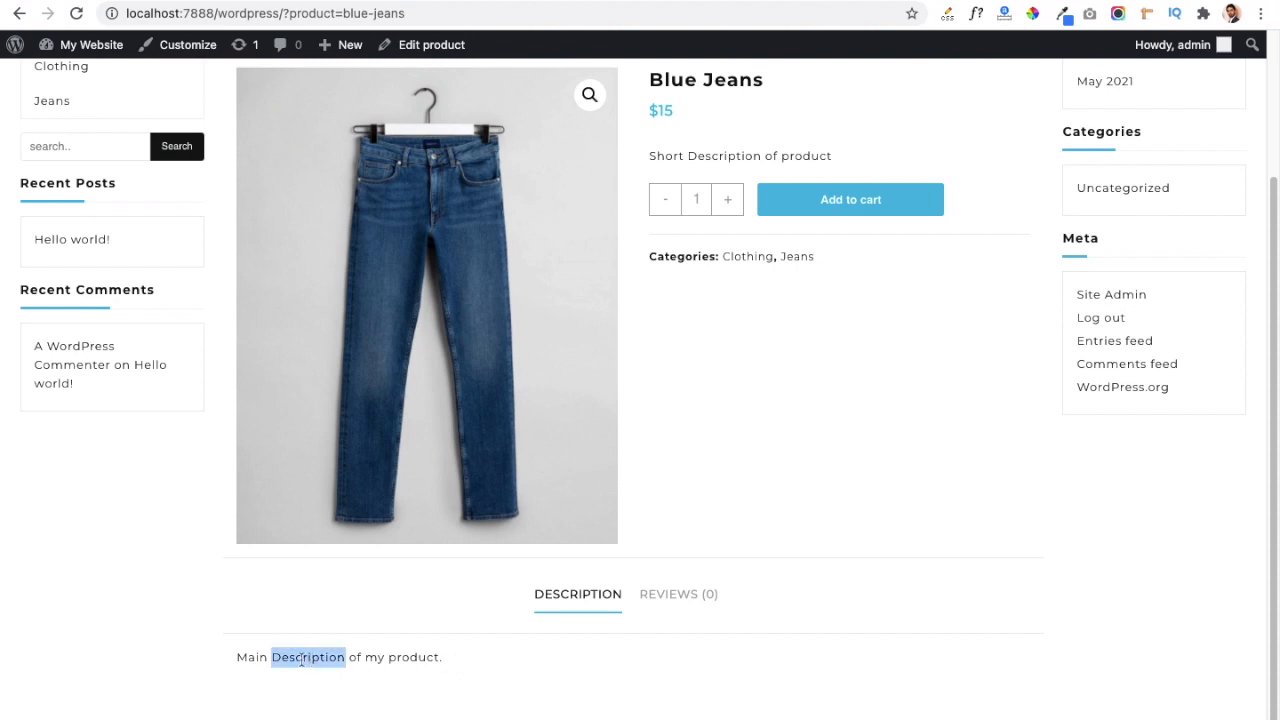
pyautogui.doubleClick(267, 660)
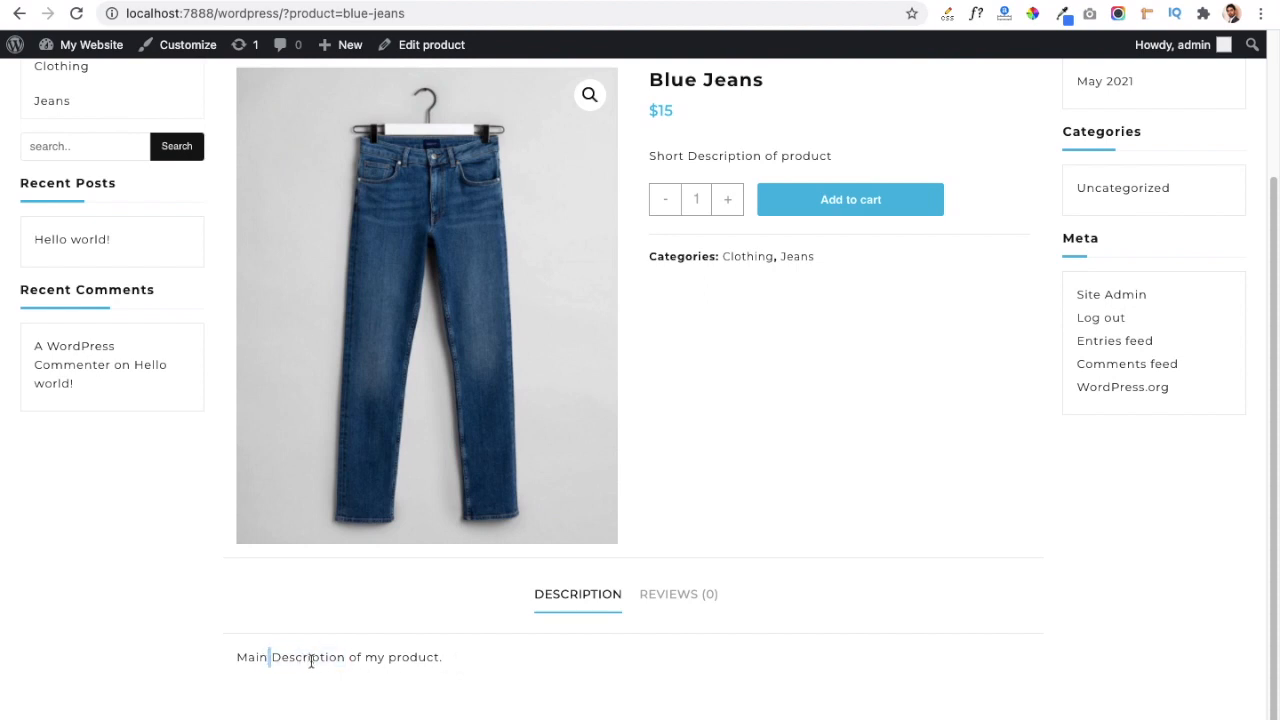
pyautogui.doubleClick(310, 660)
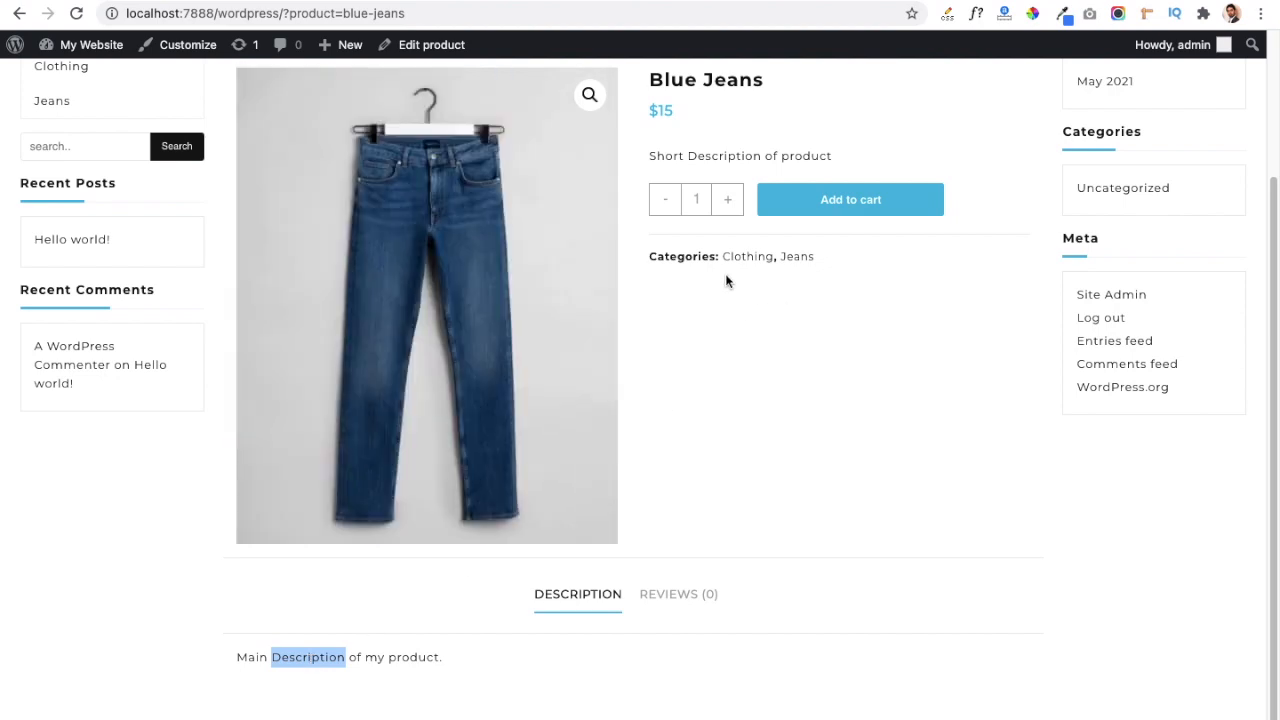
pyautogui.doubleClick(664, 157)
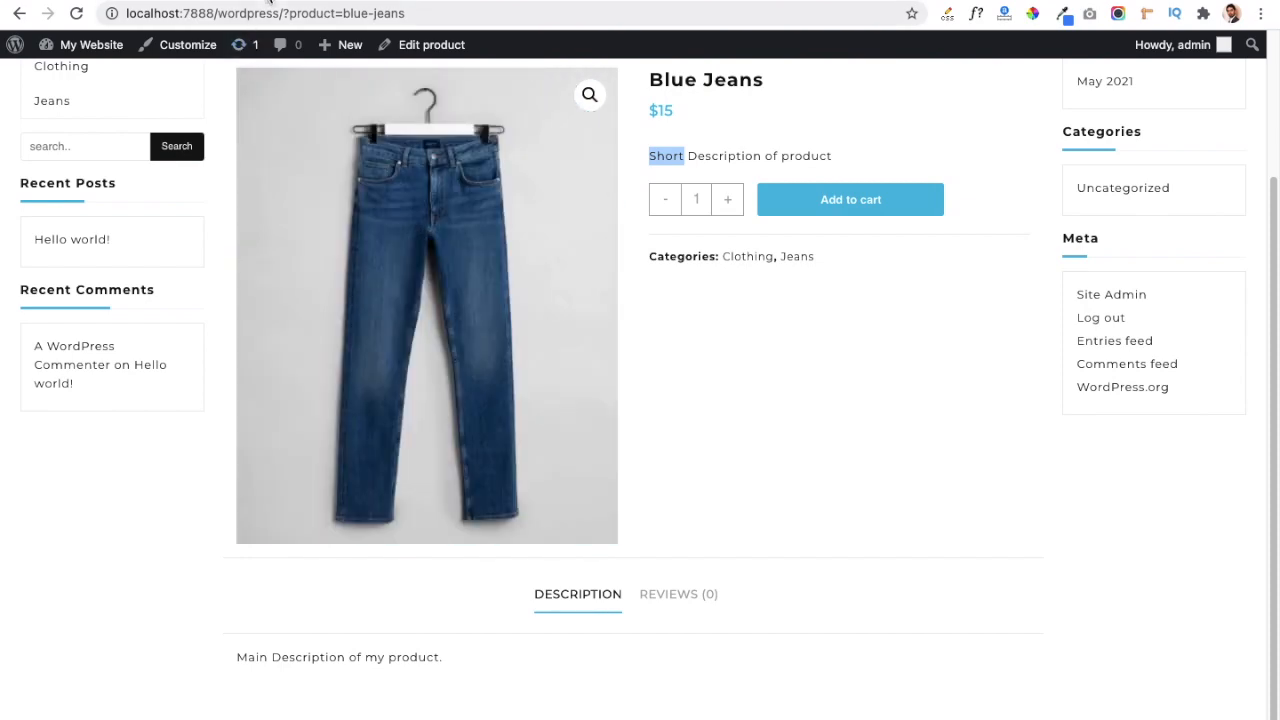
# Return to the site's admin area and start a new product named "White Shirt".
pyautogui.click(270, 2)
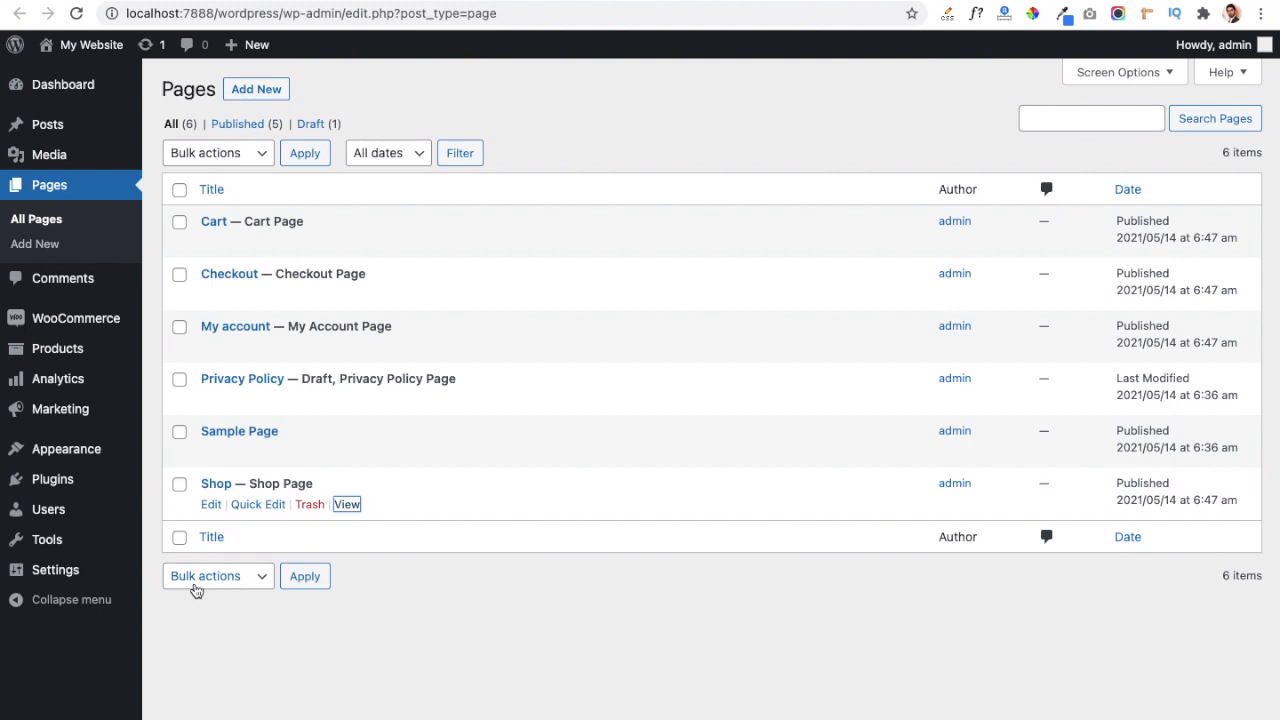
pyautogui.moveTo(57, 334)
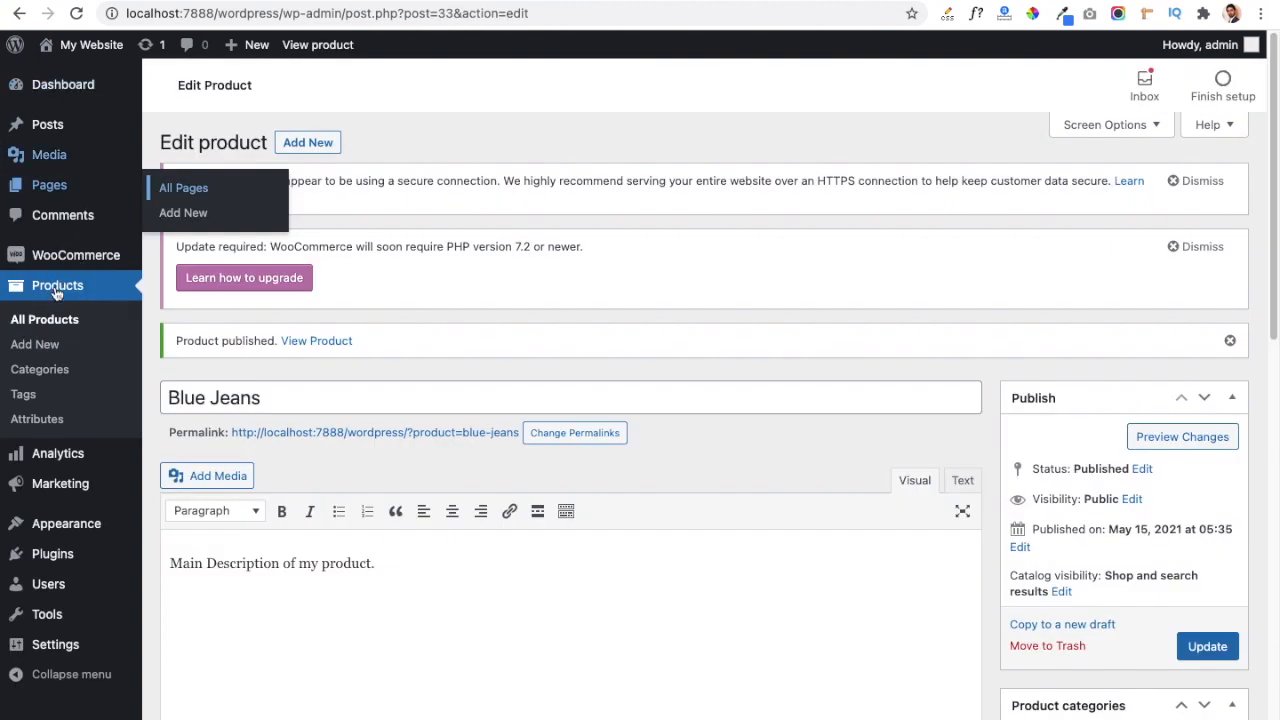
pyautogui.click(39, 351)
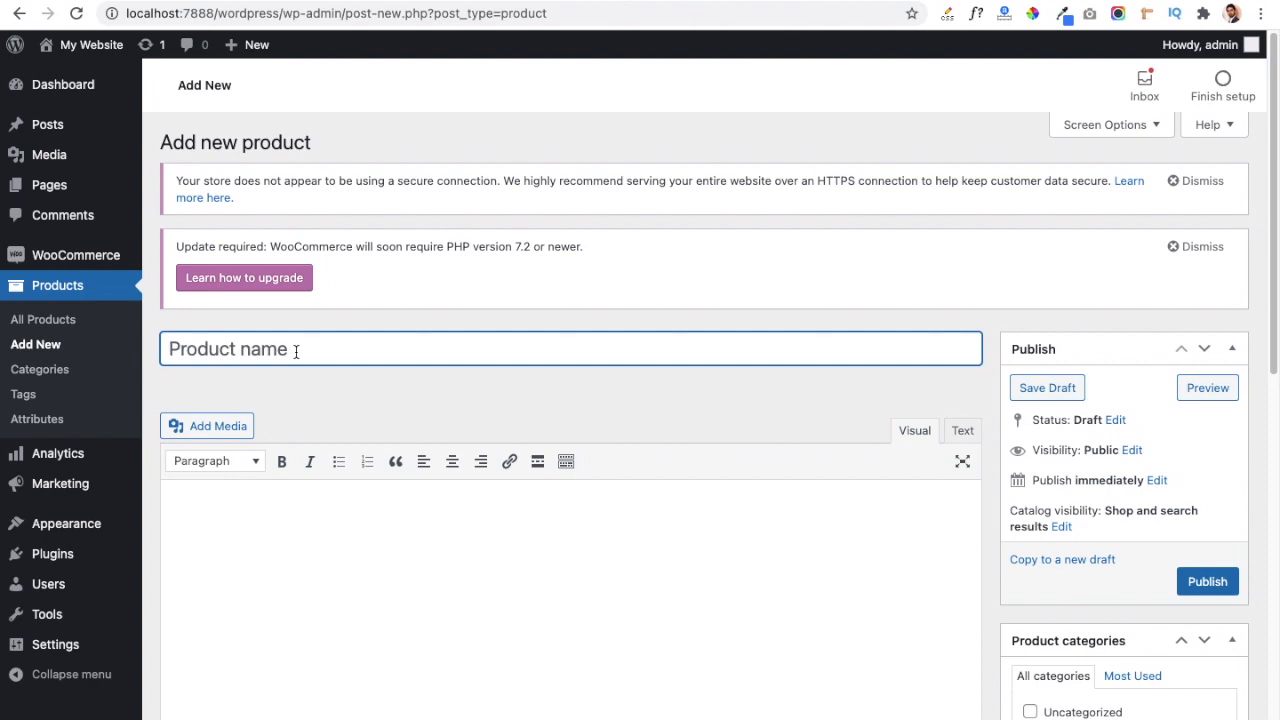
pyautogui.write('White Shirt')
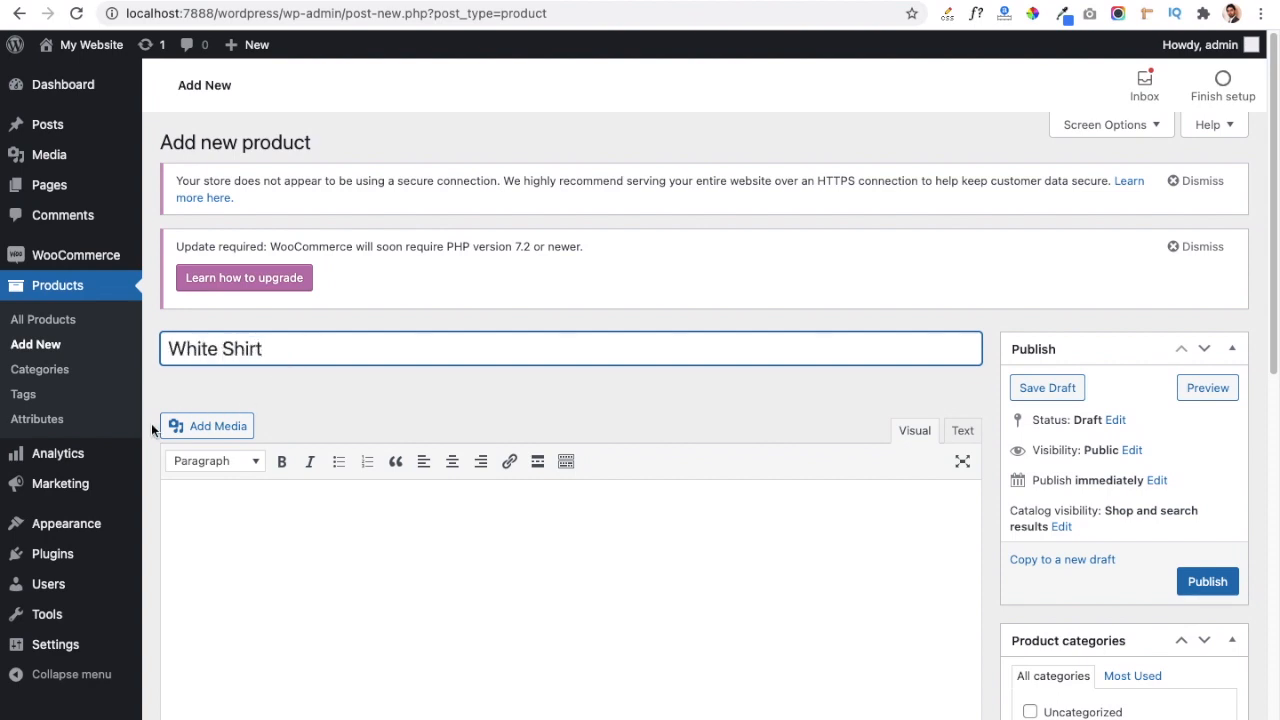
# Enter "Main Description" as the White Shirt product's main description.
pyautogui.click(237, 557)
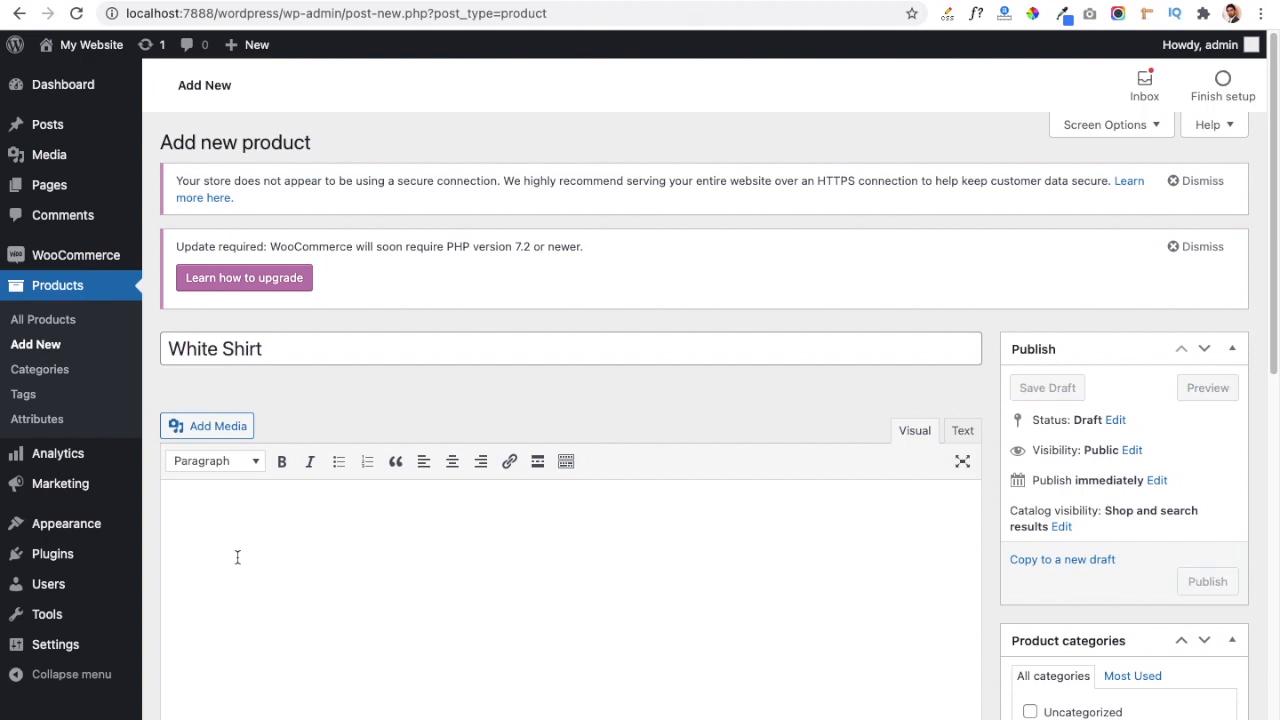
pyautogui.write('MAin')
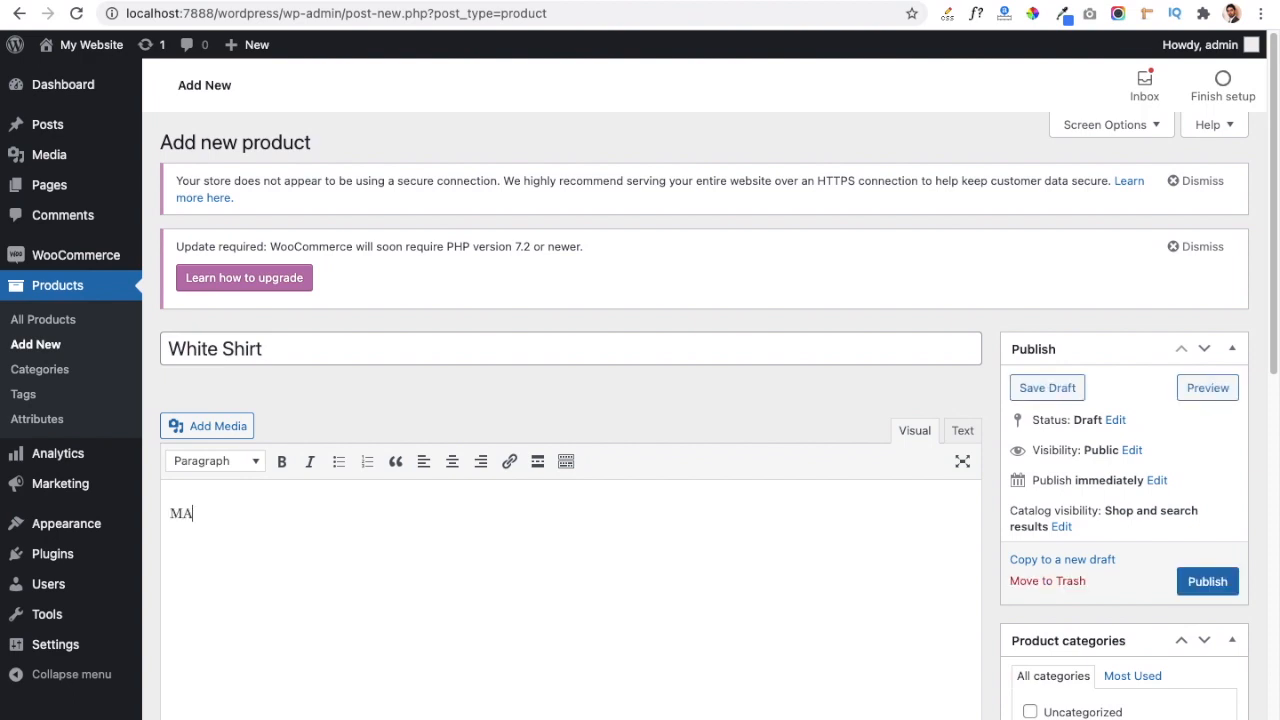
pyautogui.press('BackSpace')
pyautogui.press('BackSpace')
pyautogui.press('BackSpace')
pyautogui.write('ain')
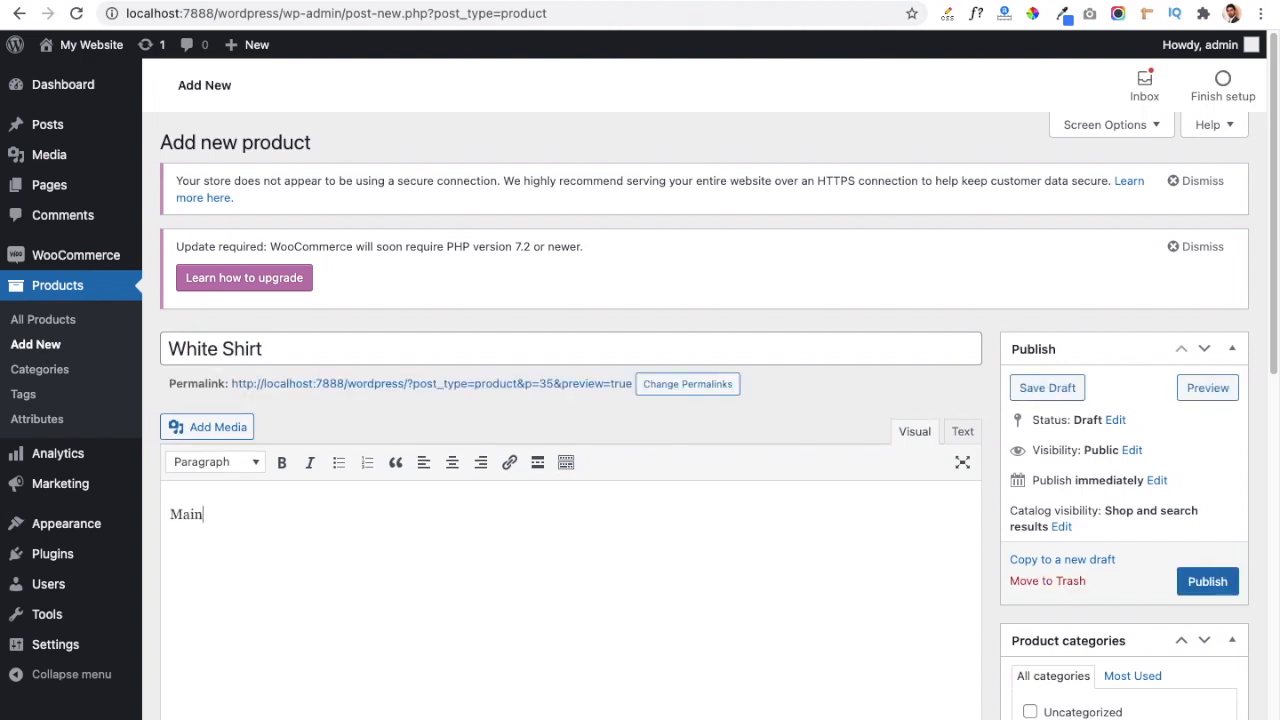
pyautogui.write(' Description')
# Enter "Short Description" as the product's short description.
pyautogui.scroll(-5, 237, 557)
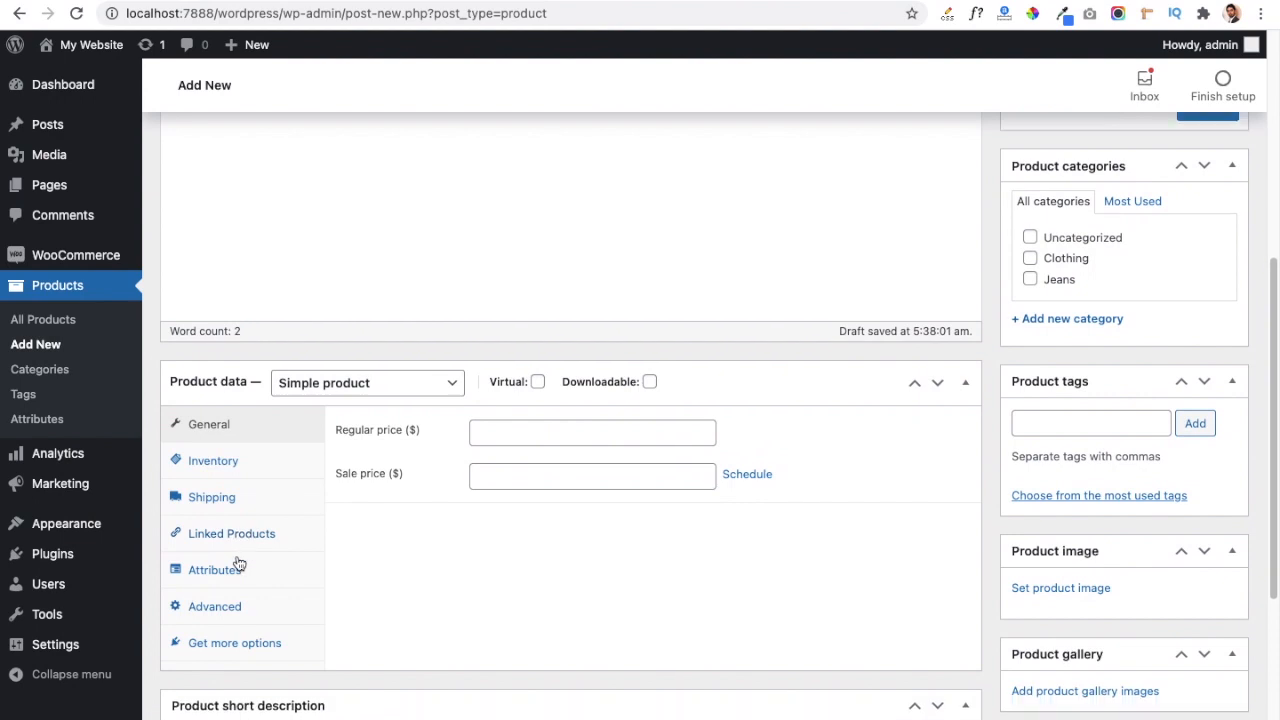
pyautogui.scroll(-5, 239, 565)
pyautogui.click(267, 561)
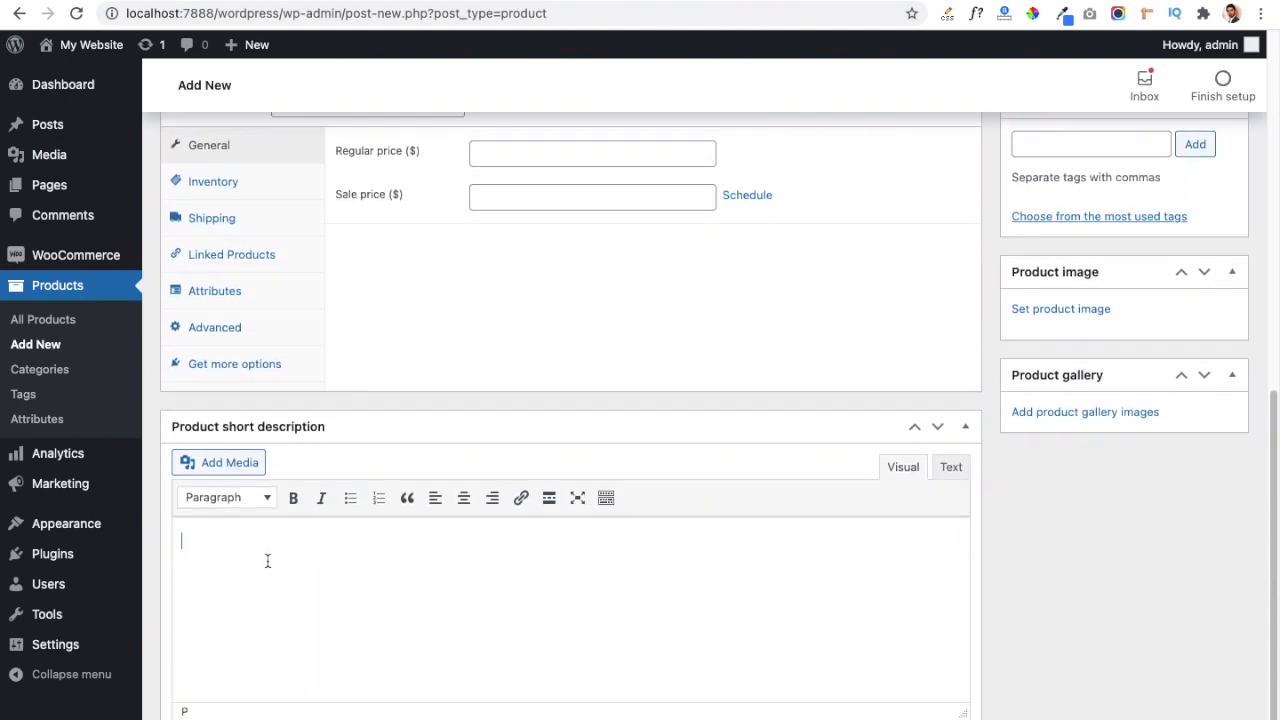
pyautogui.write('Short Description')
# Upload white-shirt.jpeg from the Shopping folder and set it as the product image.
pyautogui.click(1058, 311)
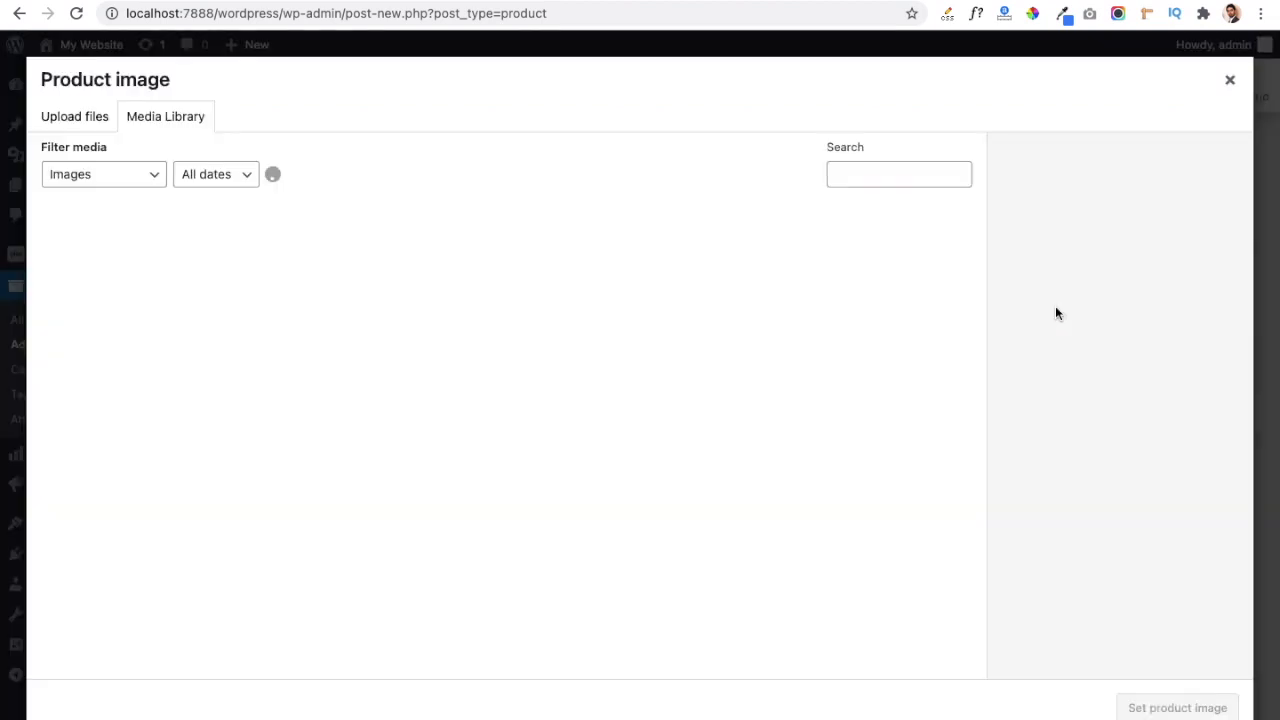
pyautogui.click(55, 121)
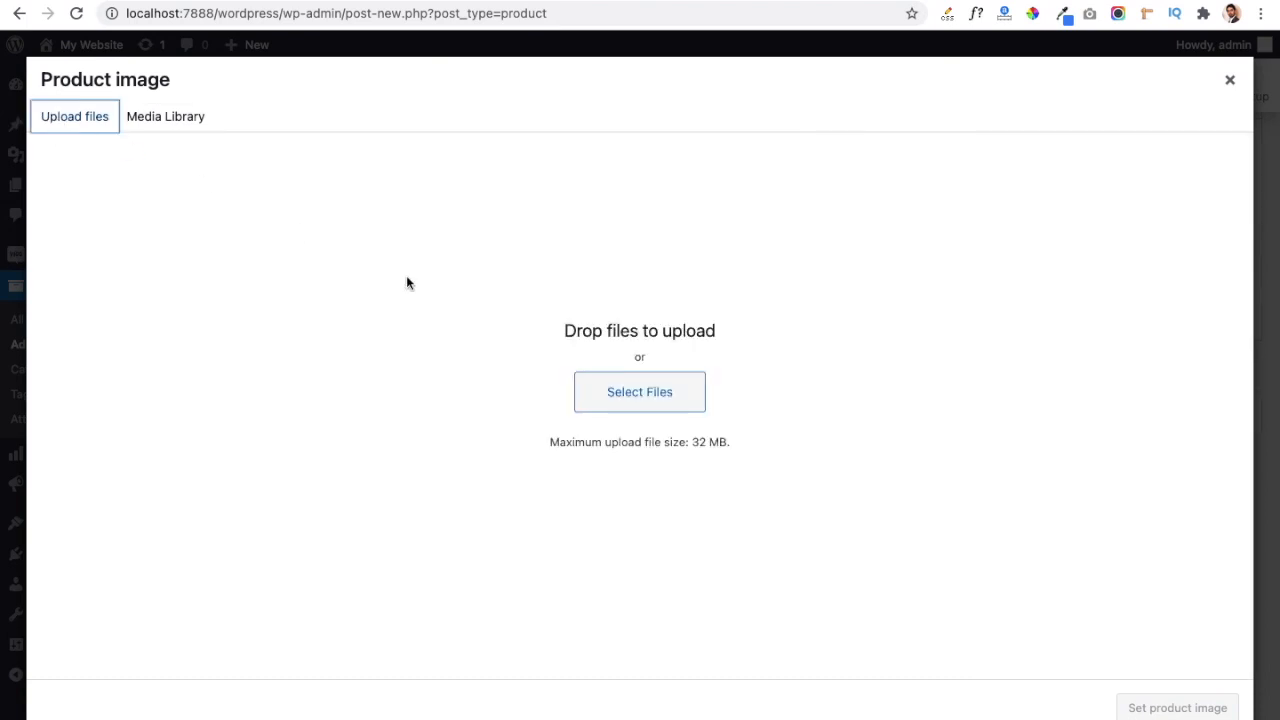
pyautogui.click(627, 400)
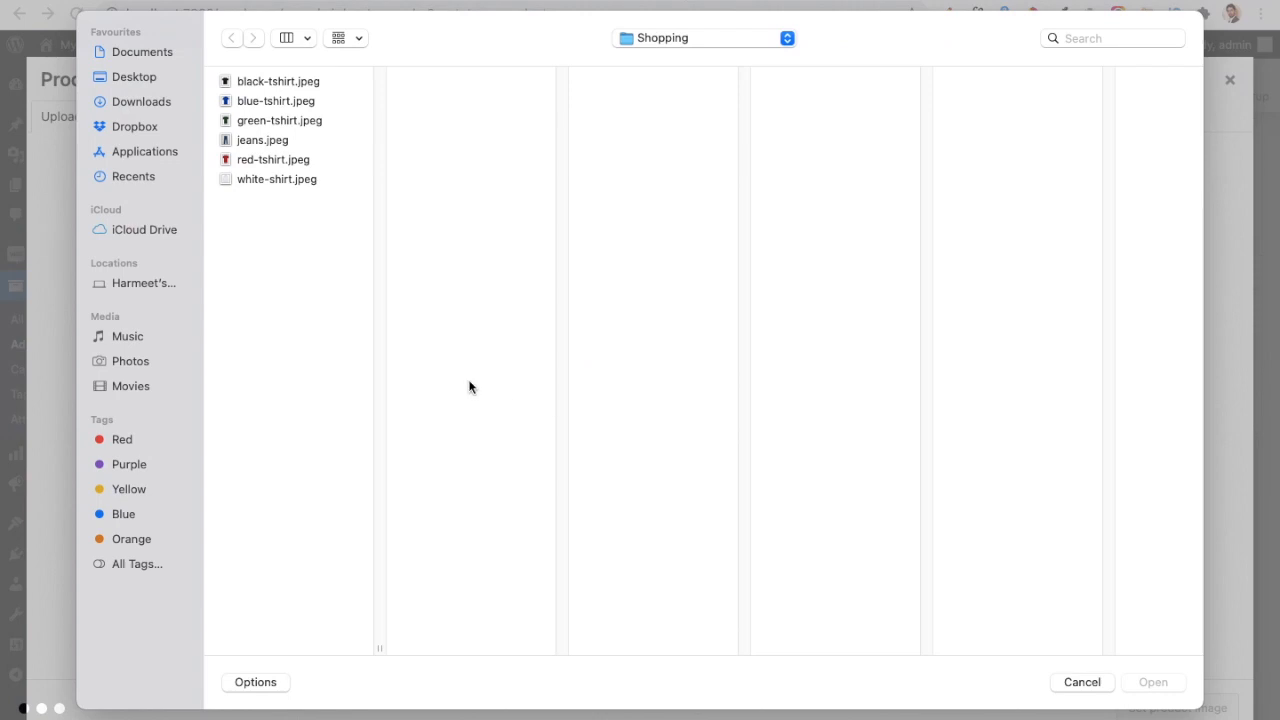
pyautogui.click(262, 182)
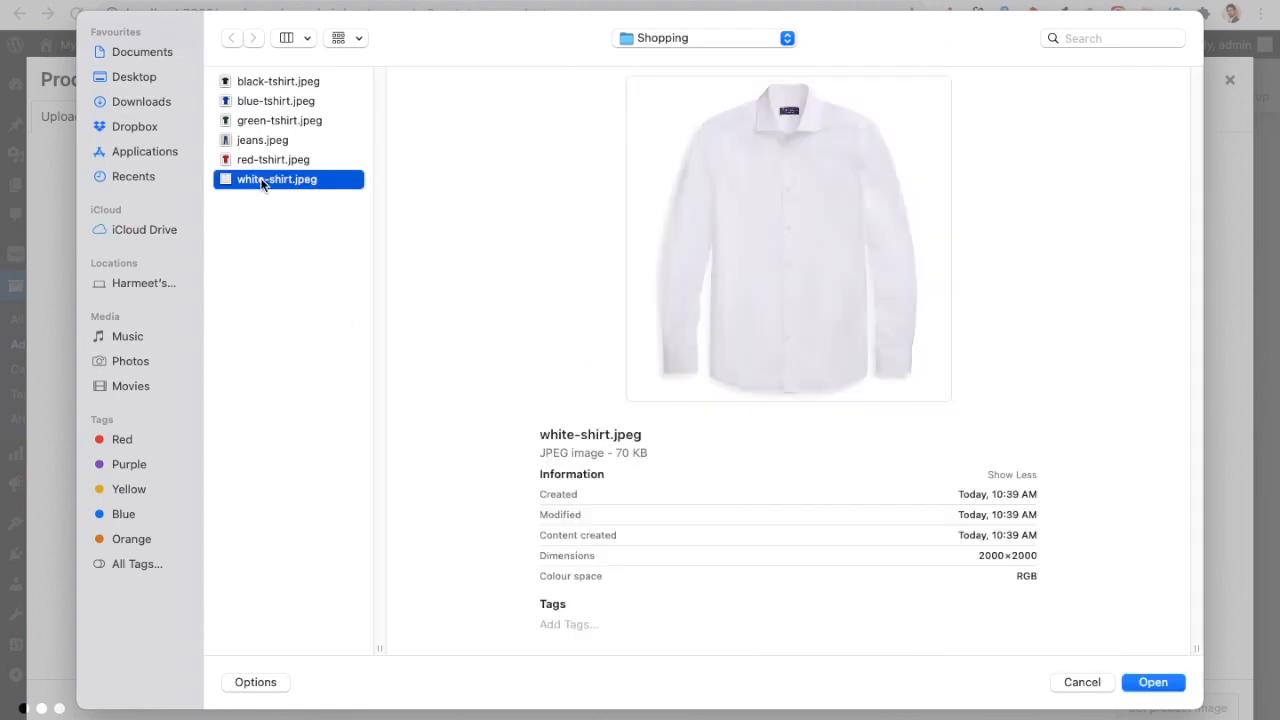
pyautogui.click(1155, 683)
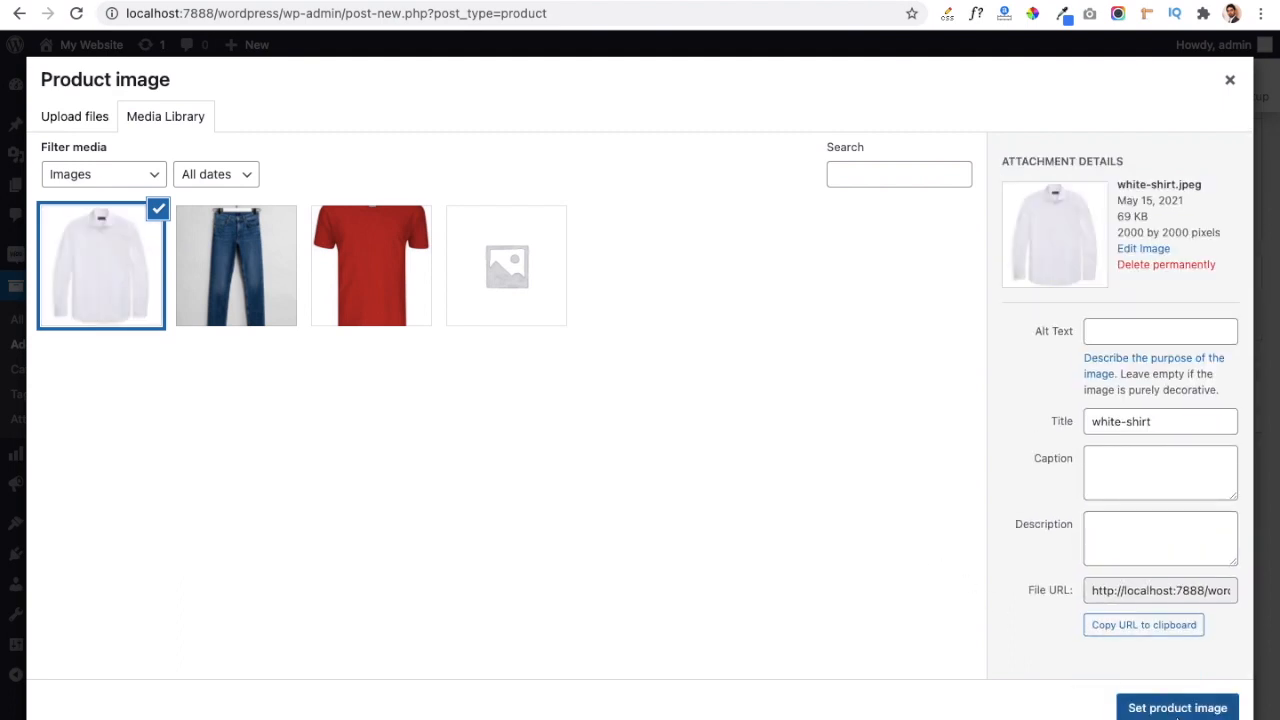
pyautogui.click(1130, 709)
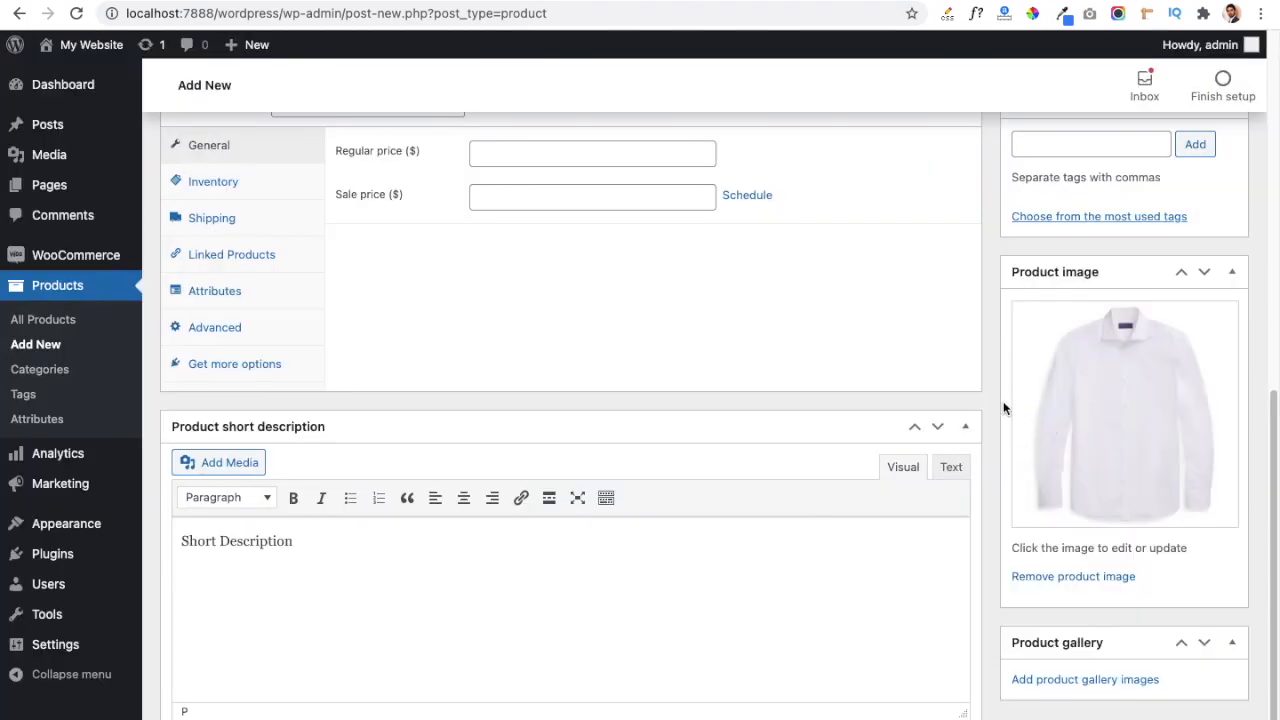
# Assign the product to the Clothing category and set its regular price to $12 and sale price to $10.
pyautogui.scroll(8, 983, 404)
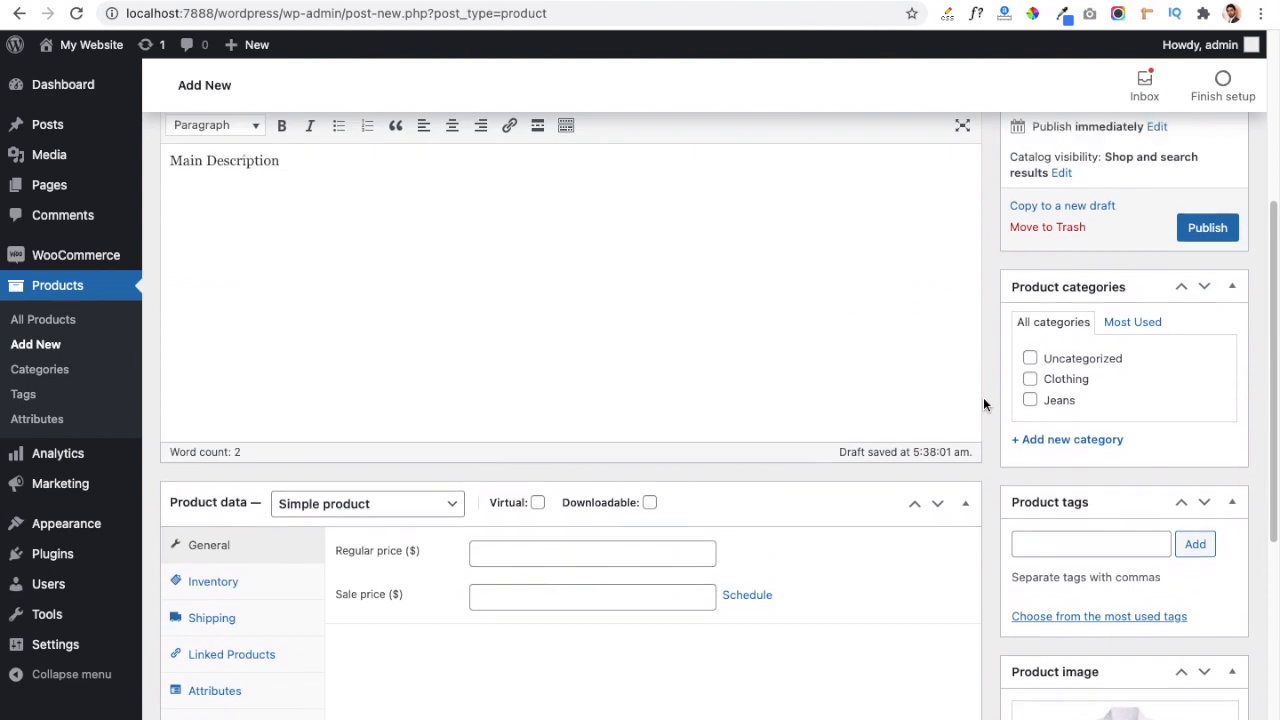
pyautogui.click(1030, 407)
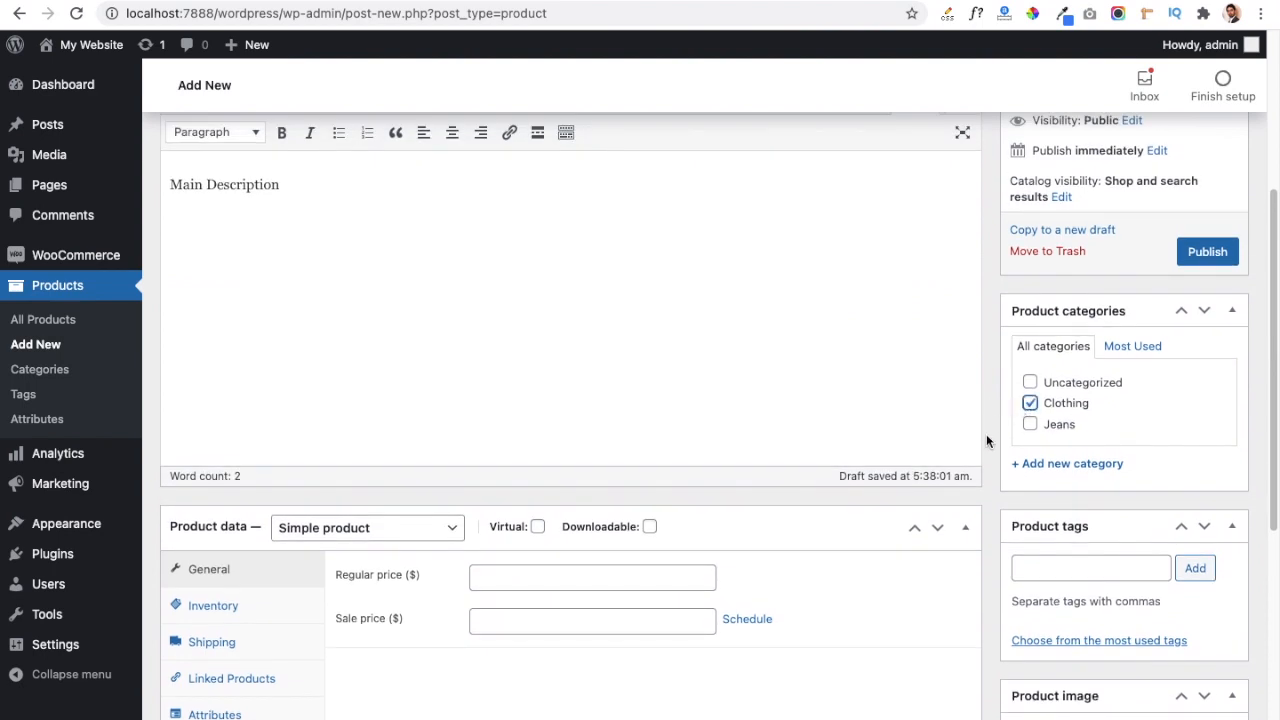
pyautogui.scroll(-3, 986, 434)
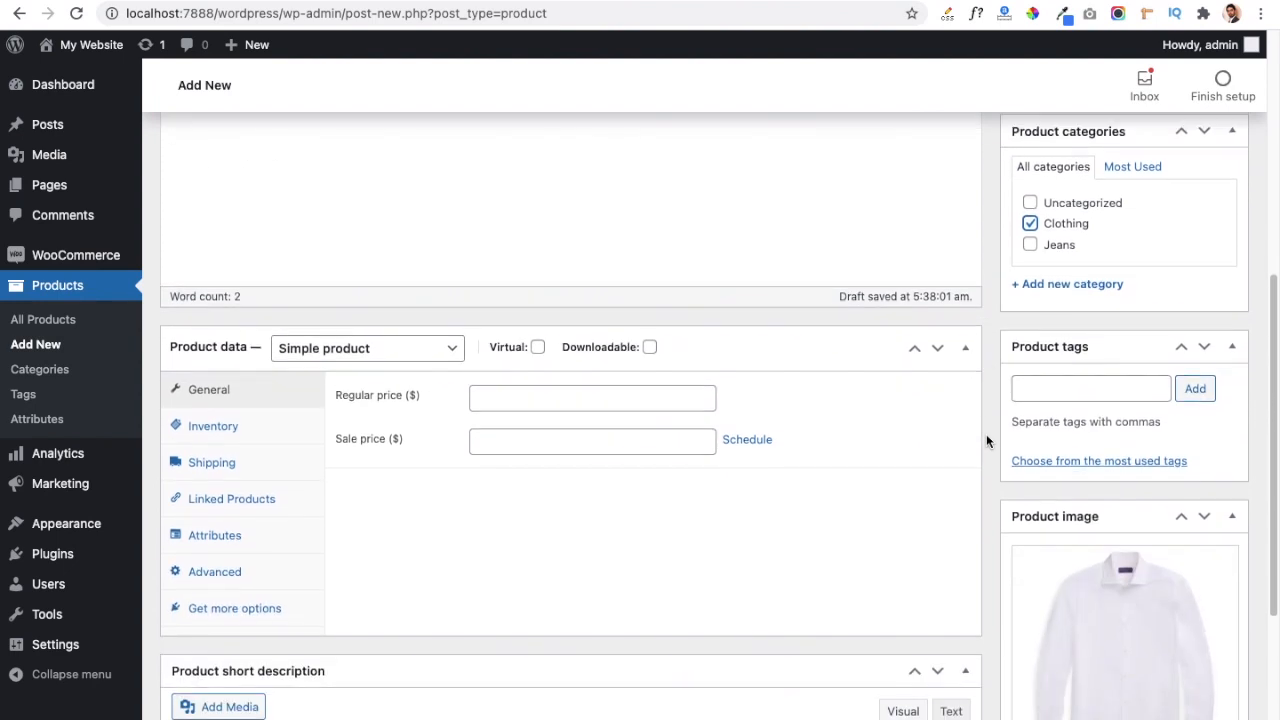
pyautogui.click(537, 392)
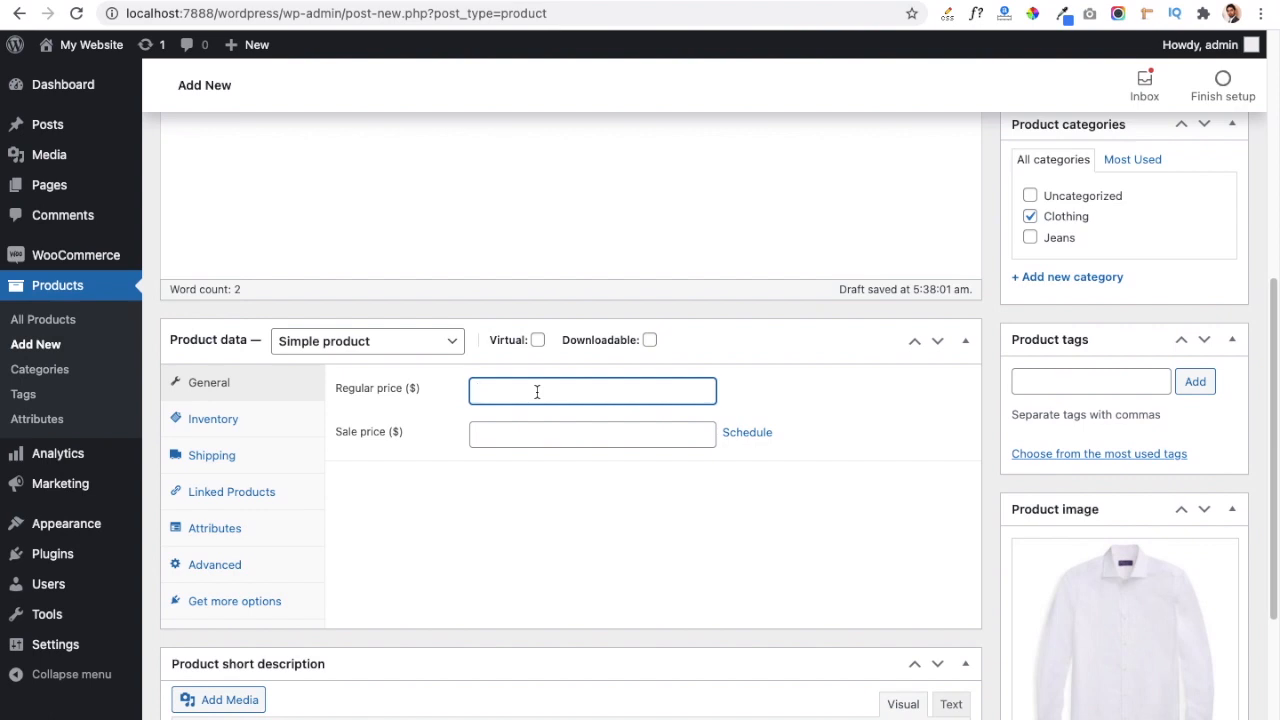
pyautogui.write('12')
pyautogui.click(499, 433)
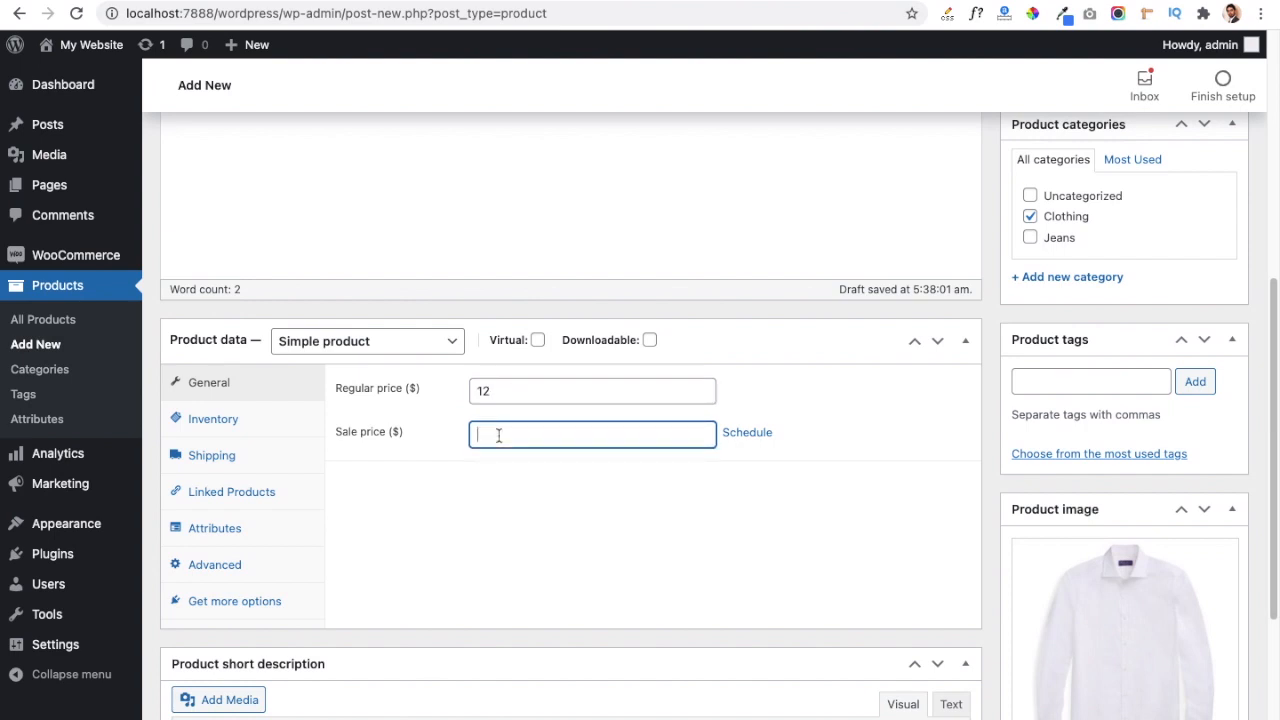
pyautogui.write('10')
# Review the White Shirt product's details and publish it.
pyautogui.scroll(-6, 857, 553)
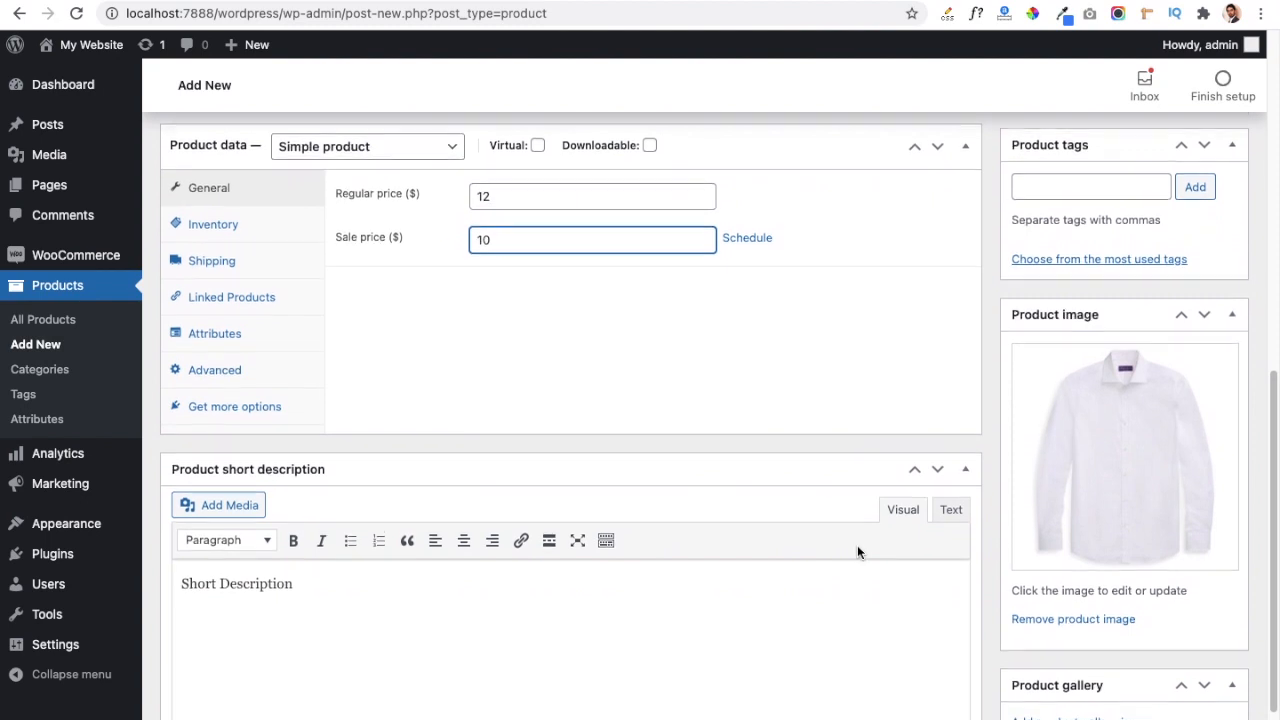
pyautogui.scroll(8, 857, 547)
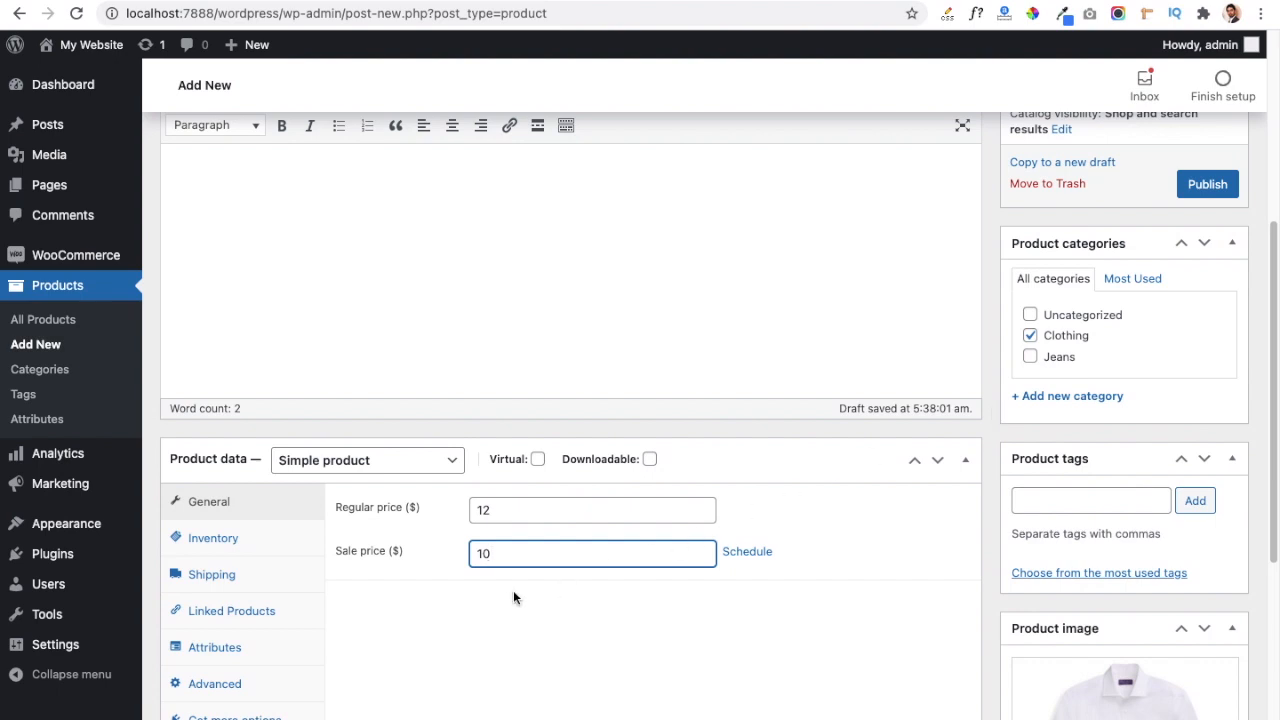
pyautogui.click(1203, 188)
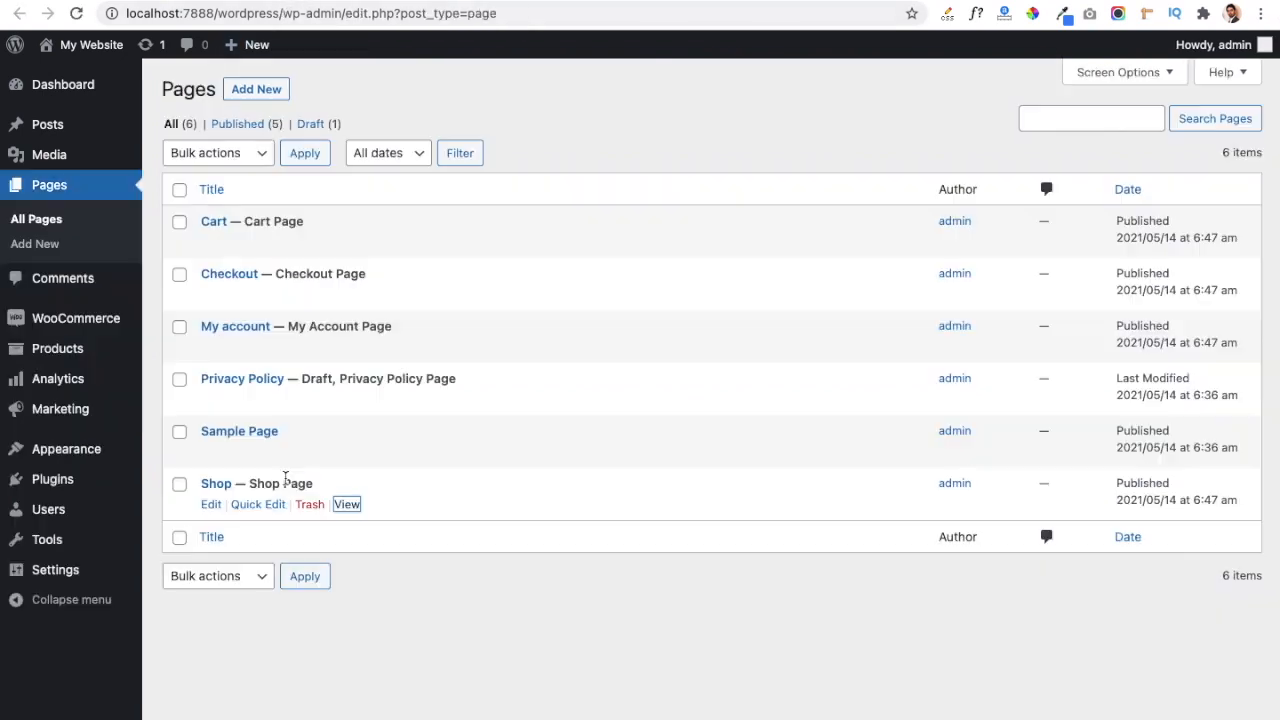
# View the live Shop page from the site's list of pages and check the White Shirt and Blue Jeans listings.
pyautogui.click(349, 507)
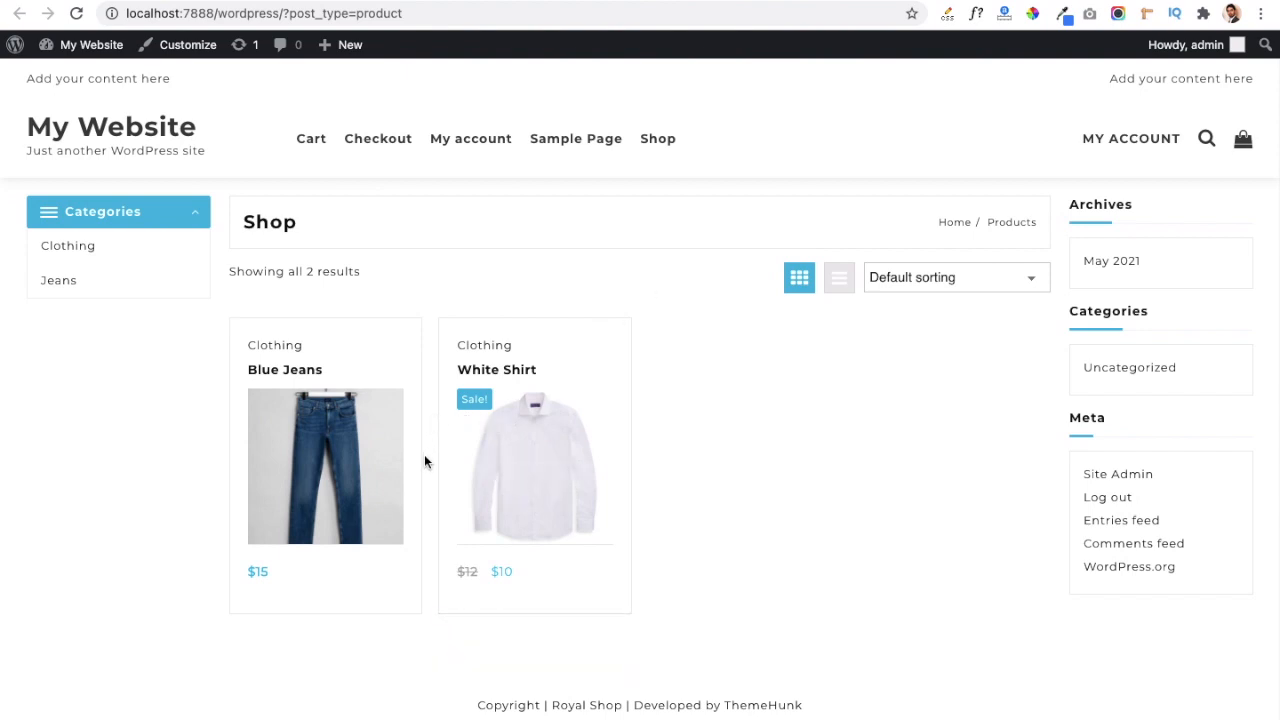
pyautogui.moveTo(491, 571)
pyautogui.moveTo(296, 434)
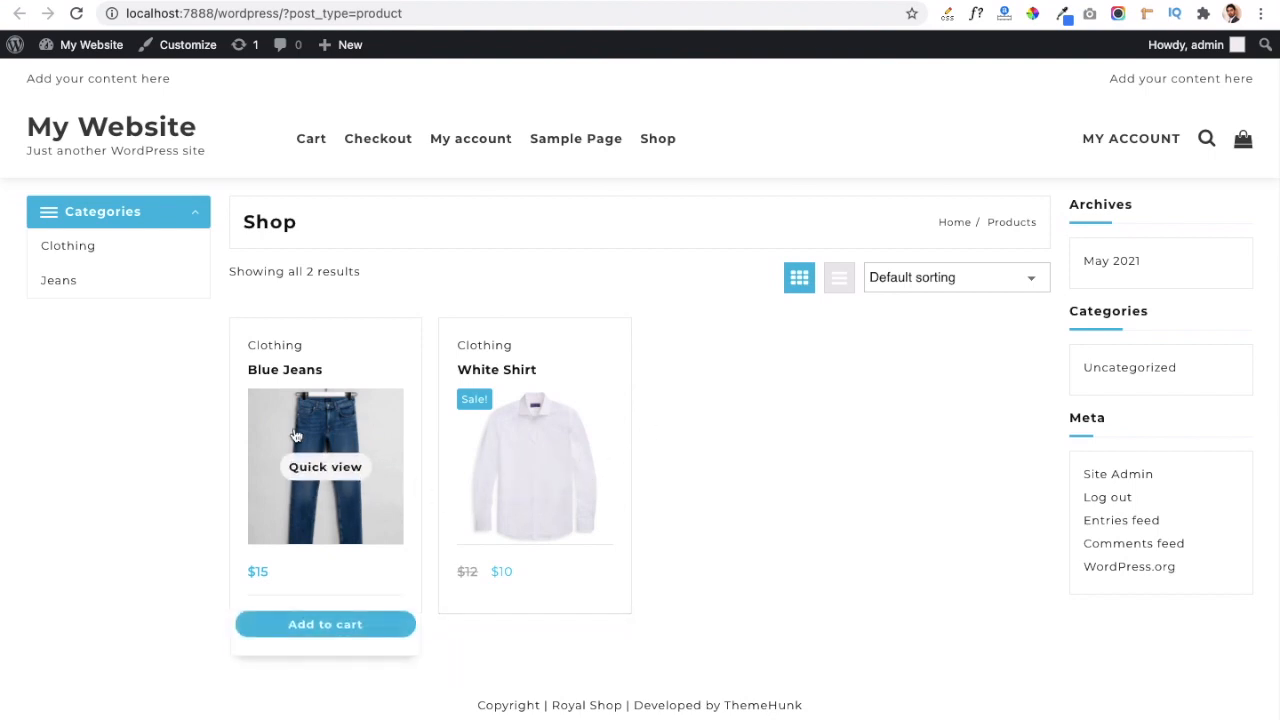
pyautogui.moveTo(583, 360)
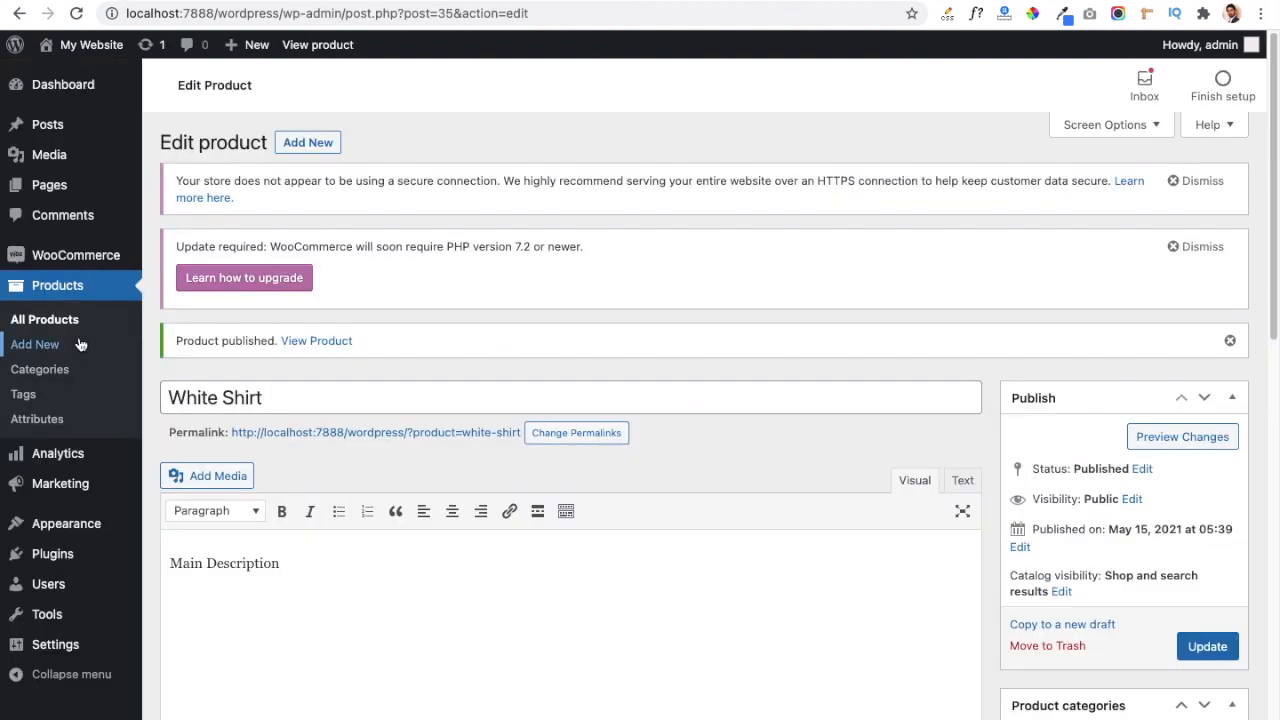
# Start a new product and name it "Round Neck Tshirt".
pyautogui.click(35, 348)
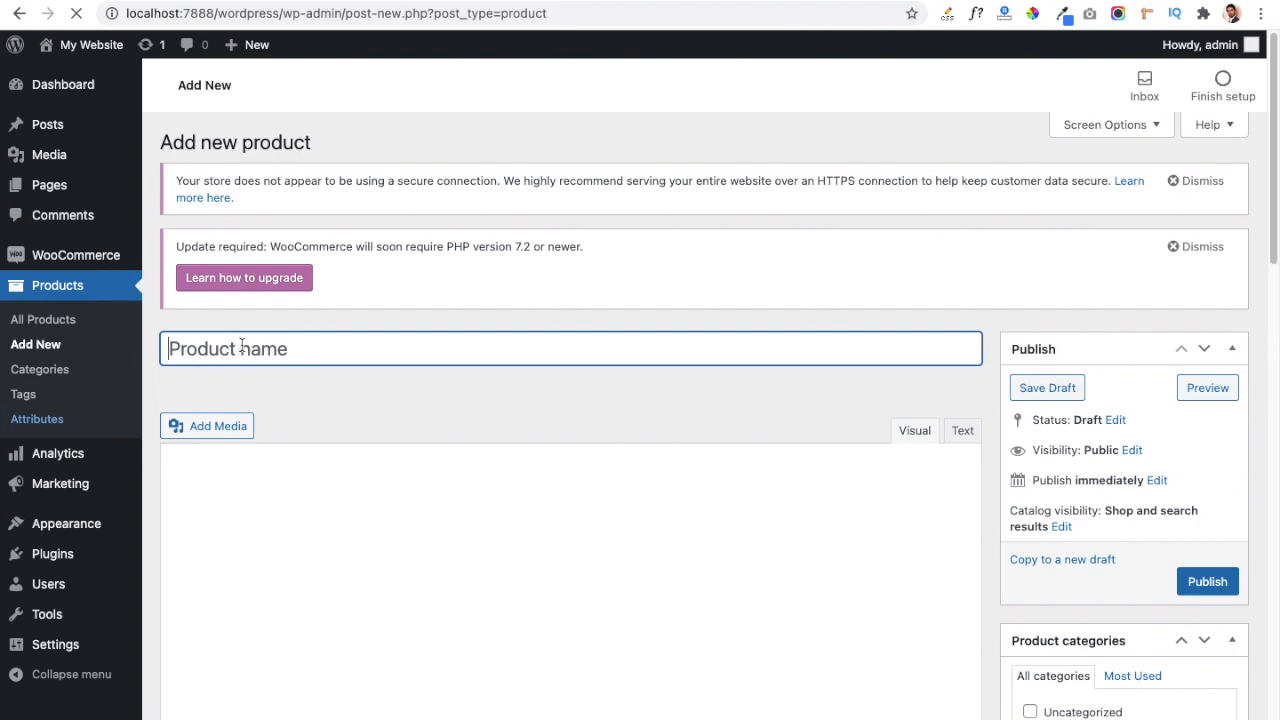
pyautogui.write('Ro')
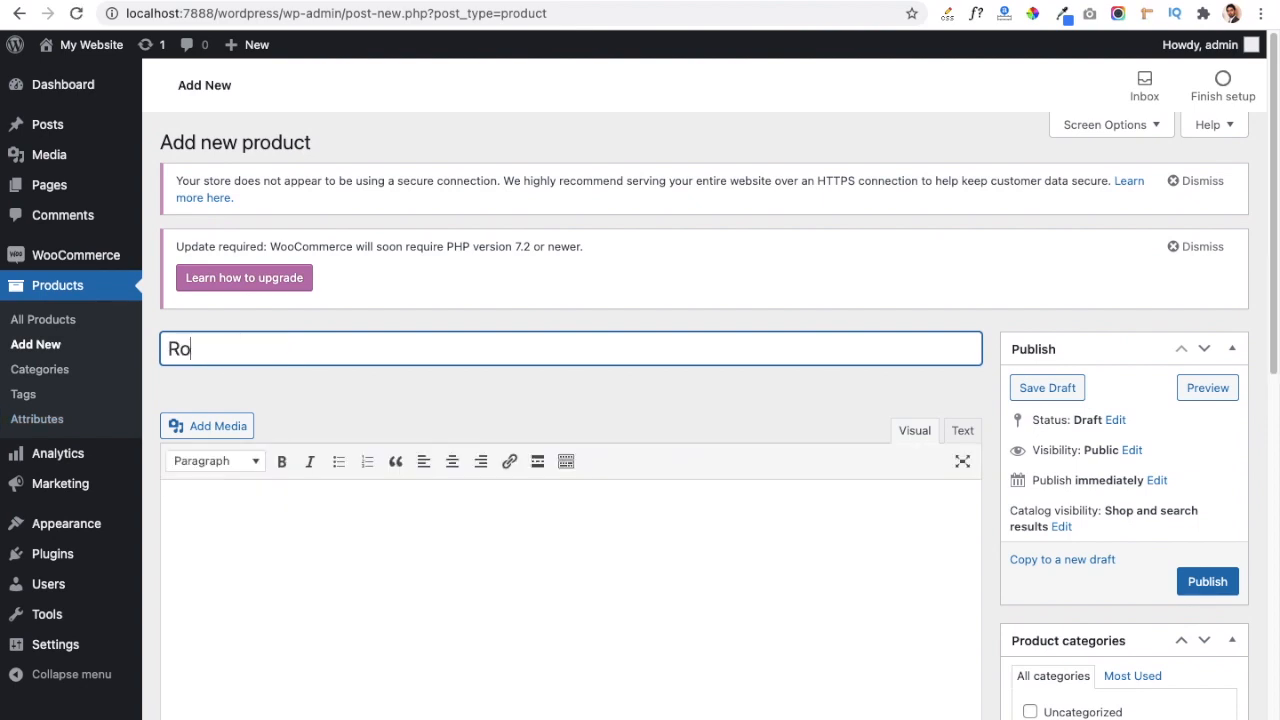
pyautogui.write('und Neck ')
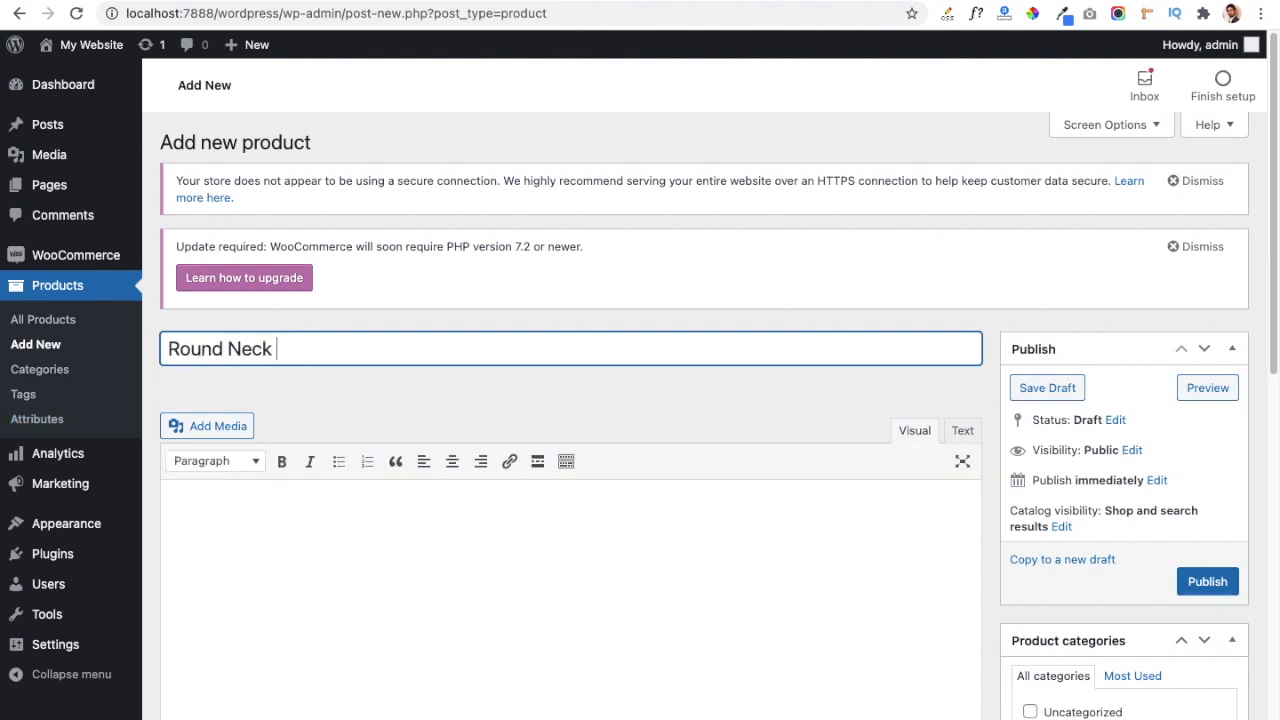
pyautogui.write('Tshirt')
# Enter "Main Description" as the product's main description and "Short Description" as its short description.
pyautogui.click(261, 540)
pyautogui.write('Main ')
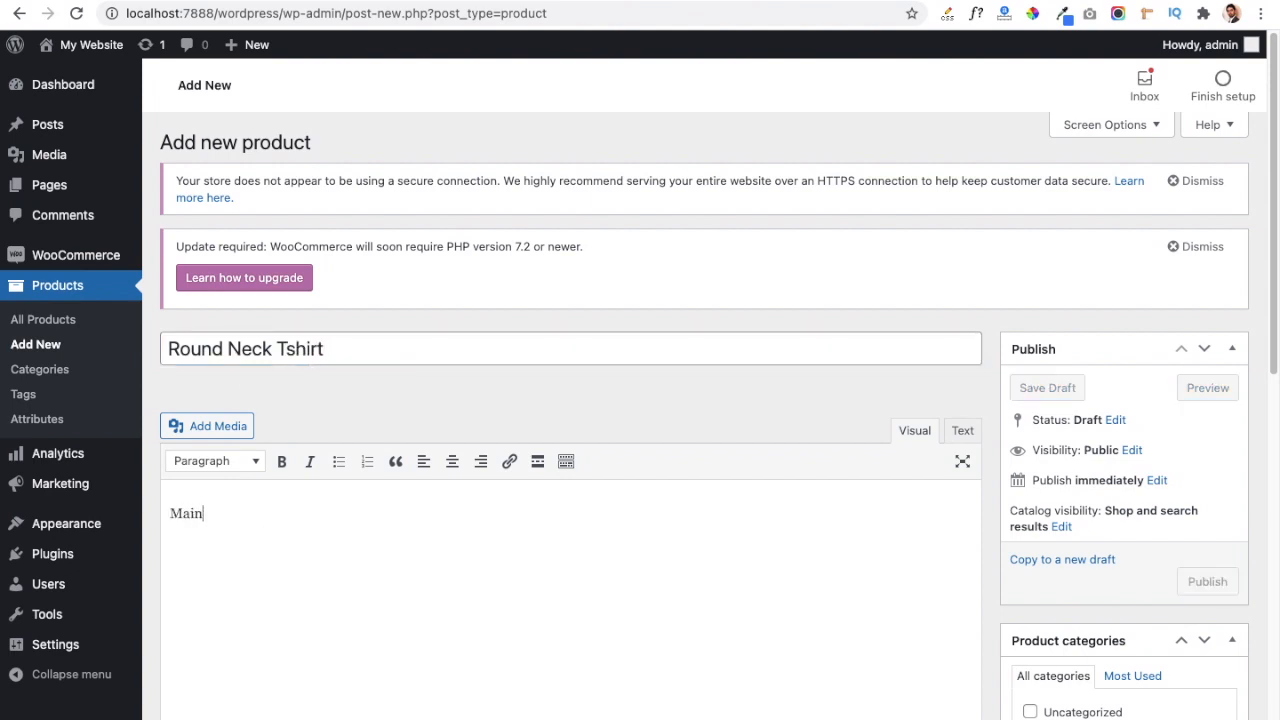
pyautogui.write('De')
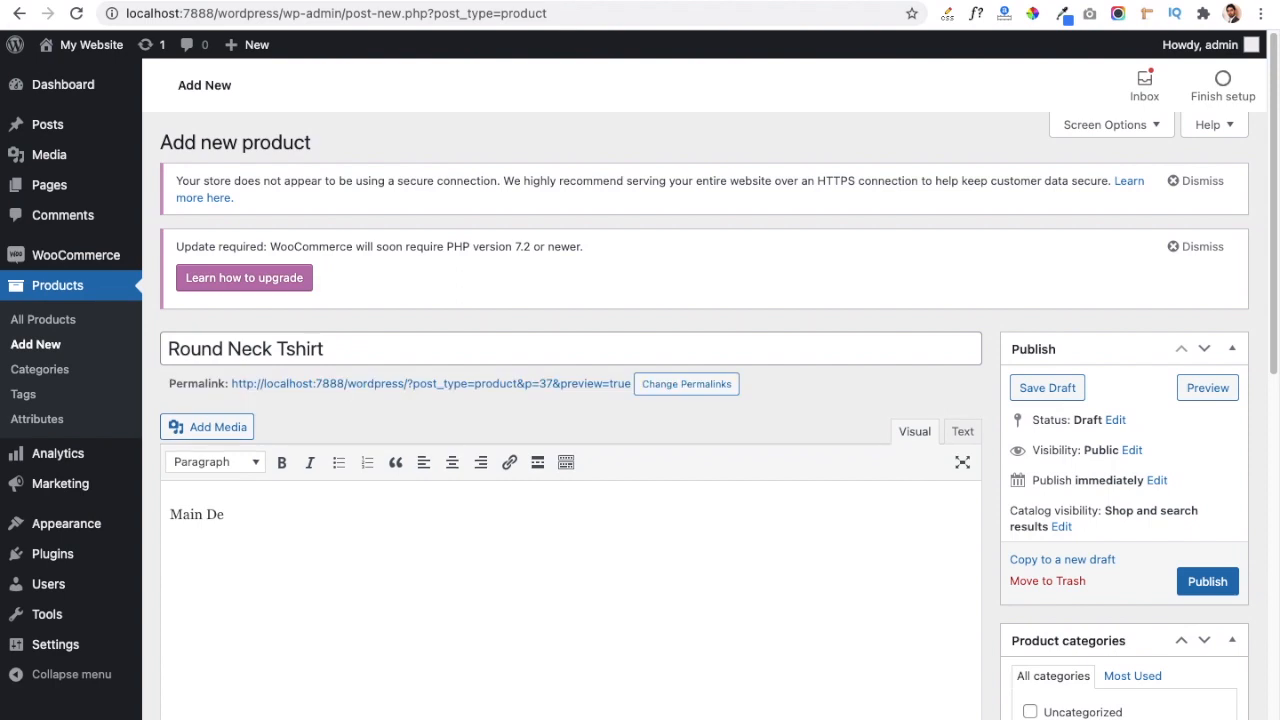
pyautogui.write('scription')
pyautogui.scroll(-5, 309, 609)
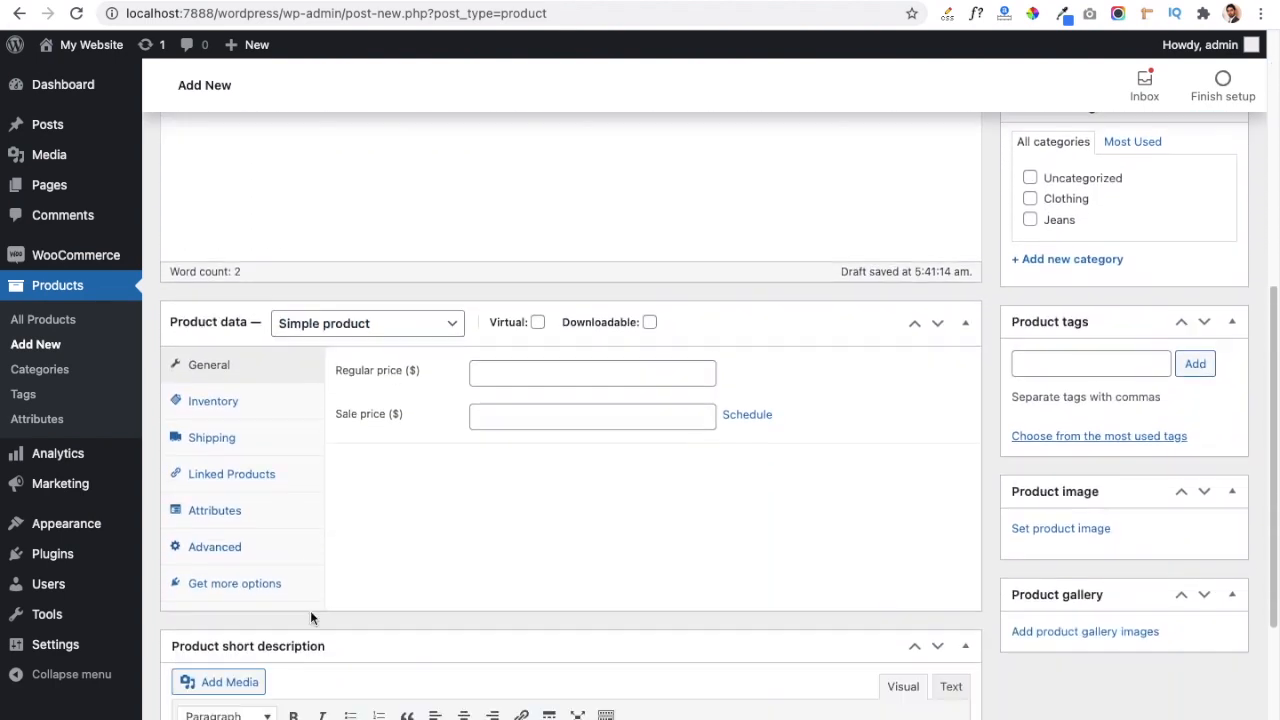
pyautogui.scroll(-2, 310, 615)
pyautogui.click(310, 612)
pyautogui.write('Short Description')
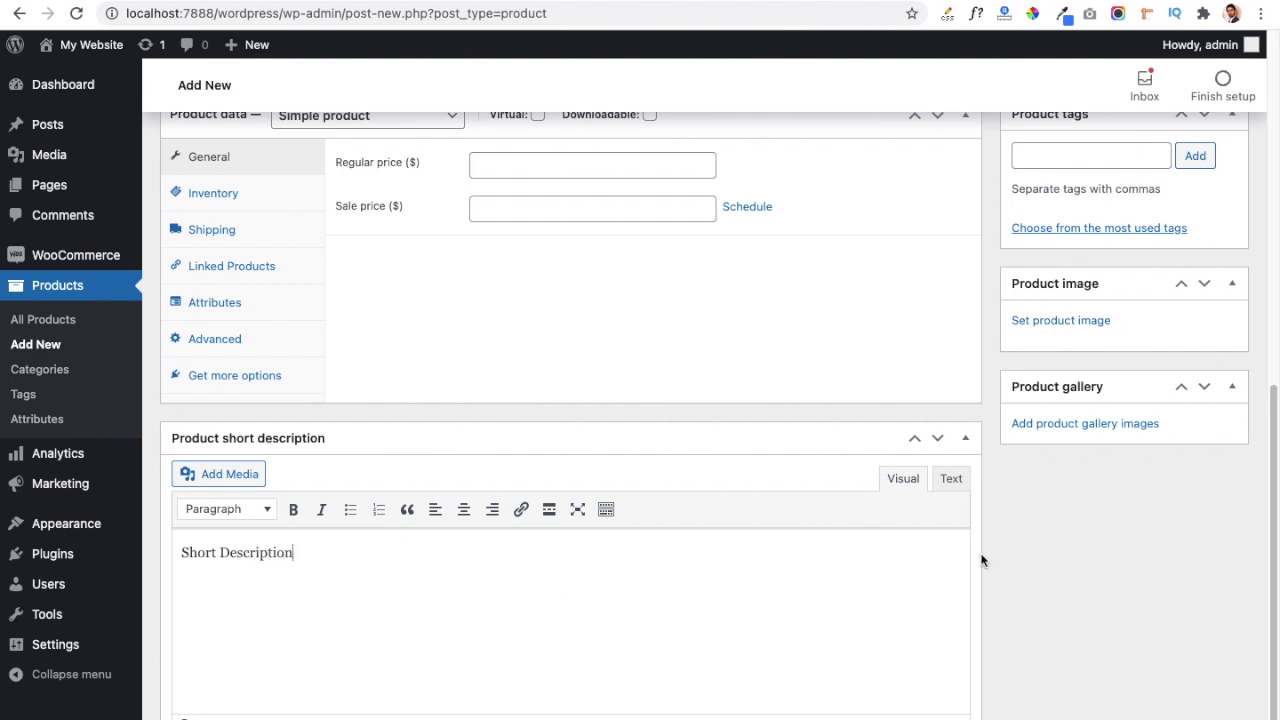
# Set red-tshirt.jpeg from the media library as the product image.
pyautogui.click(1053, 322)
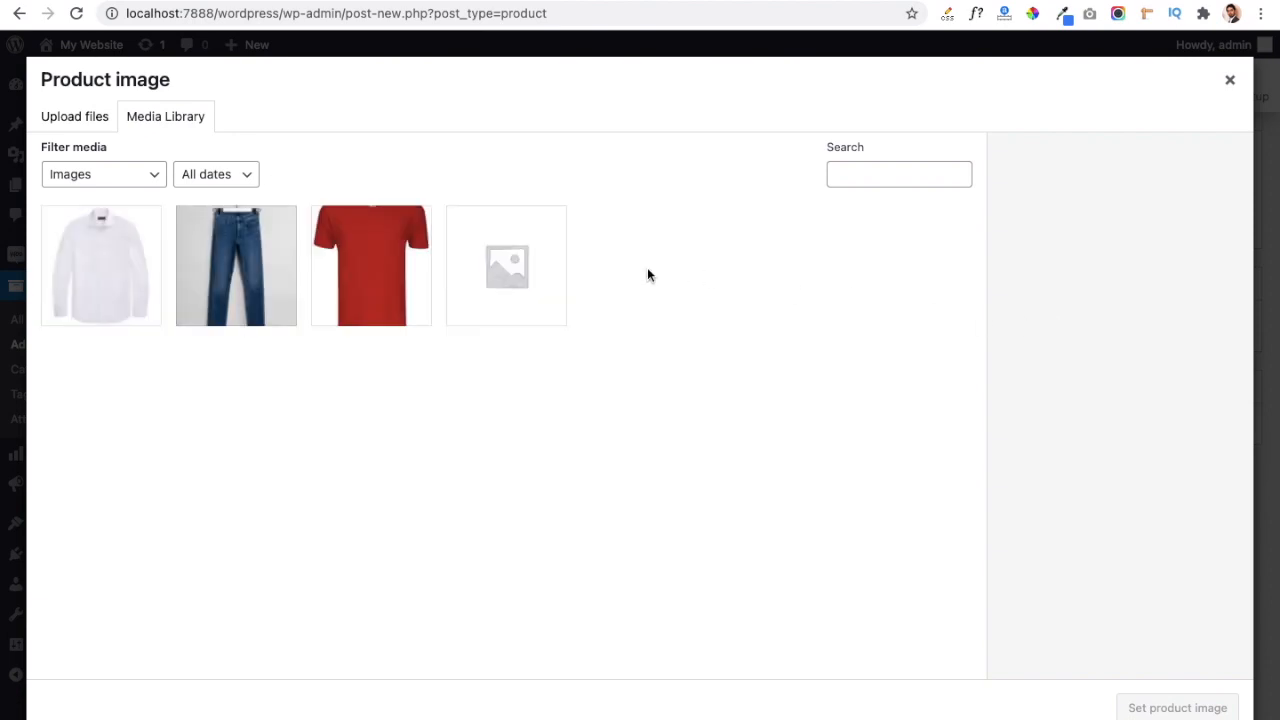
pyautogui.click(389, 257)
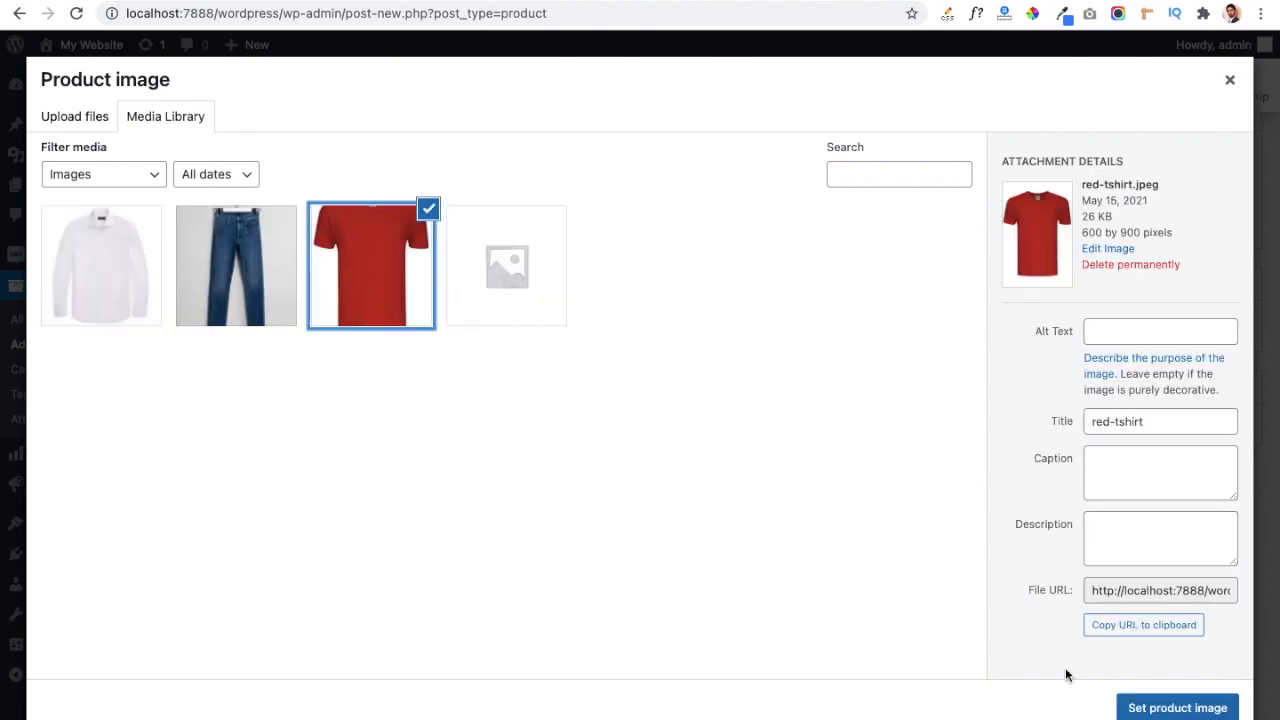
pyautogui.click(1140, 714)
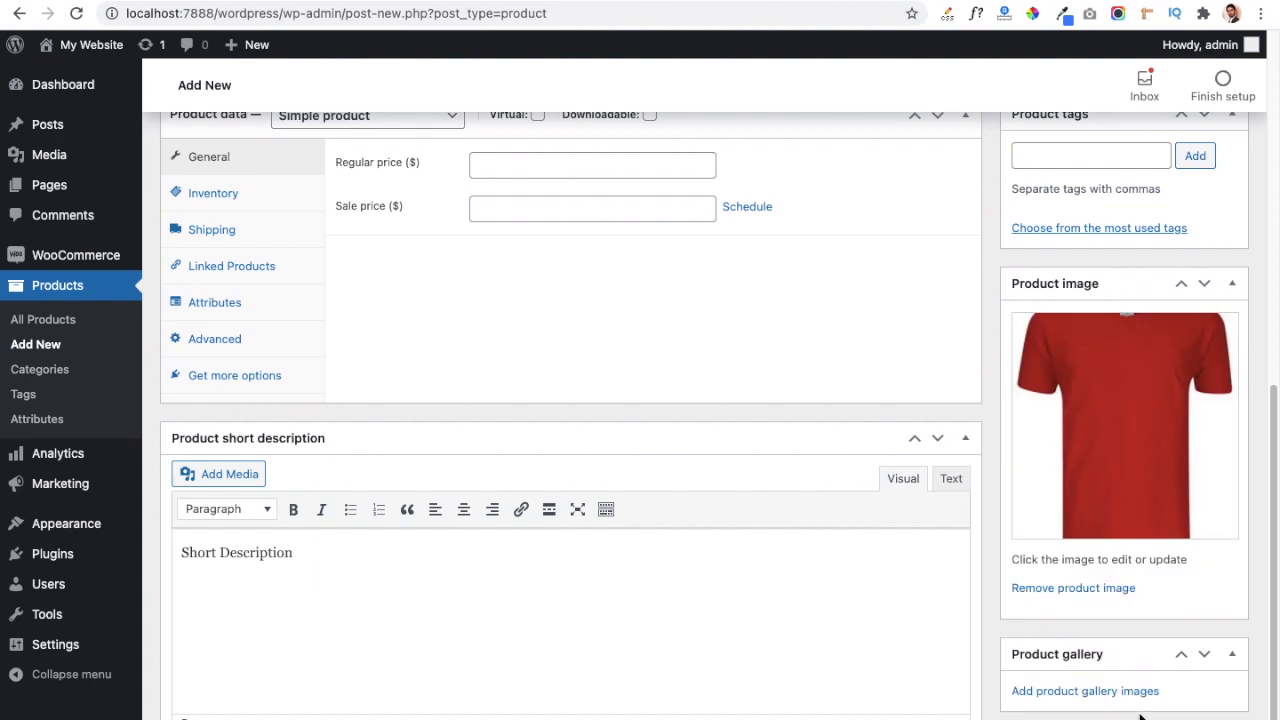
# Assign the product to the Clothing category and change its product type to Variable product.
pyautogui.scroll(4, 592, 340)
pyautogui.scroll(2, 592, 342)
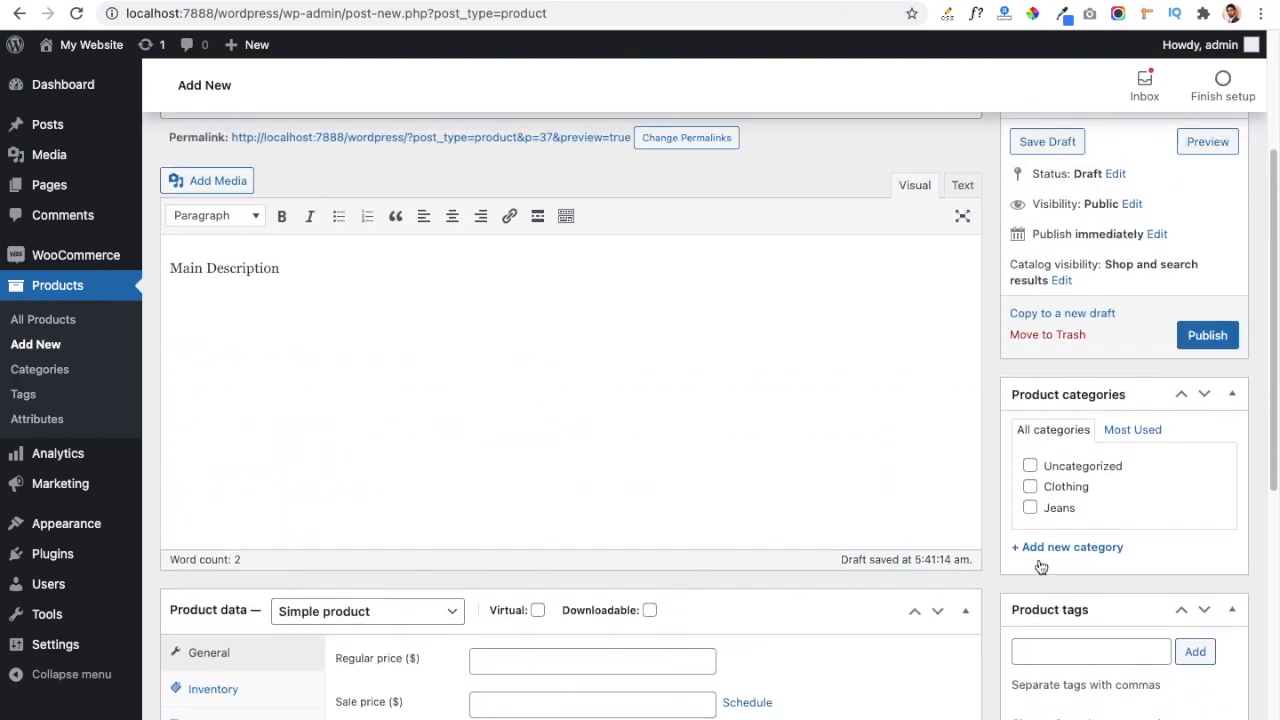
pyautogui.click(1031, 488)
pyautogui.scroll(-5, 491, 486)
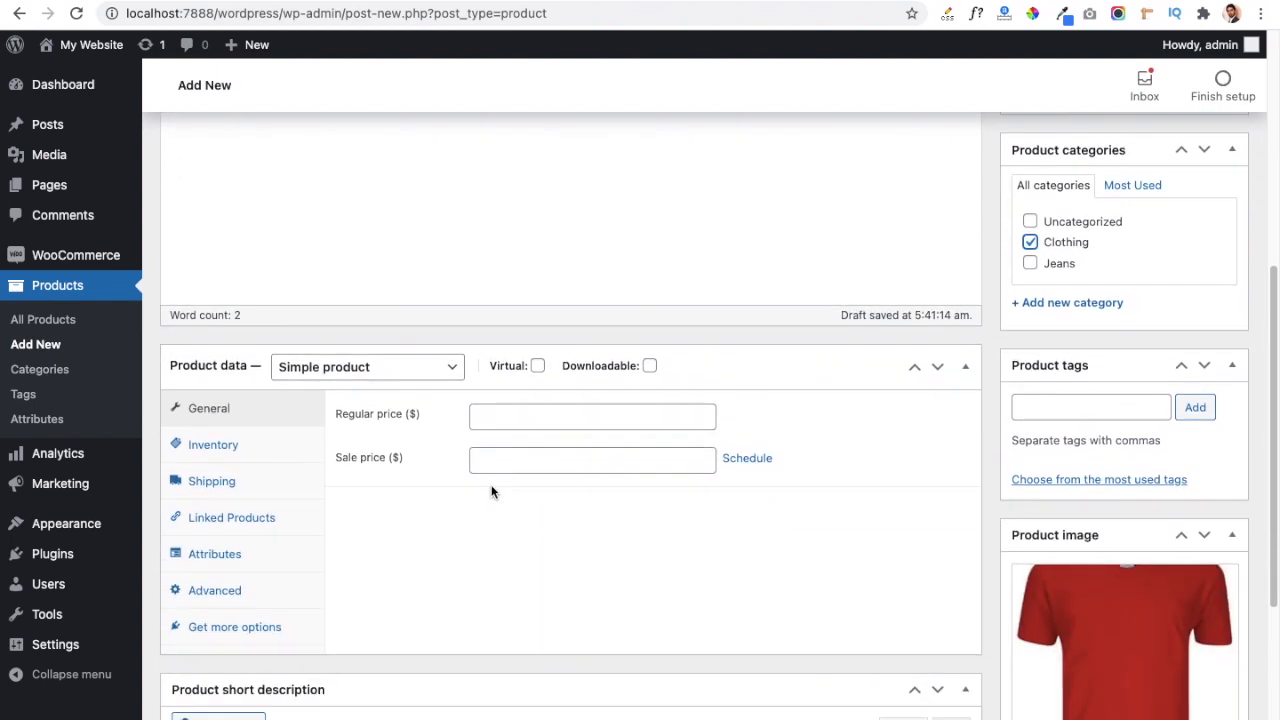
pyautogui.click(412, 368)
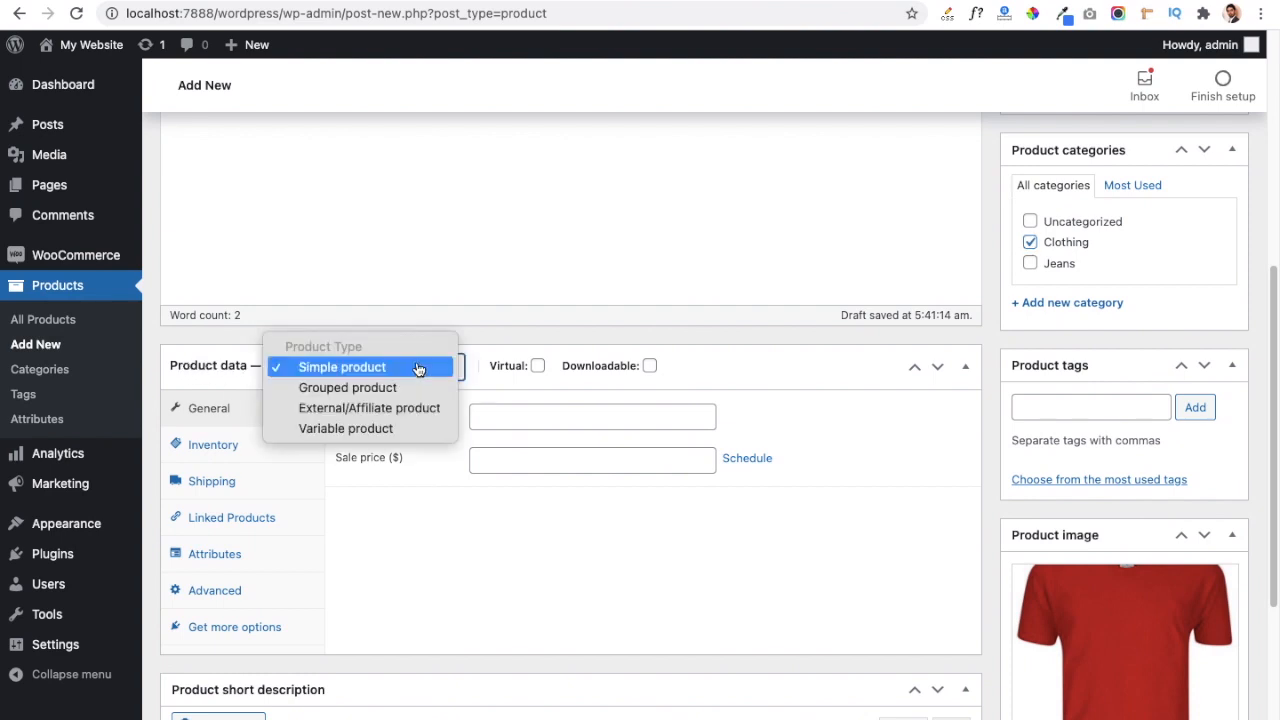
pyautogui.click(374, 430)
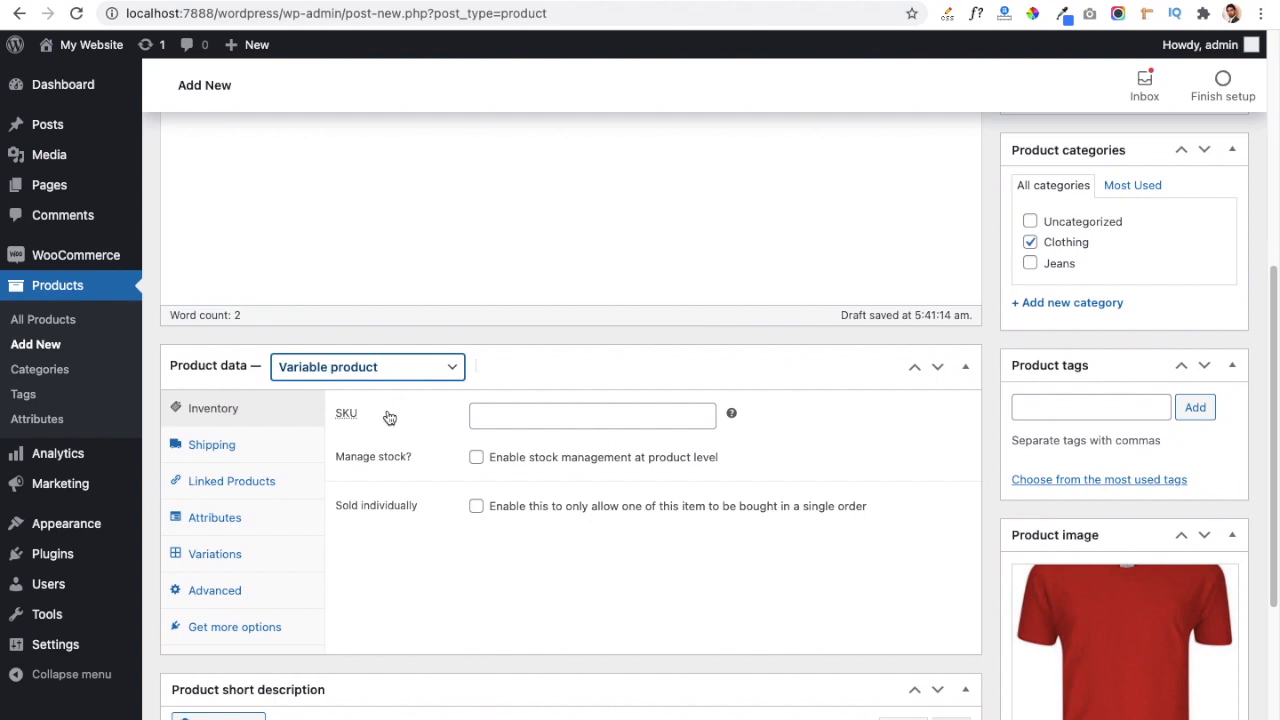
# Add a custom product attribute named Color to the T-shirt.
pyautogui.click(236, 527)
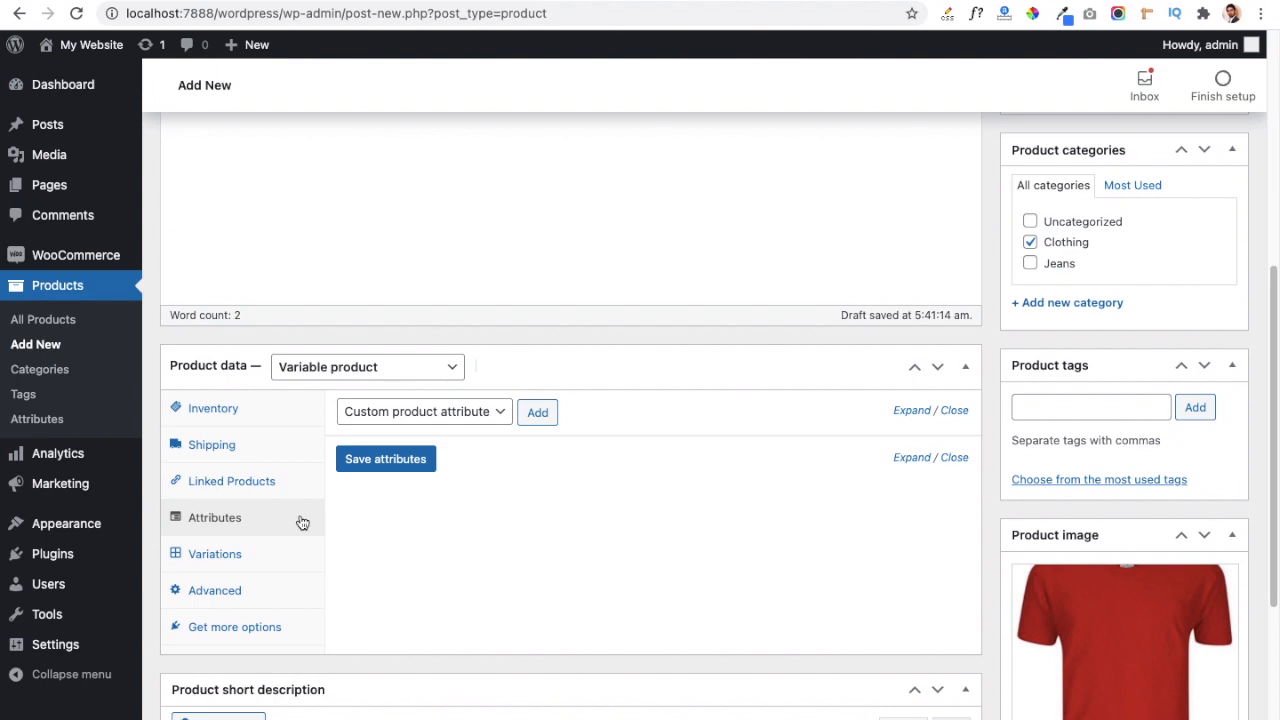
pyautogui.click(498, 420)
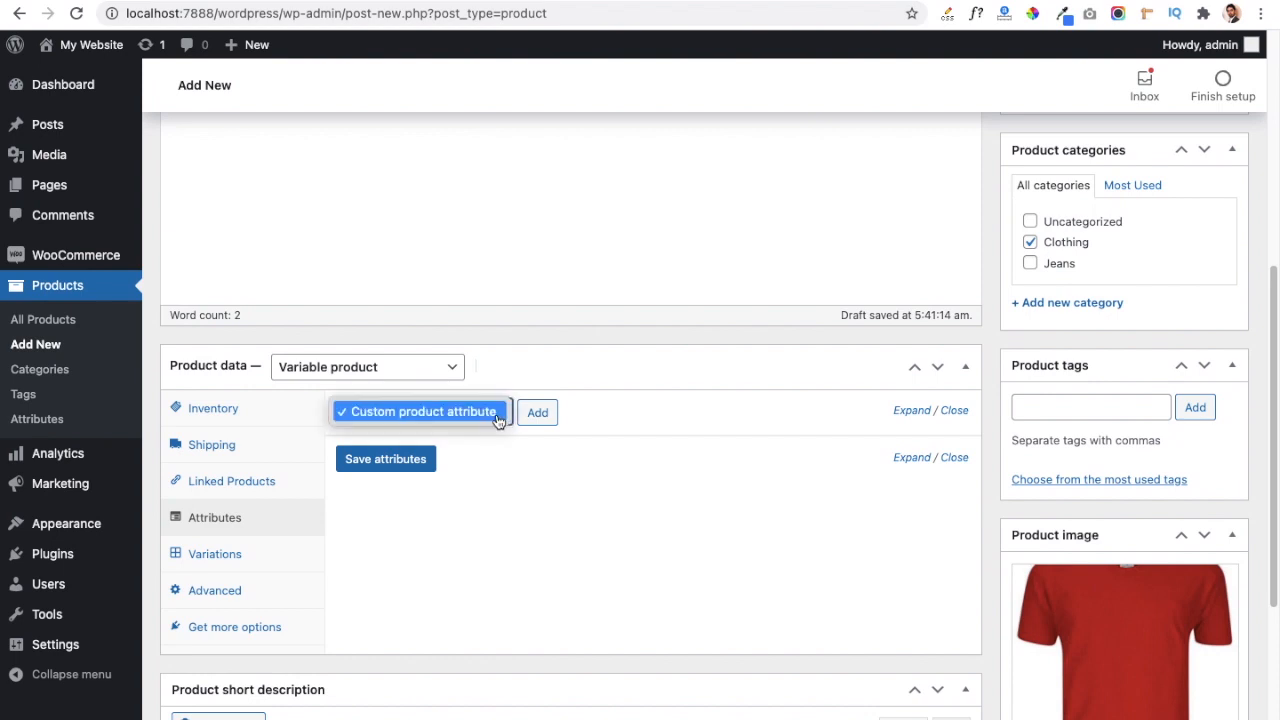
pyautogui.click(523, 452)
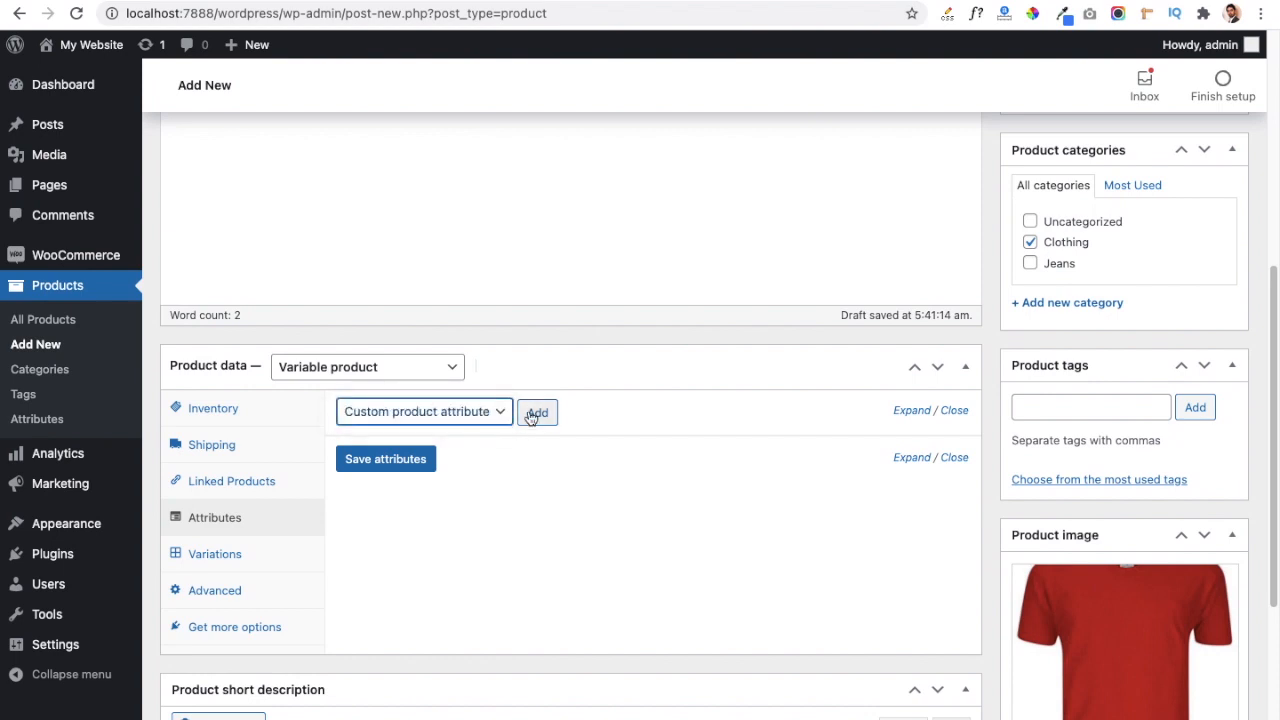
pyautogui.click(540, 419)
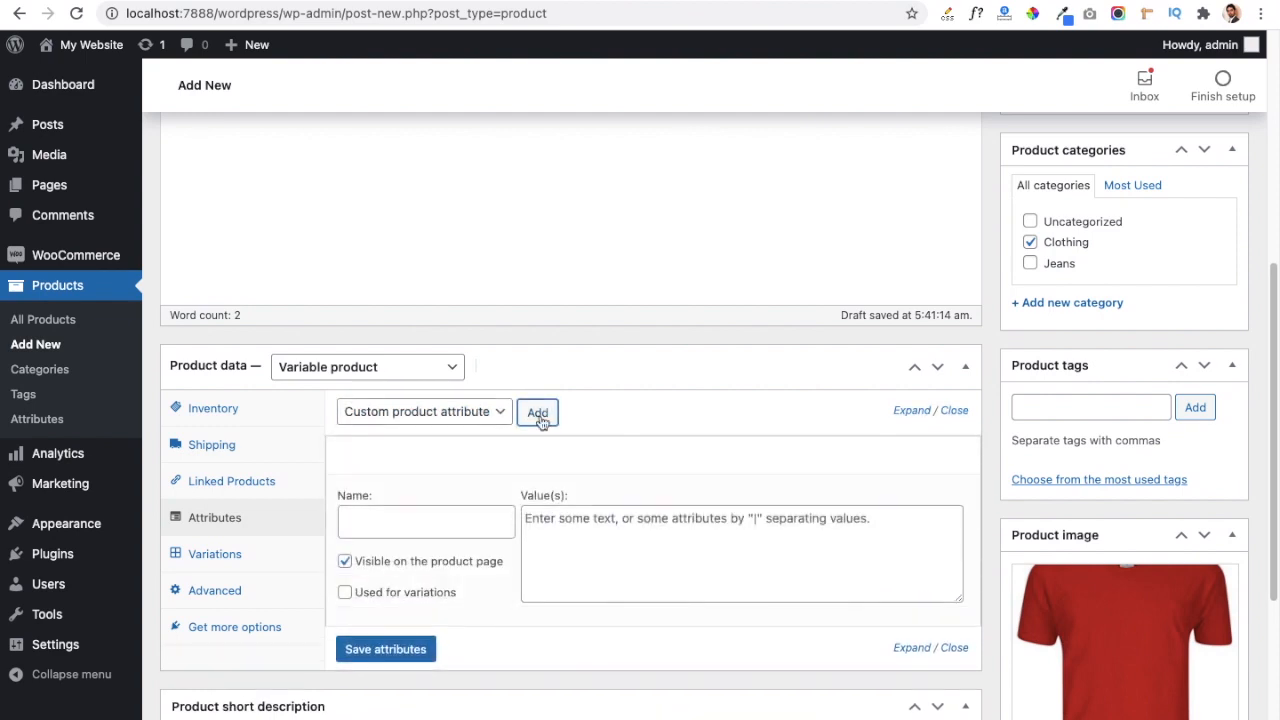
pyautogui.click(409, 520)
pyautogui.write('Color')
# Enter the Color values "Red | Green | Blue | Black", enable the attribute for variations, and save it.
pyautogui.click(561, 528)
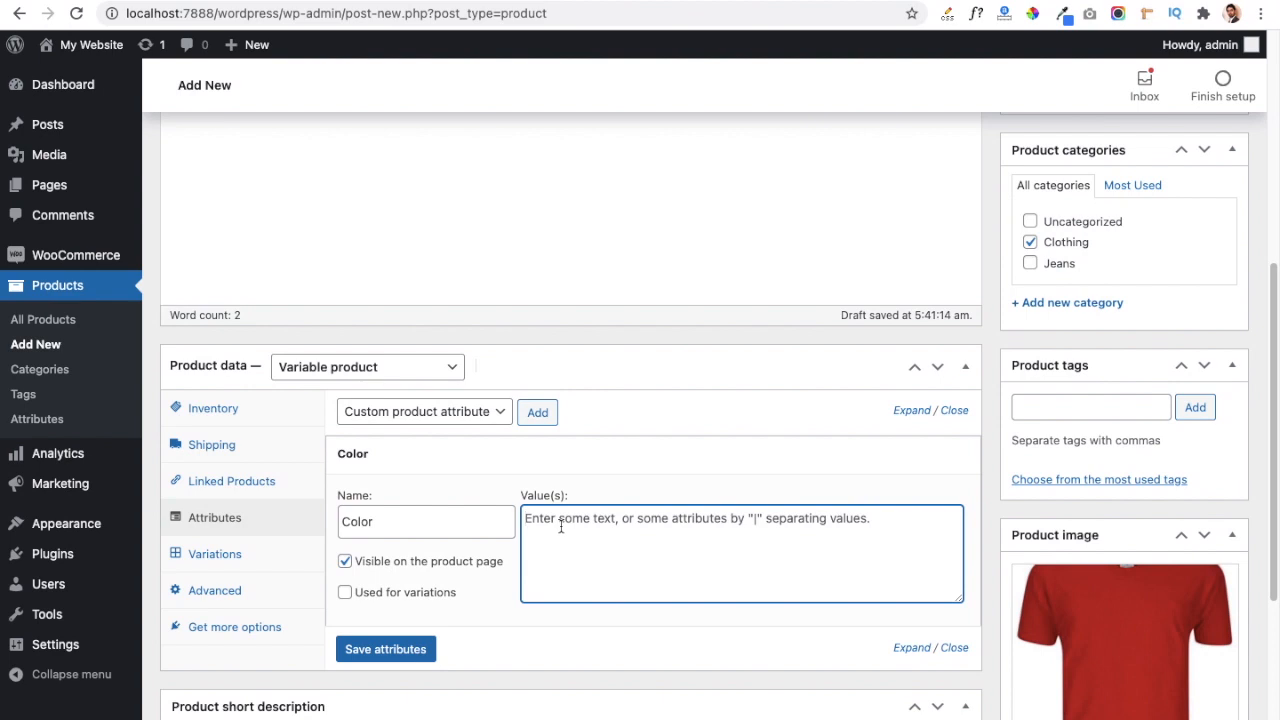
pyautogui.write('Red ')
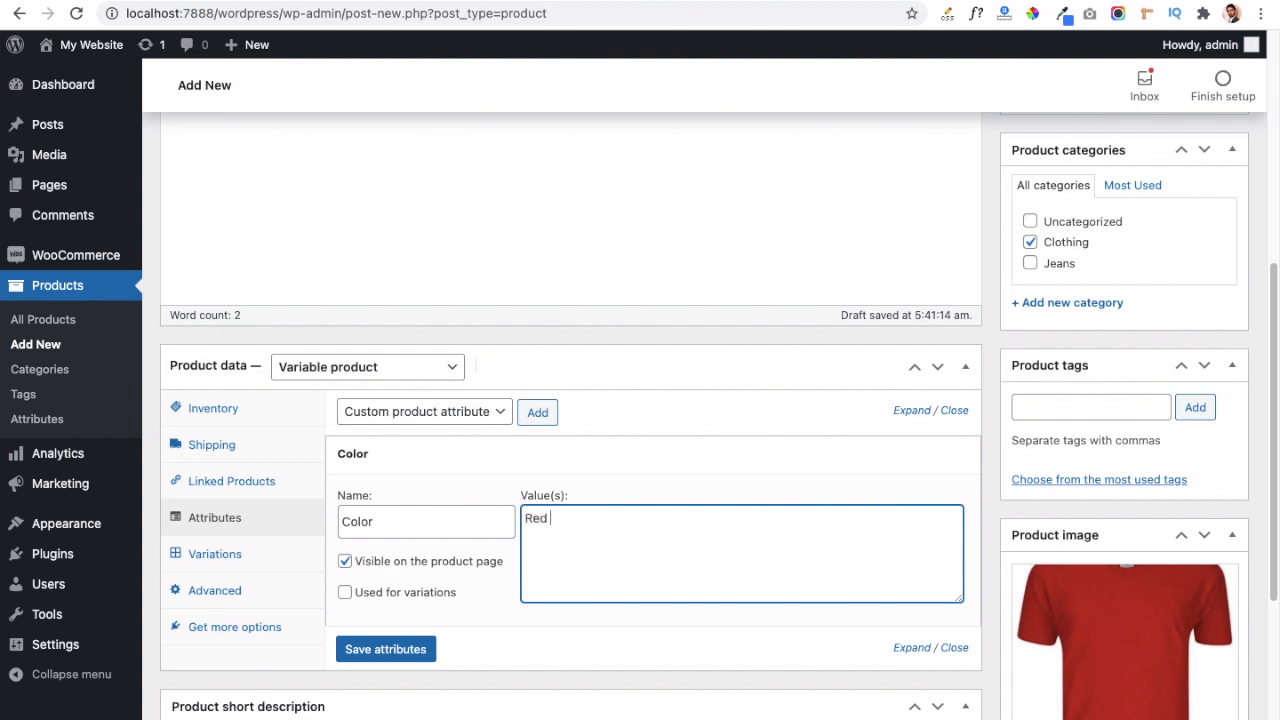
pyautogui.write('| Green')
pyautogui.write('| Bkue')
pyautogui.press('BackSpace')
pyautogui.press('BackSpace')
pyautogui.press('BackSpace')
pyautogui.write('lue | Black')
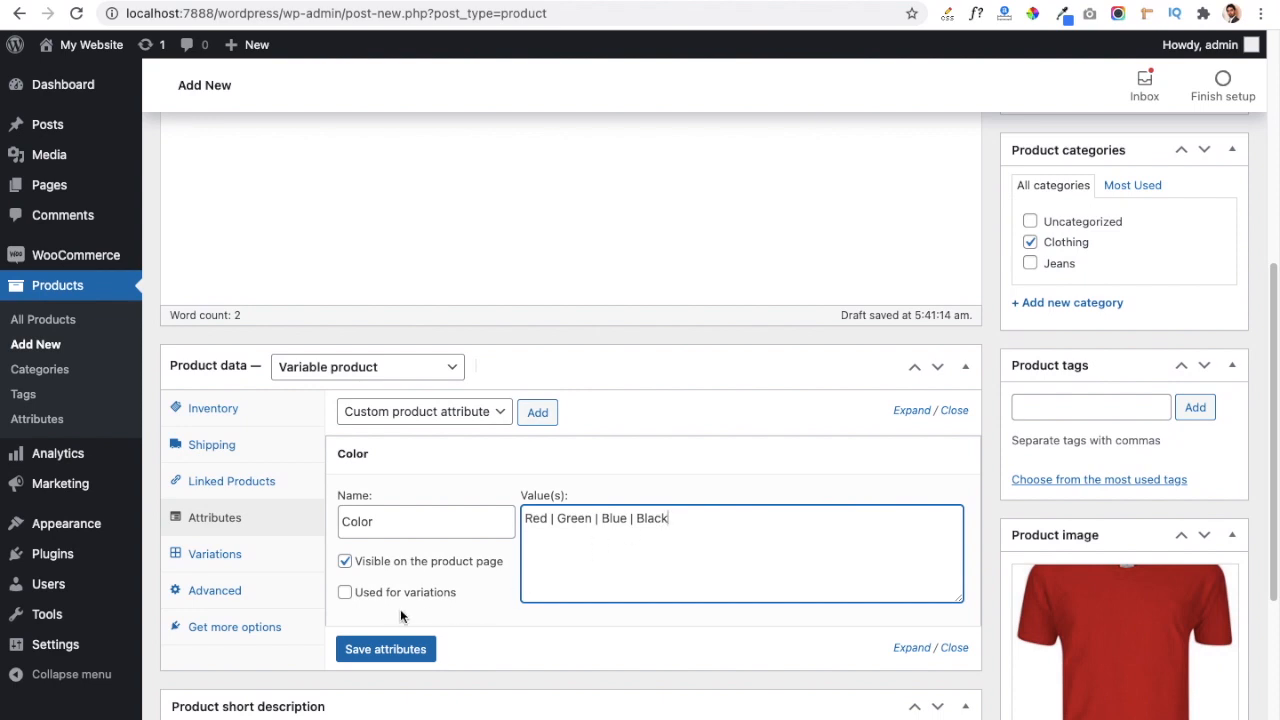
pyautogui.click(345, 593)
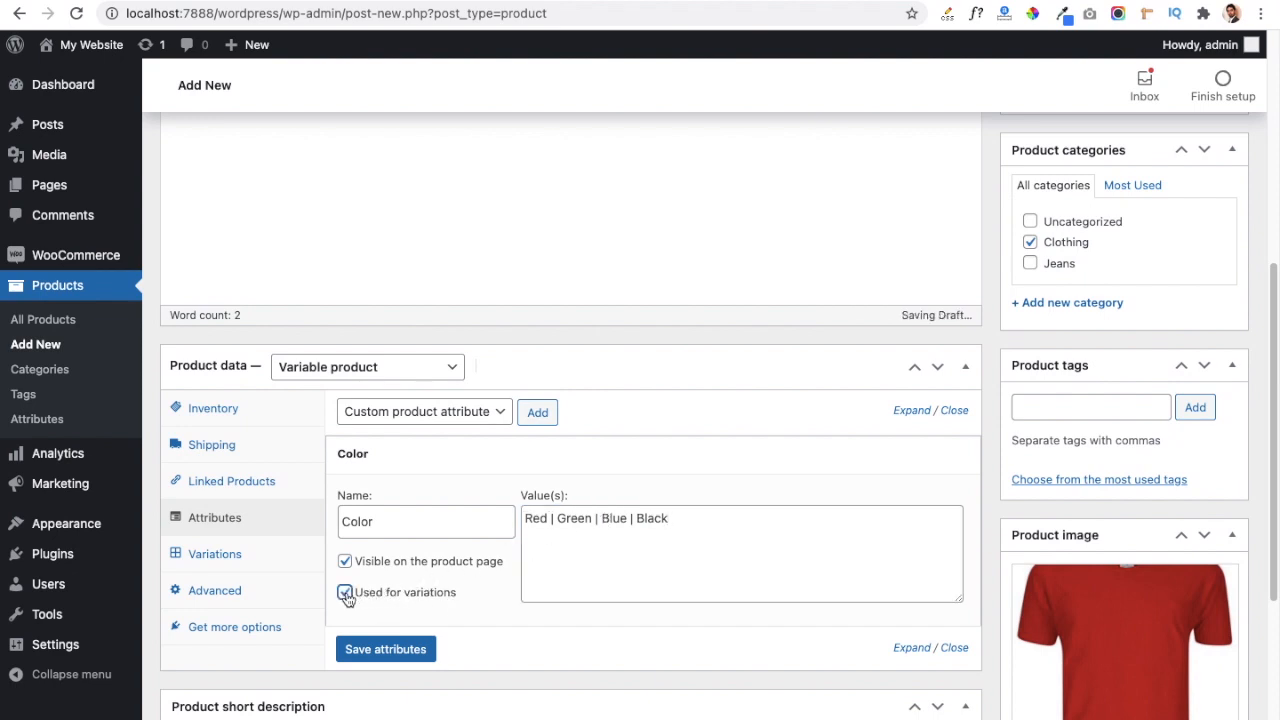
pyautogui.click(370, 650)
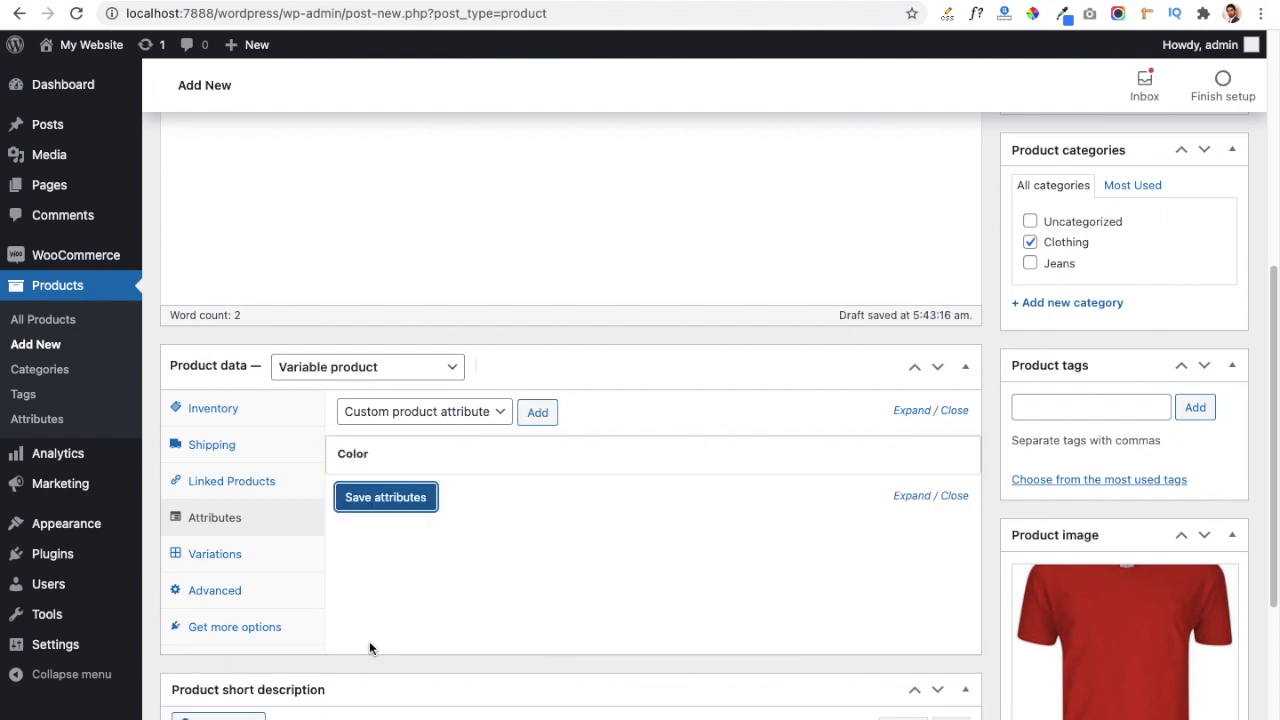
# Add a custom Size attribute with the values "S | M | L | XL", enable it for variations, and save it.
pyautogui.click(538, 413)
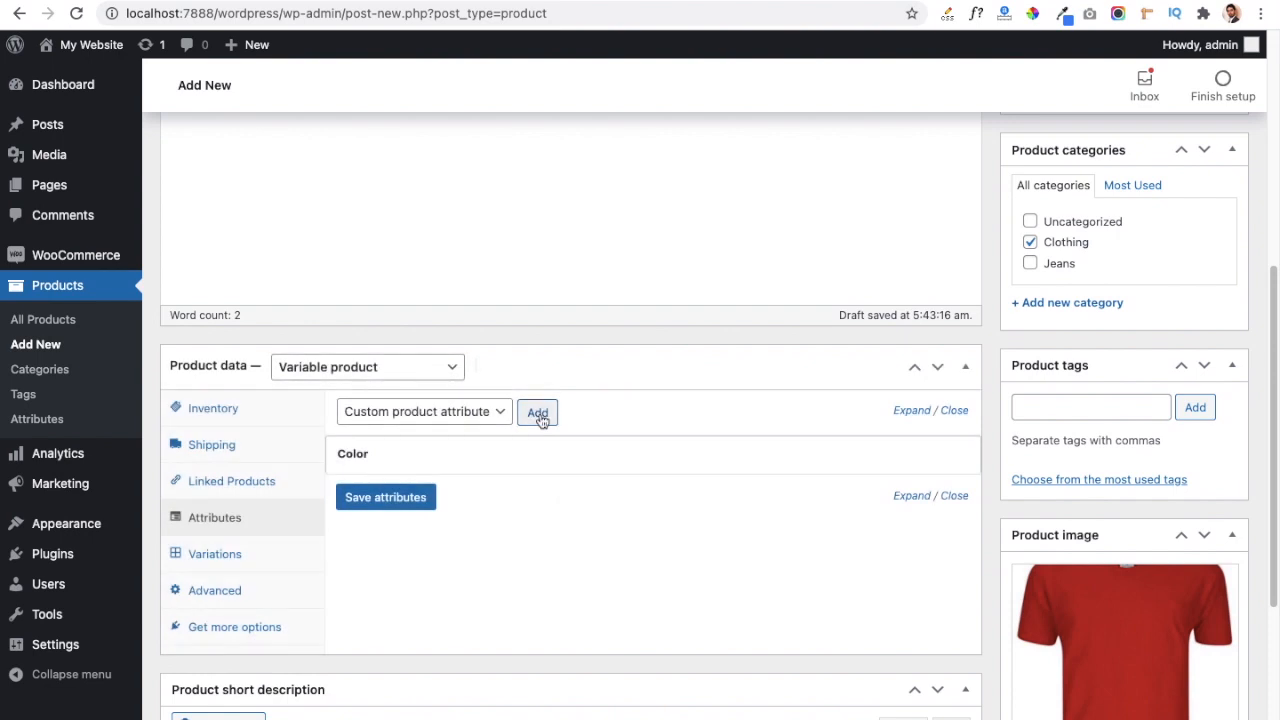
pyautogui.click(540, 418)
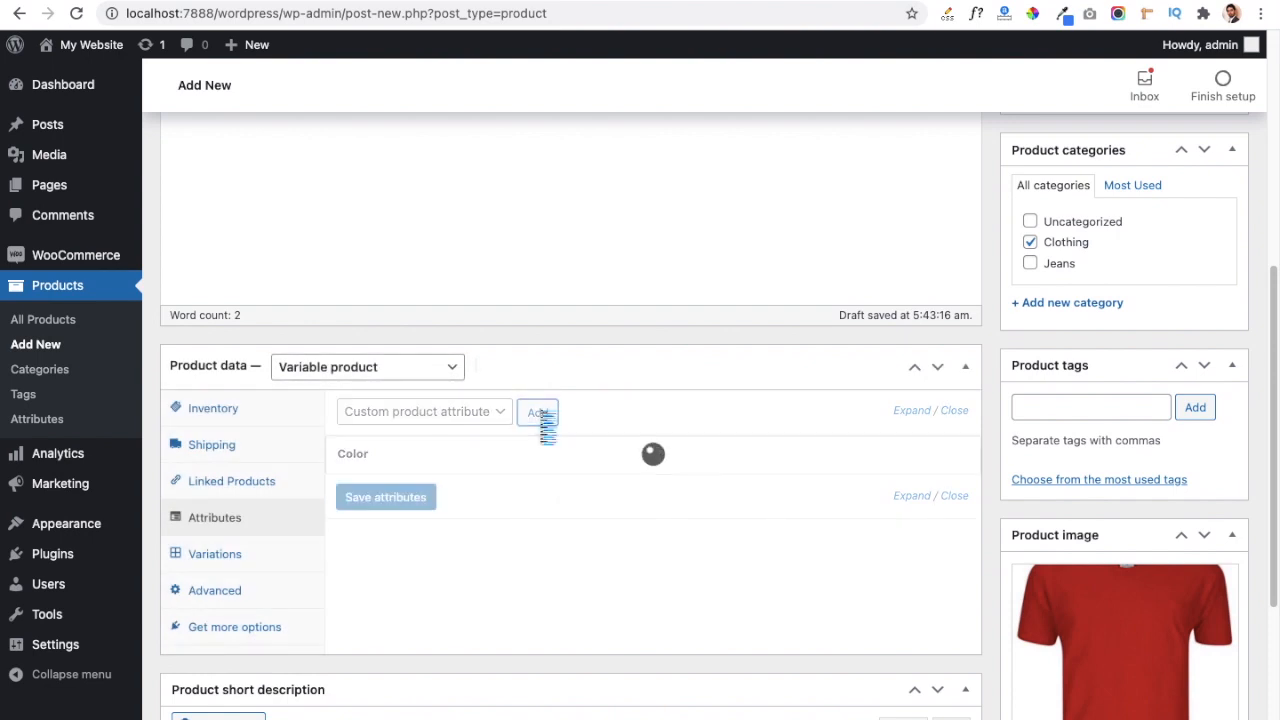
pyautogui.click(393, 562)
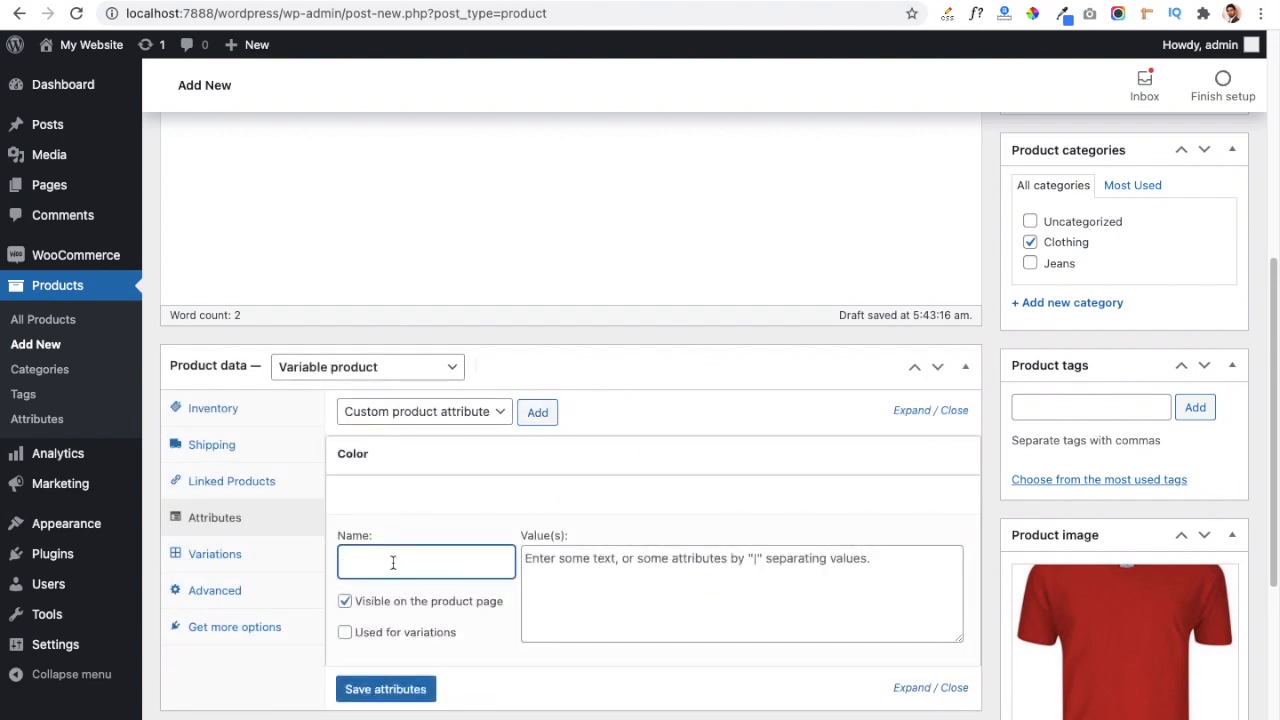
pyautogui.write('Size')
pyautogui.click(581, 565)
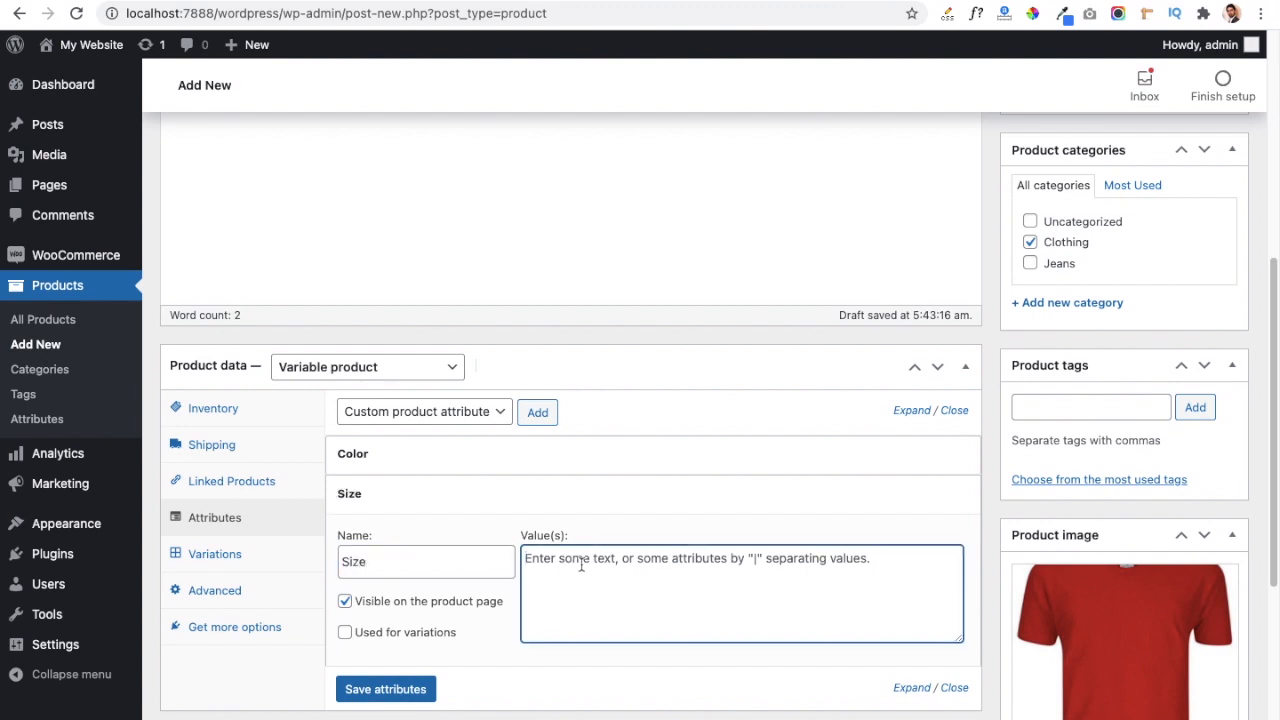
pyautogui.write('S')
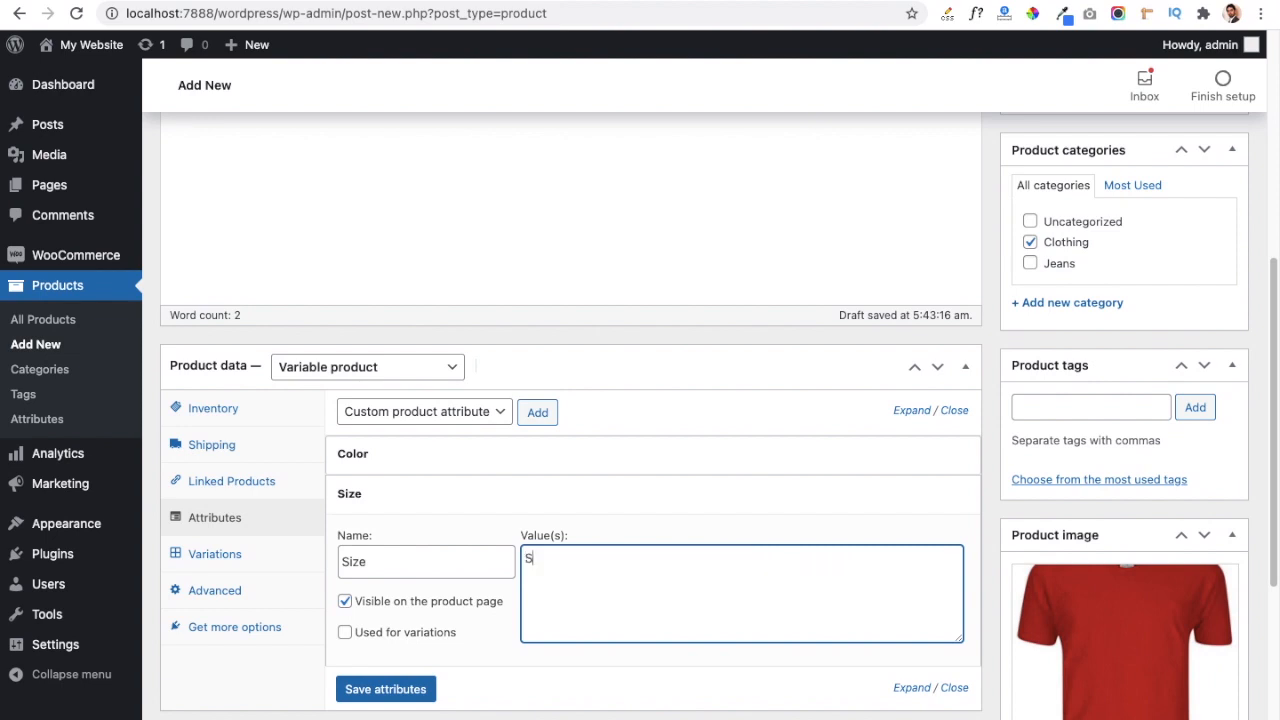
pyautogui.write(' | M | L | XL')
pyautogui.click(345, 638)
pyautogui.click(383, 692)
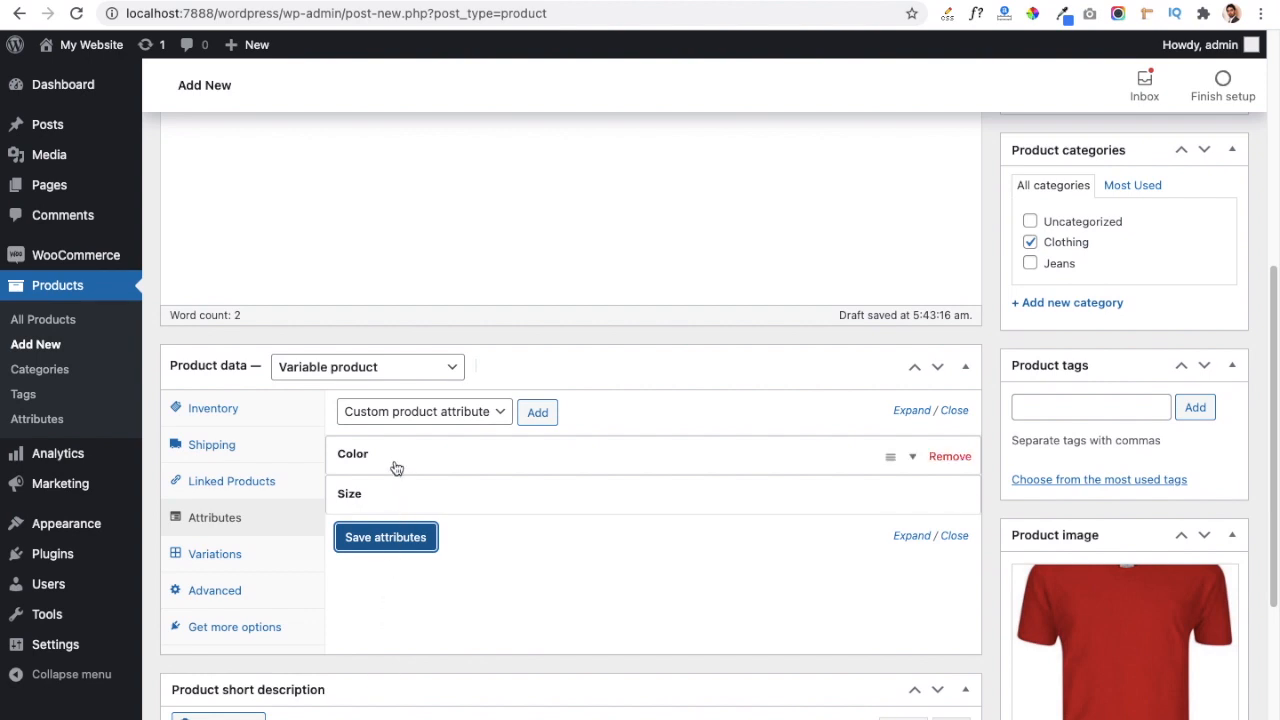
# Create variations from all attributes to cover every combination of Color and Size.
pyautogui.click(248, 558)
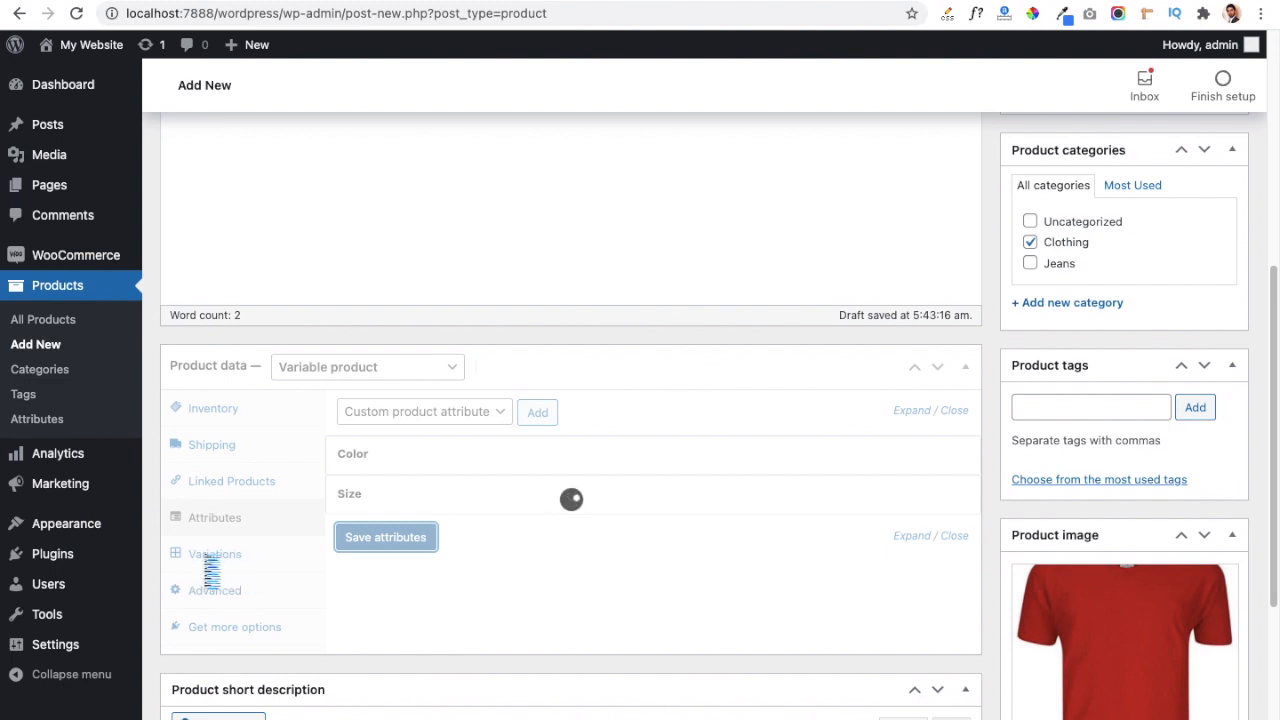
pyautogui.click(214, 558)
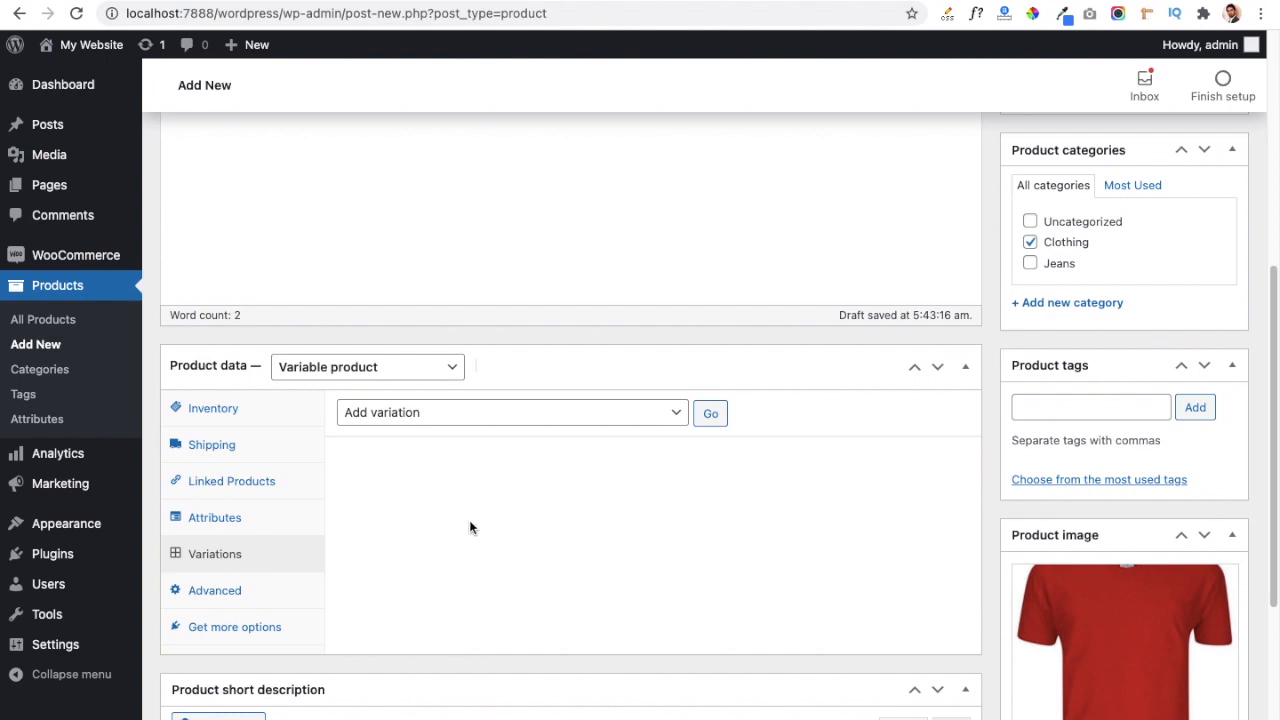
pyautogui.click(675, 414)
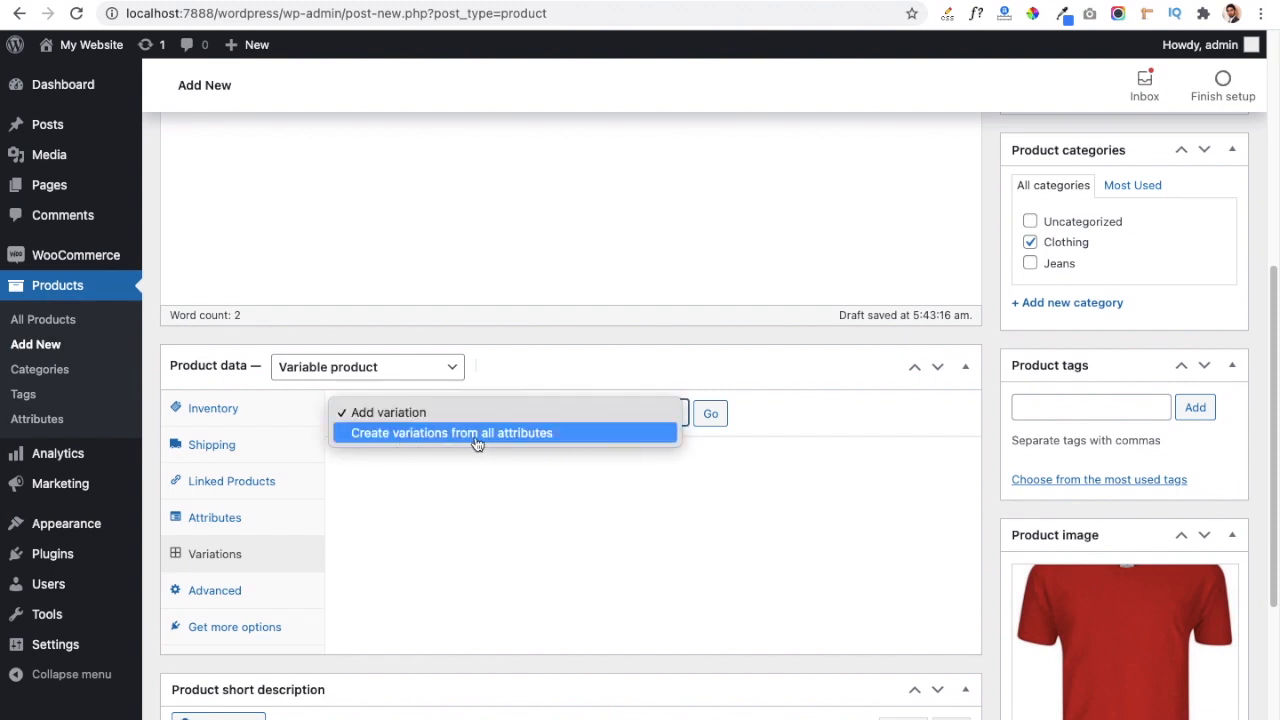
pyautogui.click(545, 438)
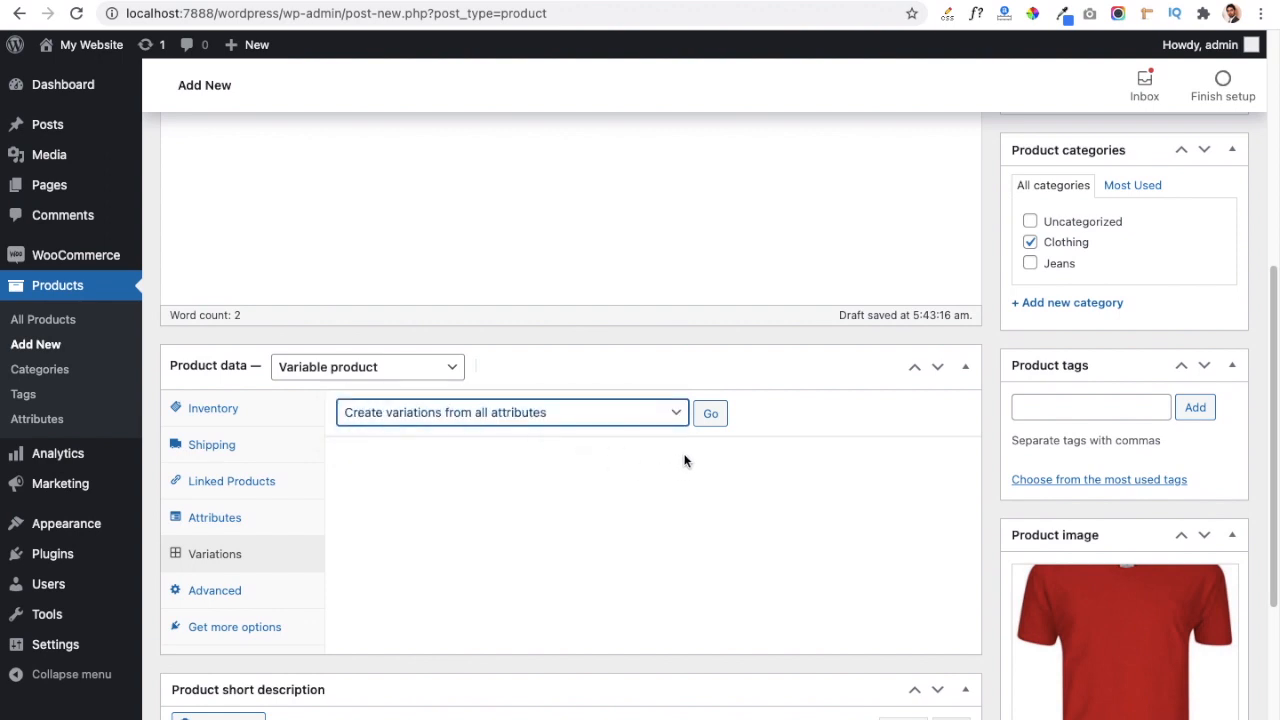
pyautogui.click(717, 412)
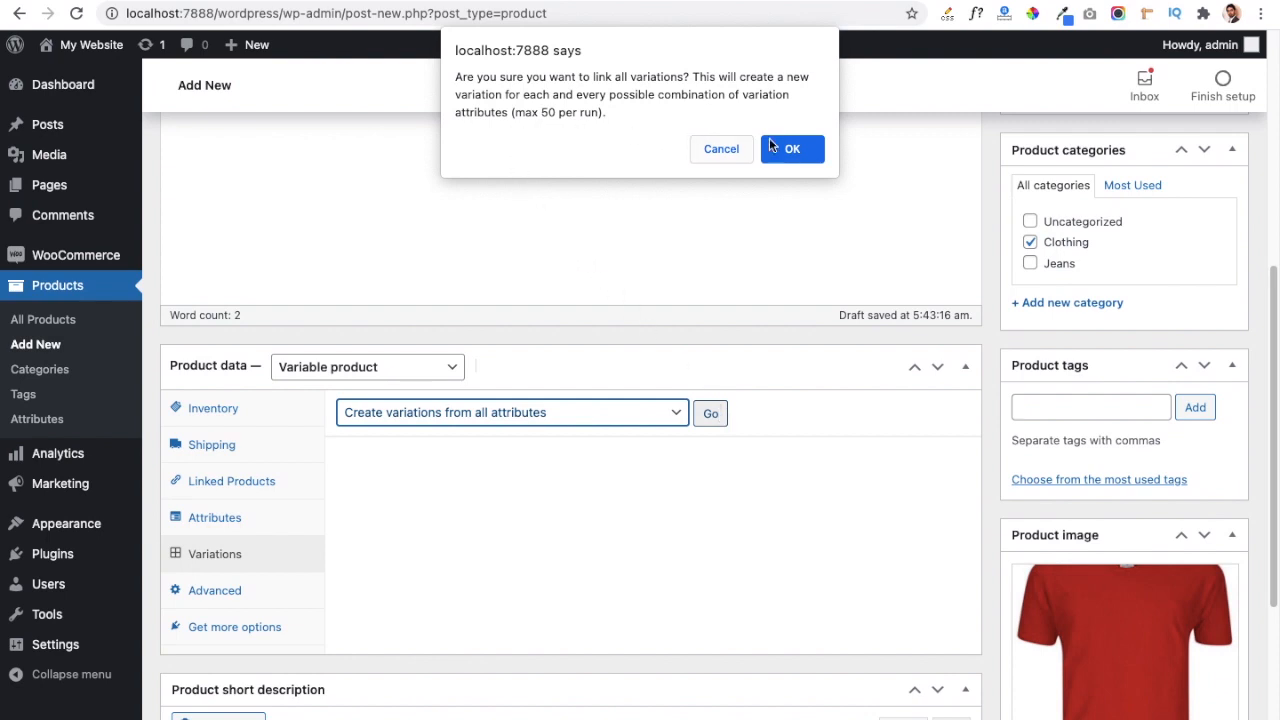
pyautogui.click(801, 148)
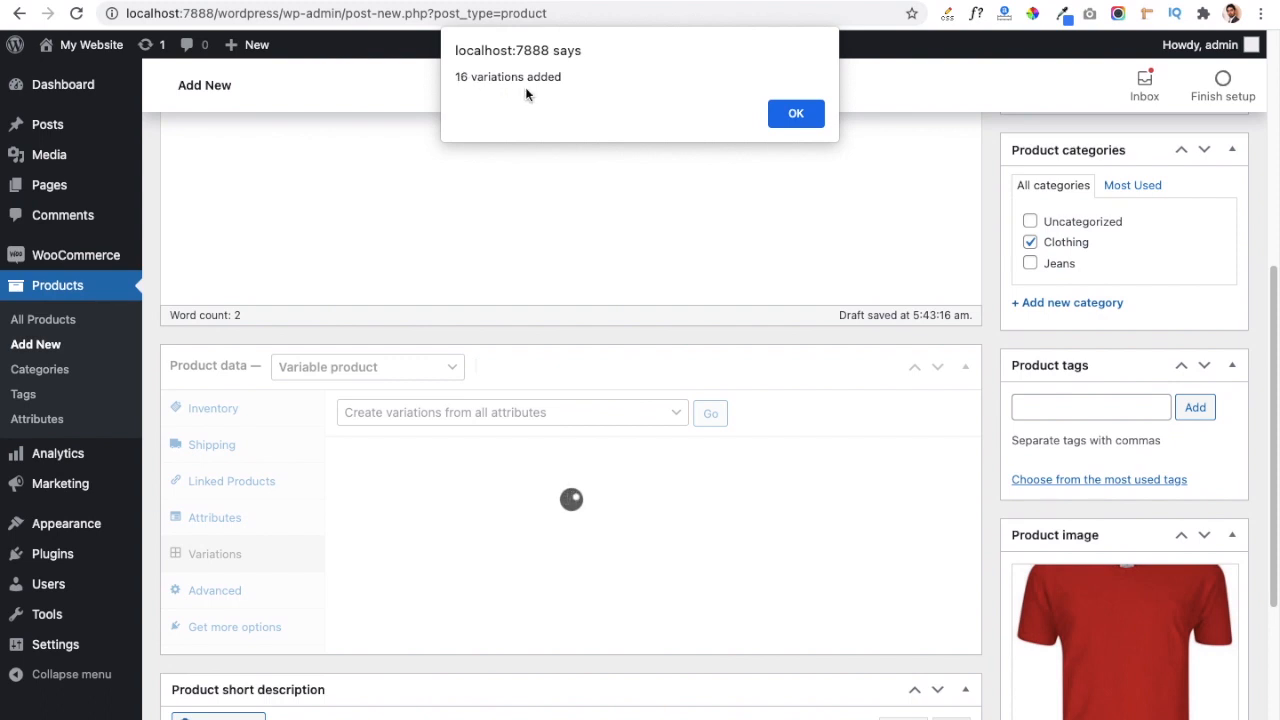
# Acknowledge the added variations and review the generated list of Color and Size combinations.
pyautogui.click(797, 114)
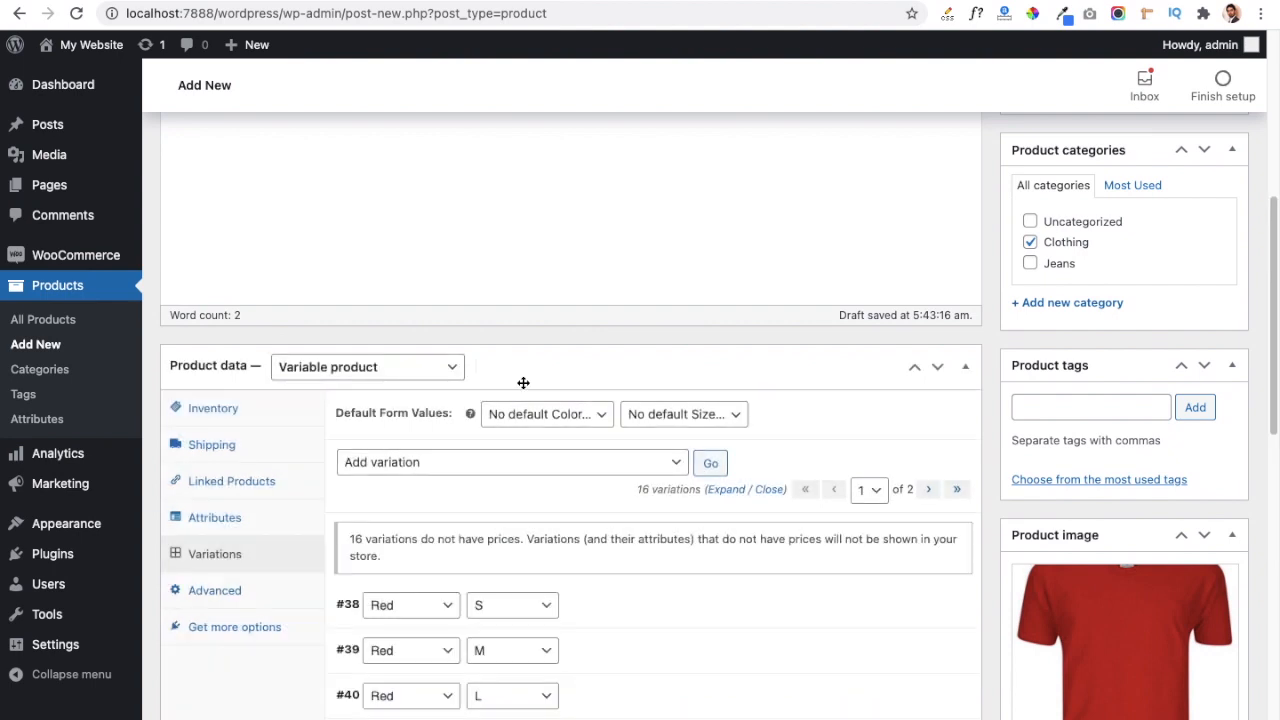
pyautogui.scroll(-3, 449, 555)
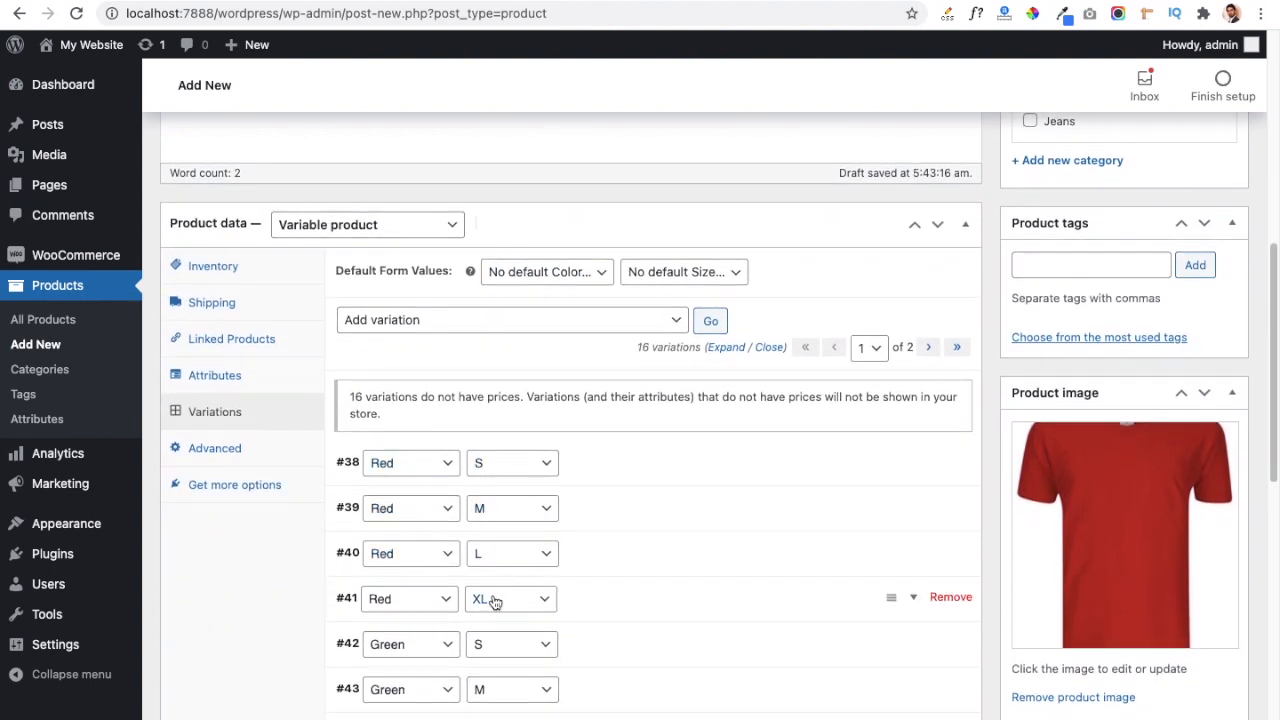
pyautogui.scroll(-1, 490, 603)
pyautogui.scroll(-3, 495, 603)
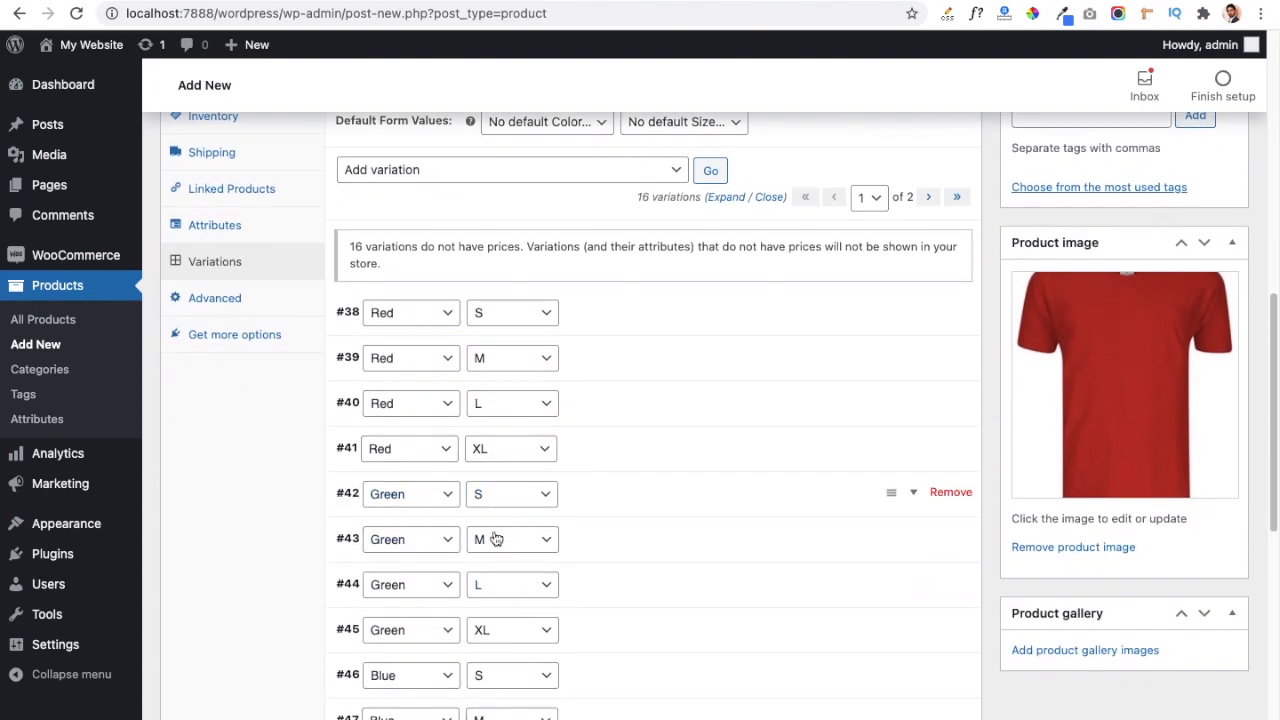
pyautogui.scroll(-3, 491, 622)
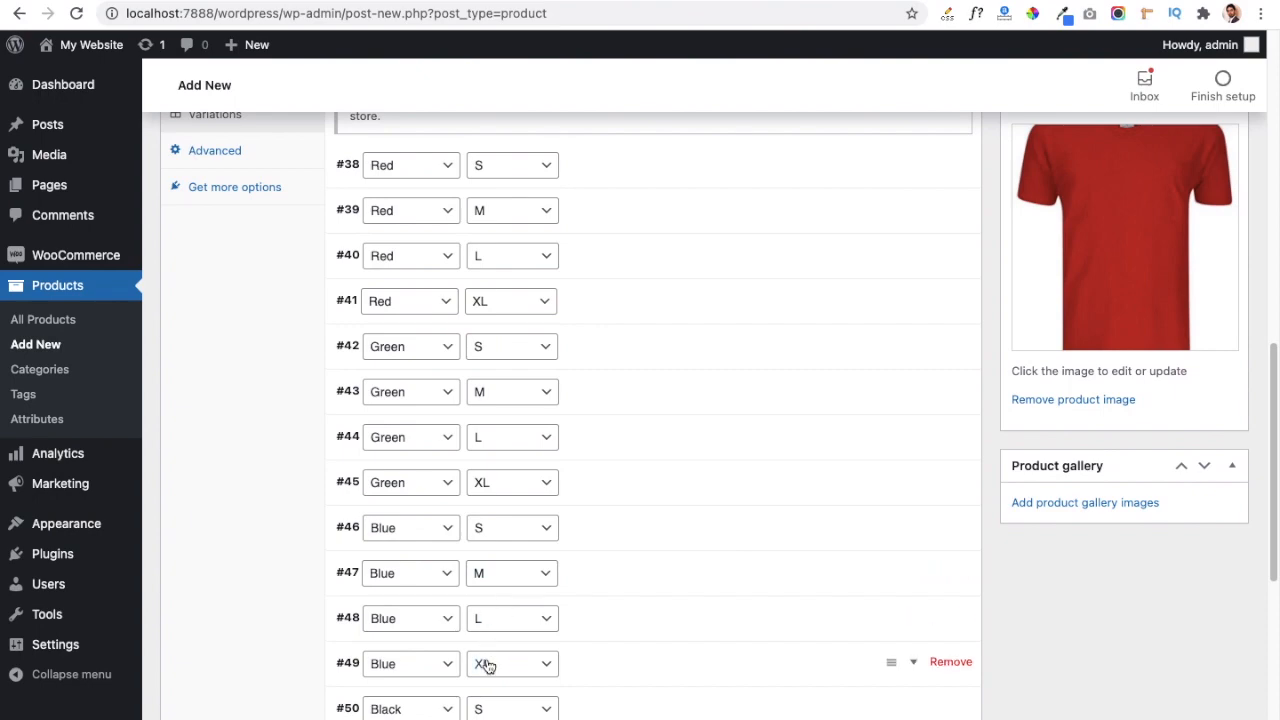
pyautogui.scroll(-1, 486, 664)
pyautogui.scroll(-3, 486, 665)
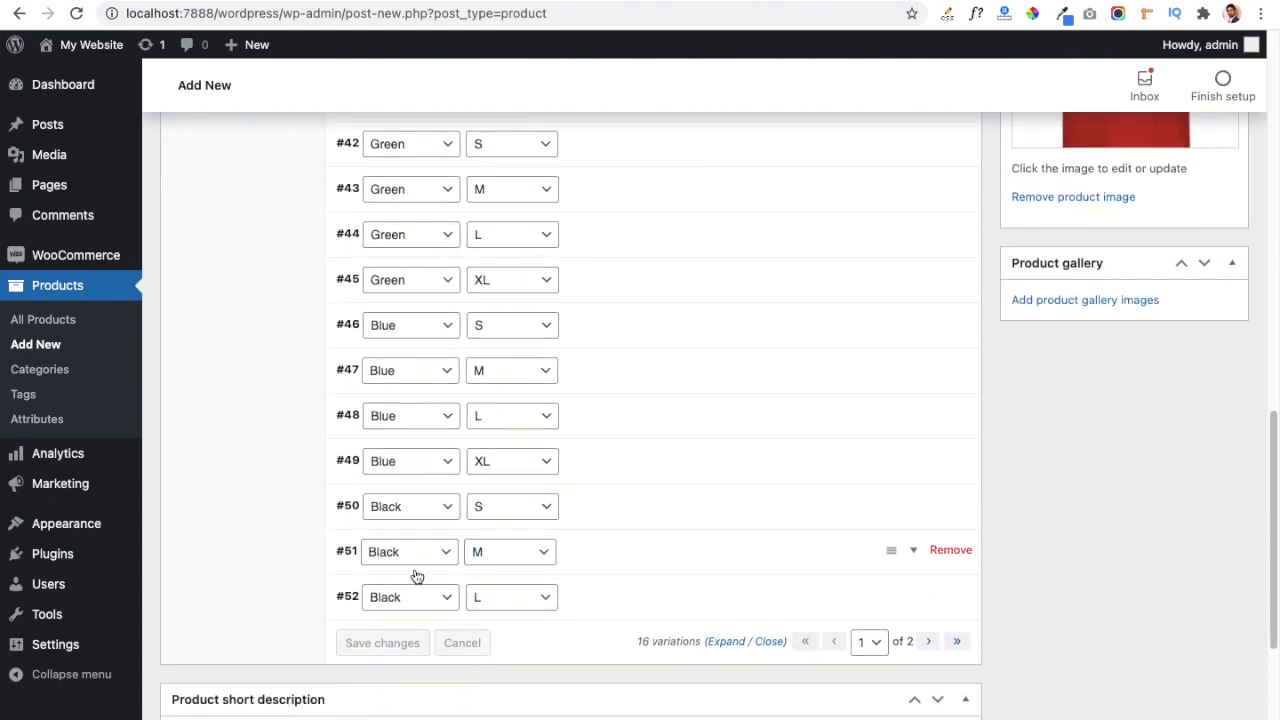
pyautogui.scroll(9, 417, 577)
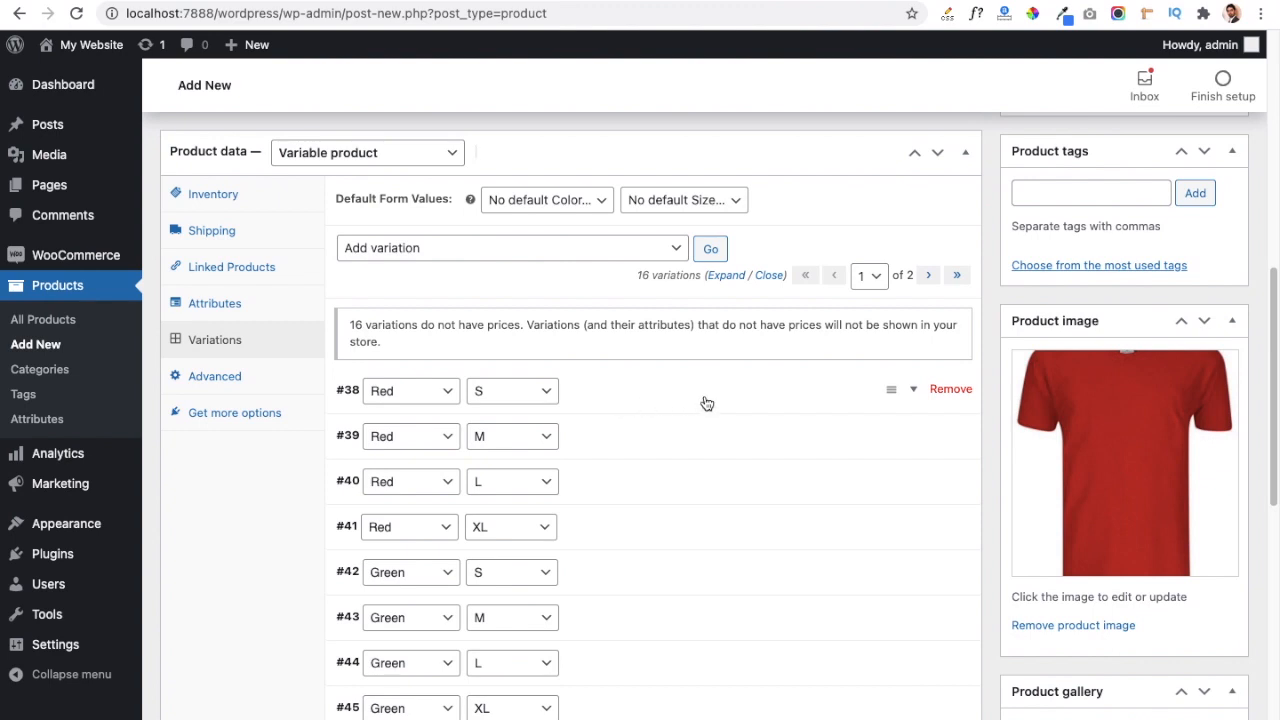
# Assign the red-tshirt image to the Red S variation and set its regular price to $10.
pyautogui.click(916, 397)
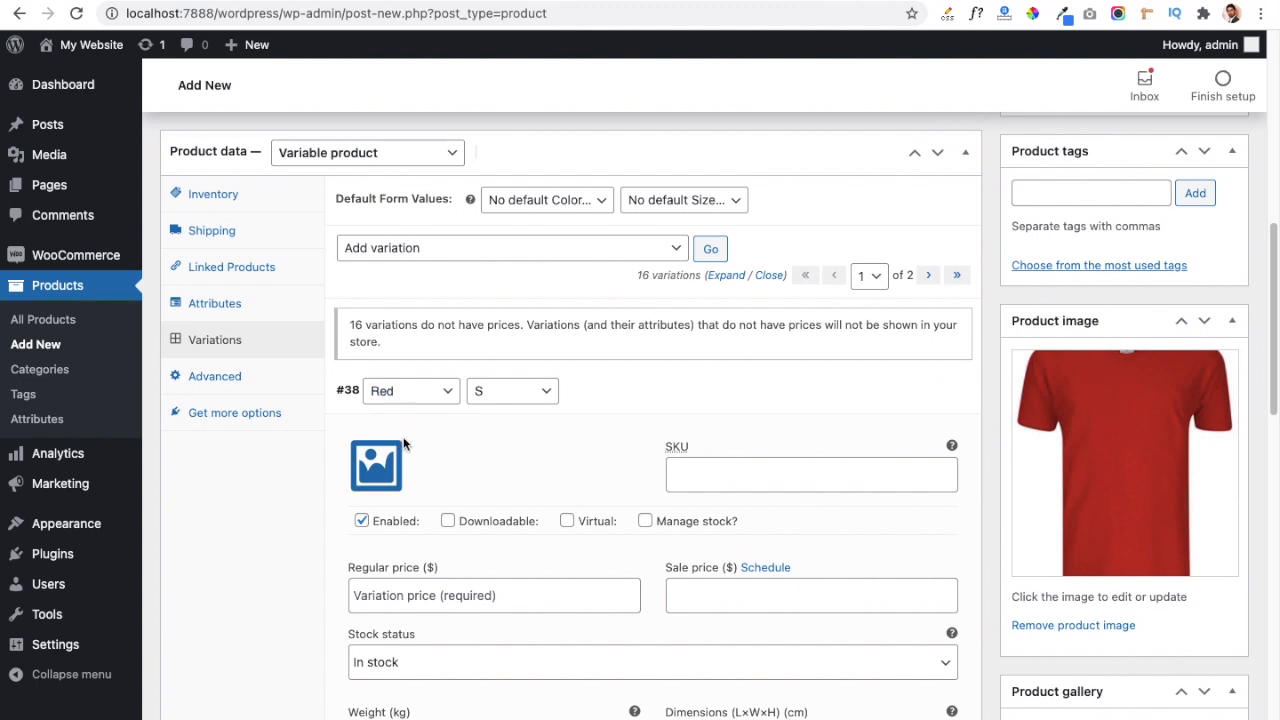
pyautogui.click(377, 465)
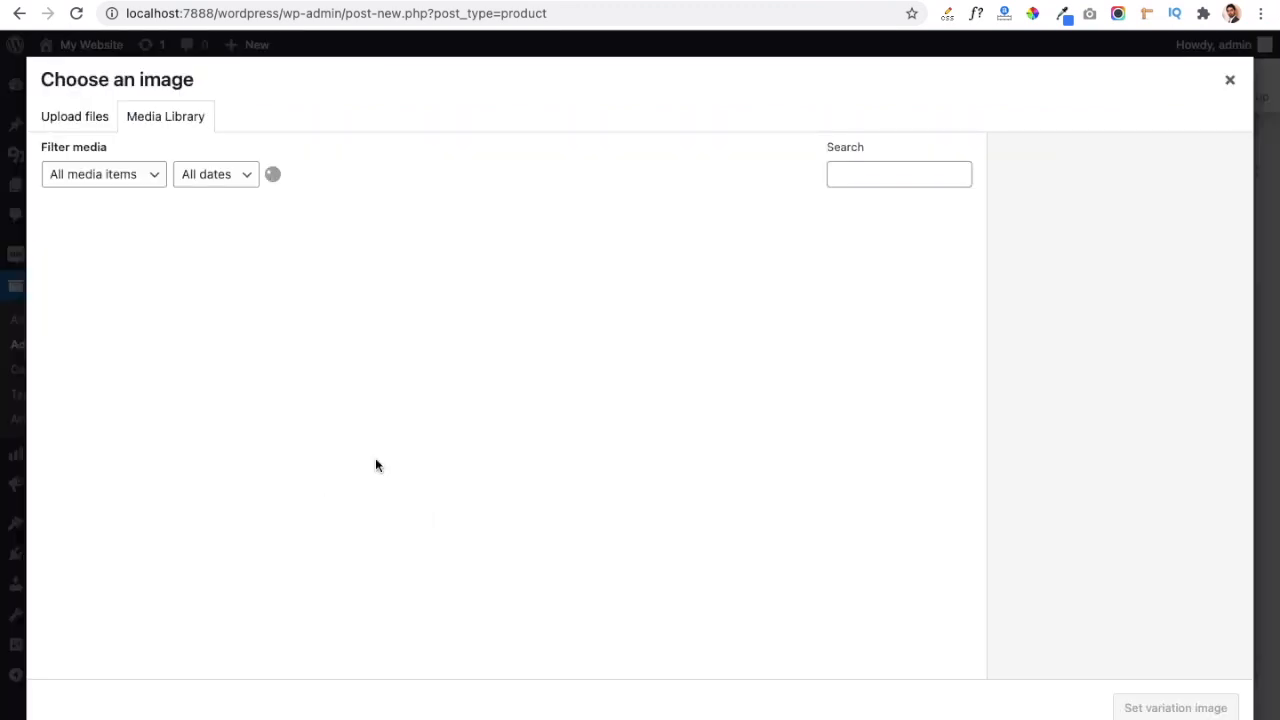
pyautogui.click(374, 280)
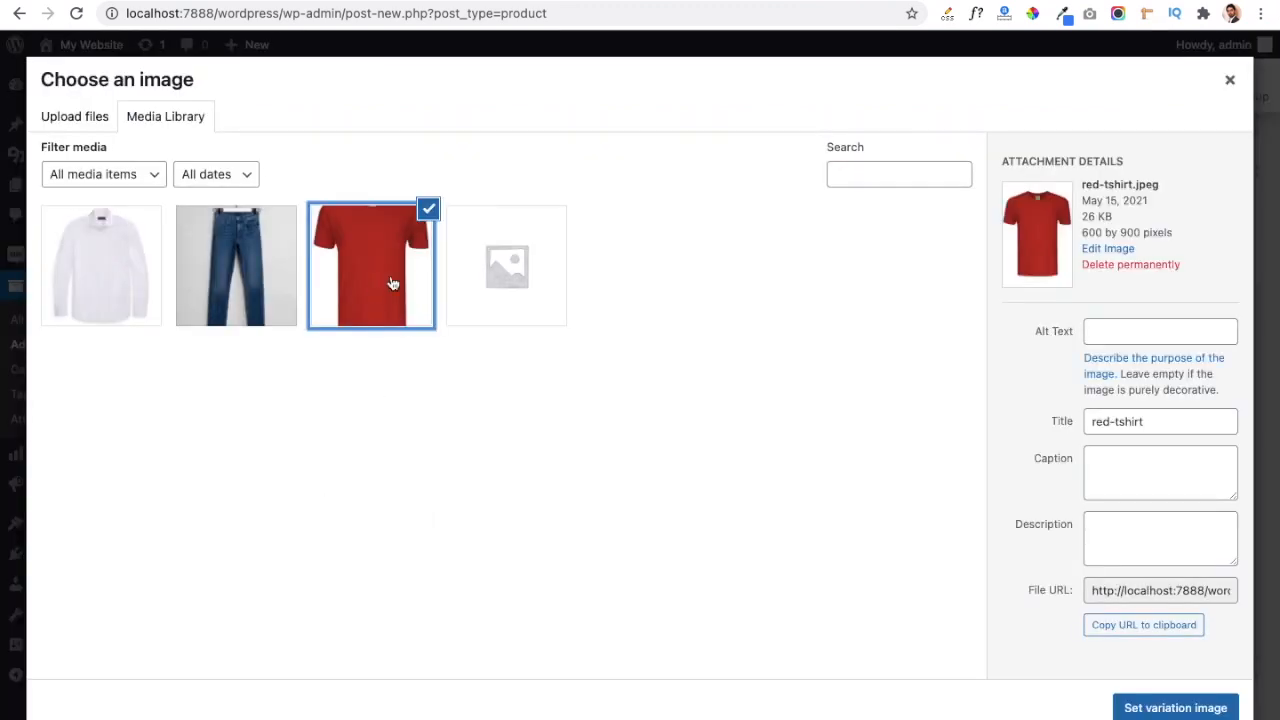
pyautogui.click(1162, 707)
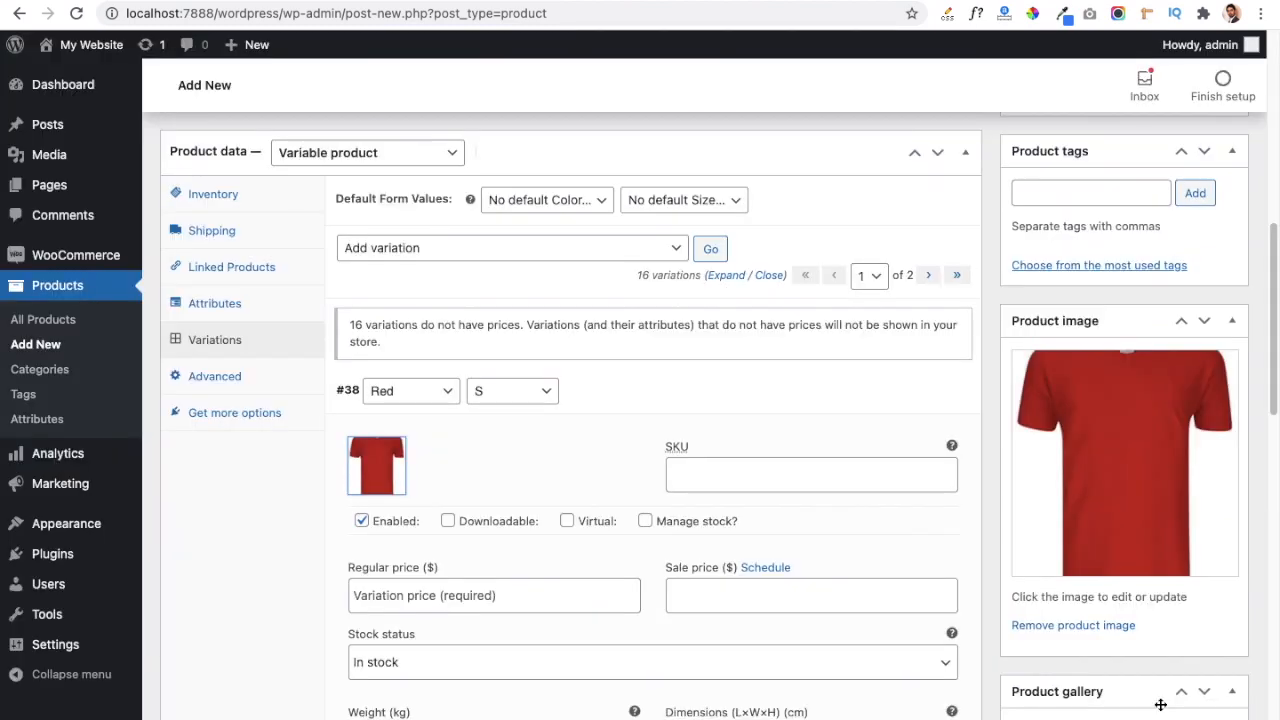
pyautogui.click(438, 603)
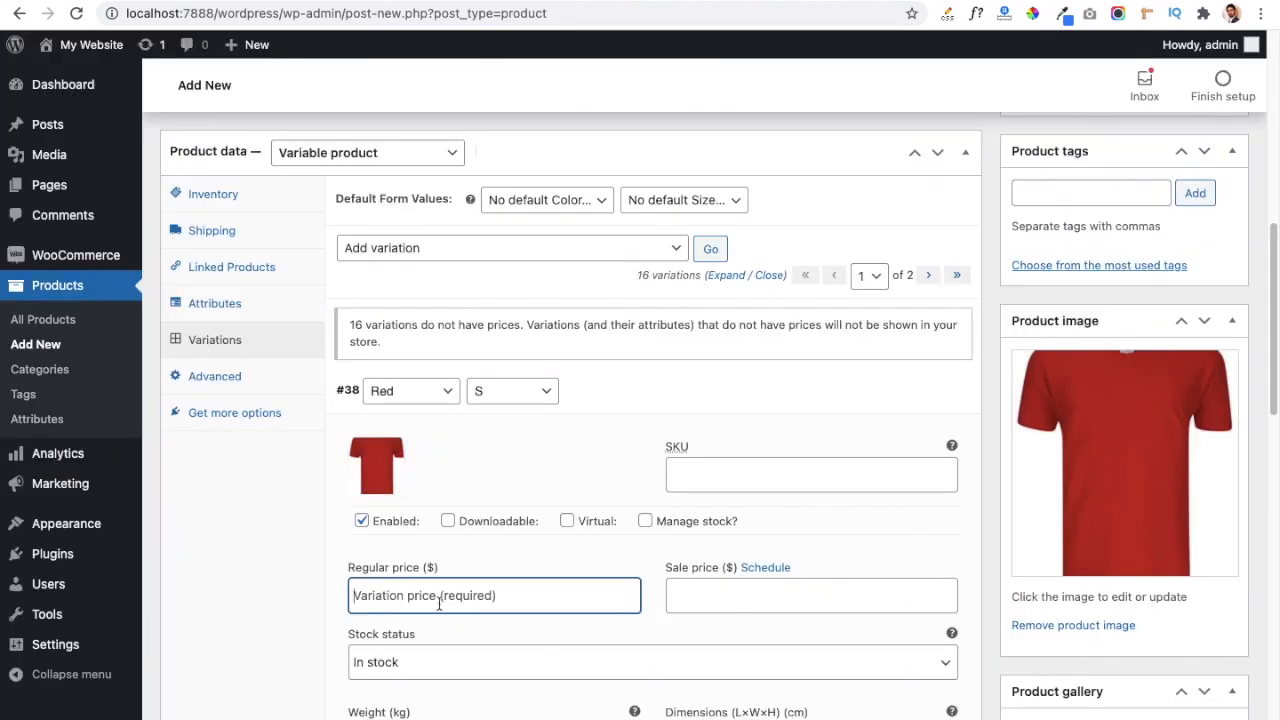
pyautogui.write('10')
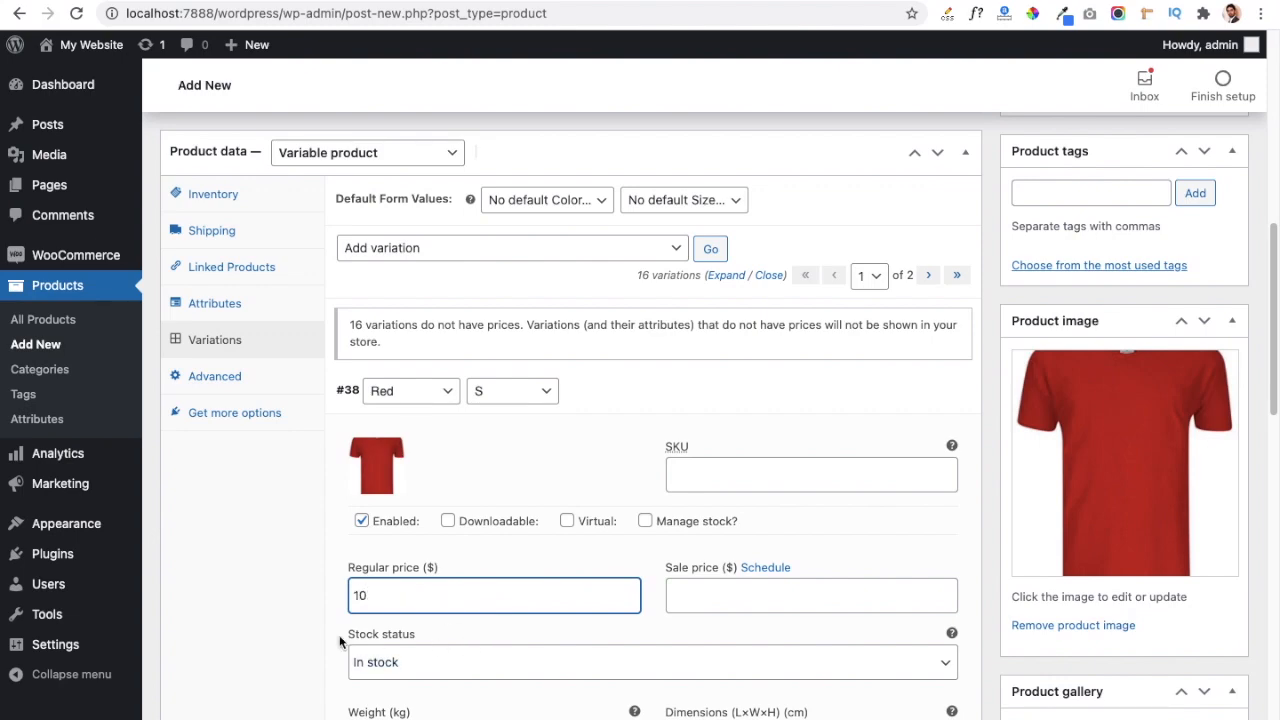
# Assign the red-tshirt image to the Red M variation and set its regular price to $10.
pyautogui.scroll(-2, 340, 640)
pyautogui.scroll(-3, 340, 640)
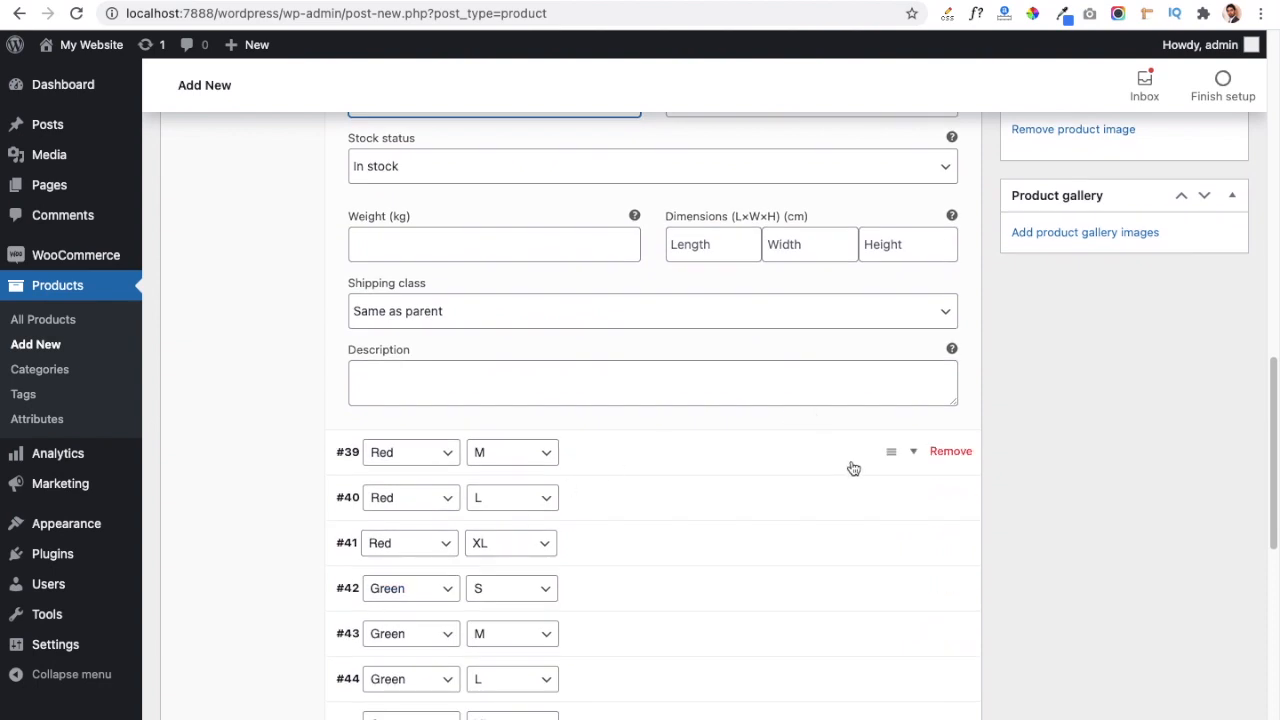
pyautogui.click(916, 455)
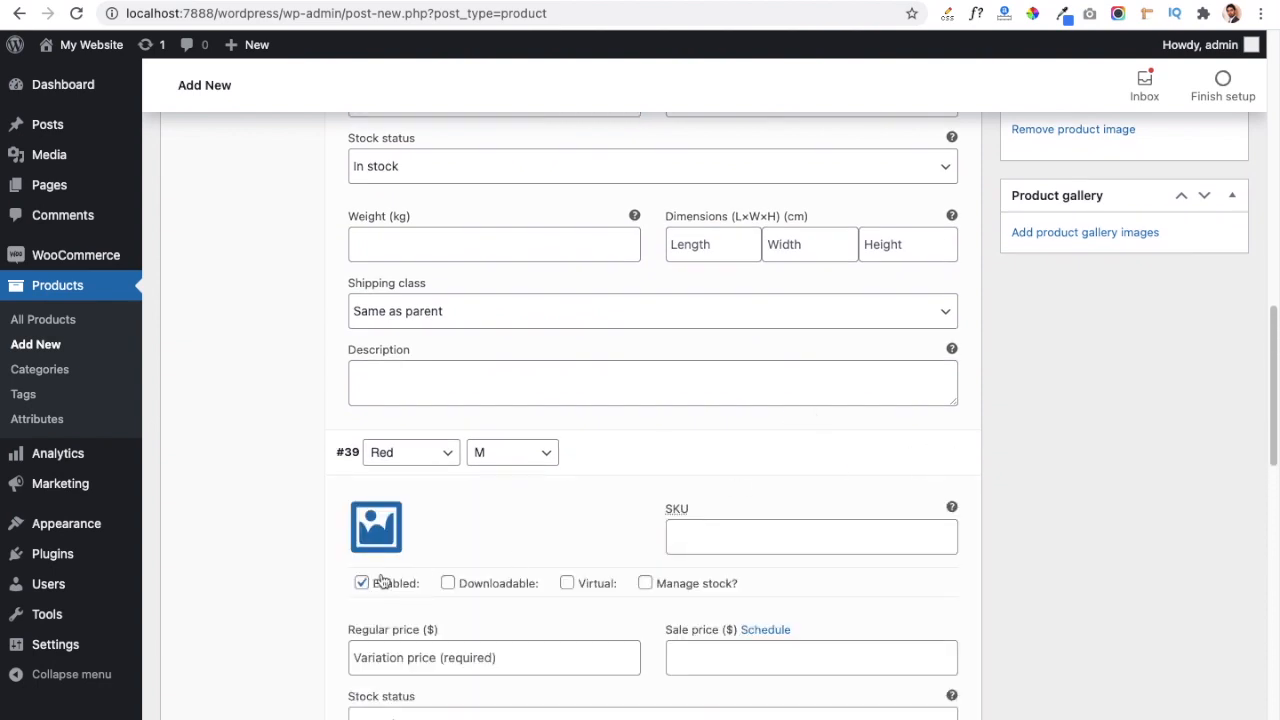
pyautogui.click(375, 527)
pyautogui.click(371, 306)
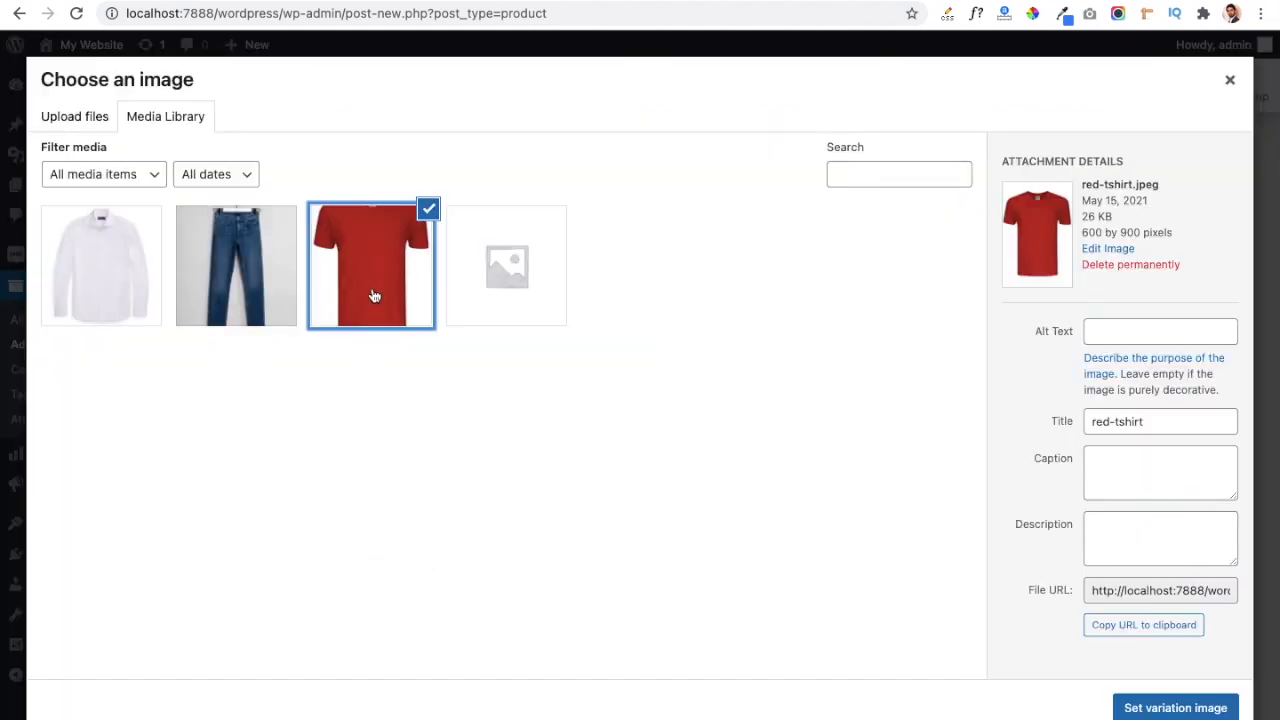
pyautogui.click(1160, 708)
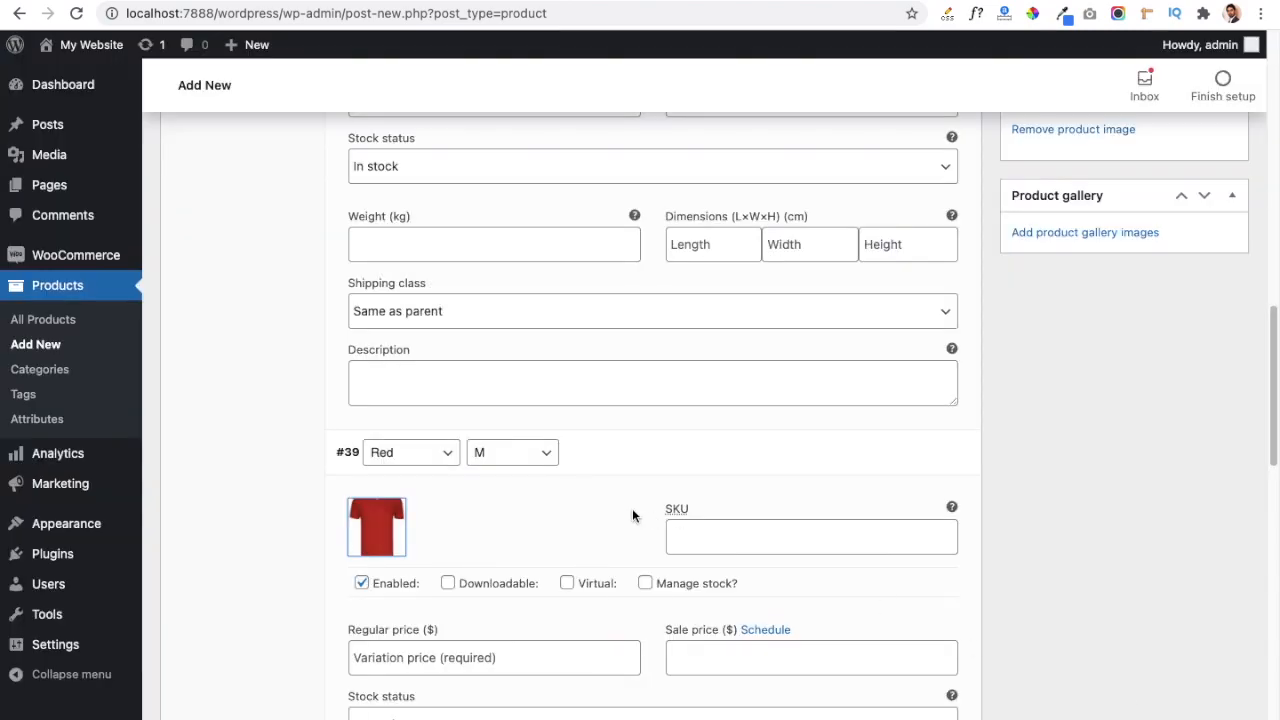
pyautogui.click(494, 658)
pyautogui.write('10')
# Fill in the following variations, giving the green ones the green T-shirt image and a regular price of $11.
pyautogui.scroll(-5, 547, 523)
pyautogui.click(886, 478)
pyautogui.scroll(-5, 640, 450)
pyautogui.click(640, 406)
pyautogui.scroll(-5, 428, 471)
pyautogui.click(374, 286)
pyautogui.click(1145, 712)
pyautogui.click(494, 220)
pyautogui.write('11')
pyautogui.click(640, 574)
pyautogui.write('11')
pyautogui.click(609, 582)
pyautogui.write('11')
# Assign matching T-shirt images to the remaining variations and set the black ones' regular price to $13.
pyautogui.click(640, 408)
pyautogui.doubleClick(275, 101)
pyautogui.click(834, 318)
pyautogui.click(374, 391)
pyautogui.click(154, 308)
pyautogui.click(1174, 706)
pyautogui.click(391, 451)
pyautogui.click(627, 394)
pyautogui.doubleClick(278, 81)
pyautogui.click(1174, 706)
pyautogui.click(391, 494)
pyautogui.write('13')
# Set the Black L variation's regular price to $13 and save the variation changes.
pyautogui.click(389, 351)
pyautogui.click(394, 383)
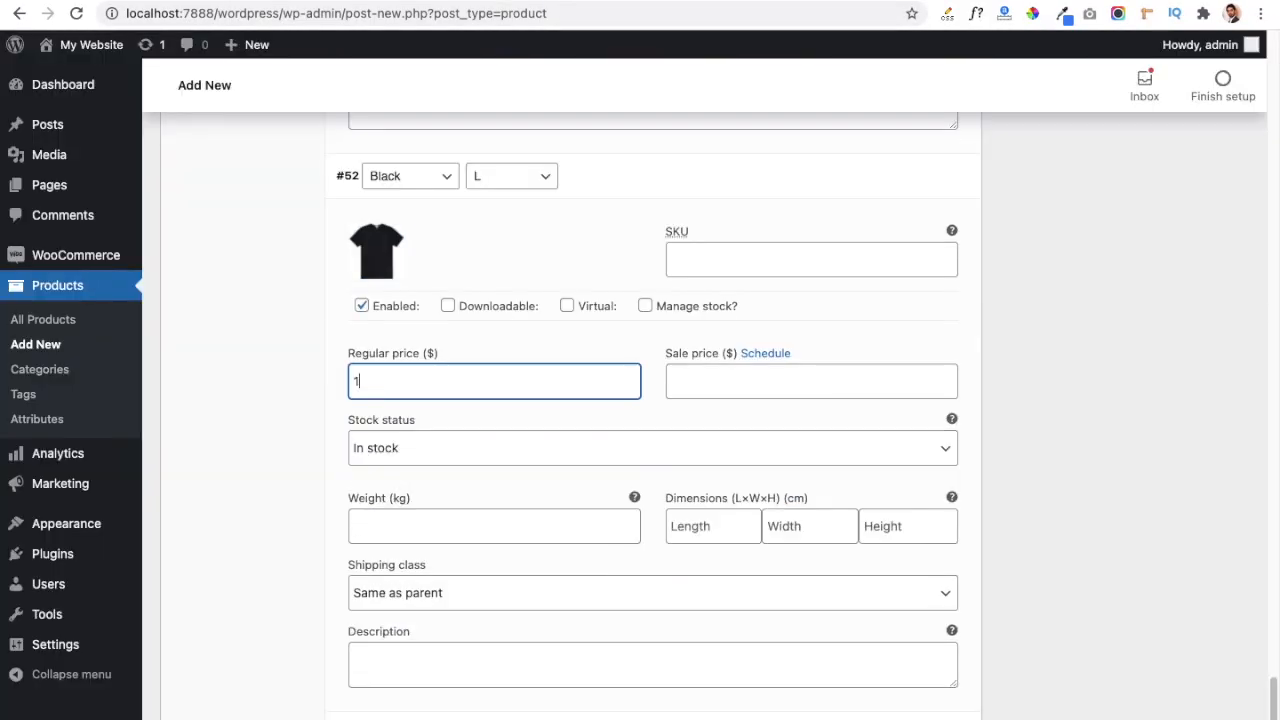
pyautogui.write('13')
pyautogui.scroll(-2, 668, 488)
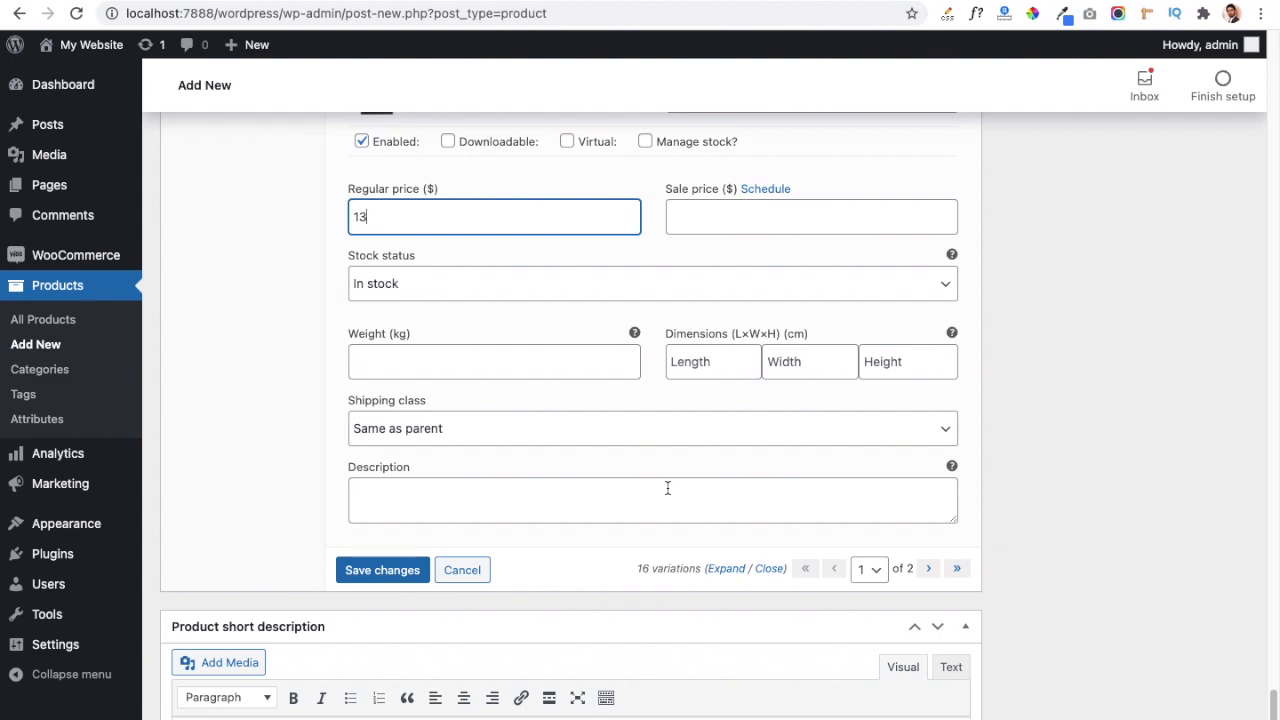
pyautogui.click(391, 581)
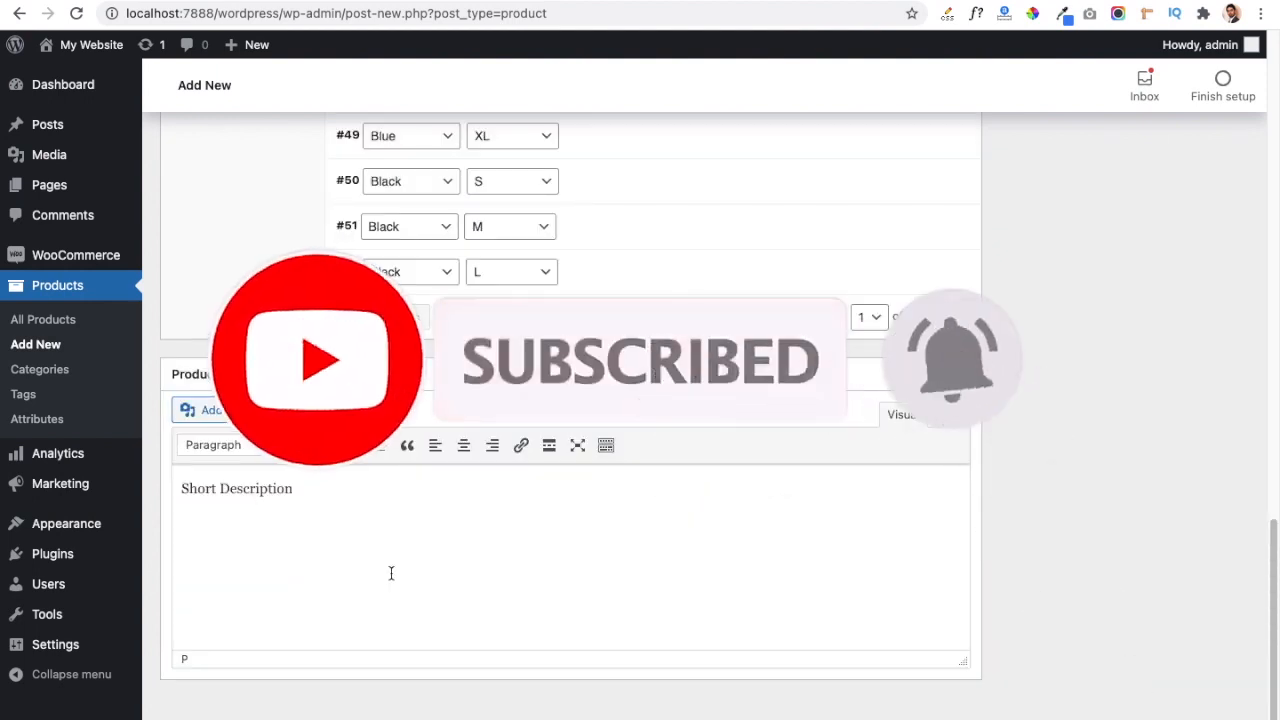
# Publish the Round Neck Tshirt product.
pyautogui.scroll(10, 391, 573)
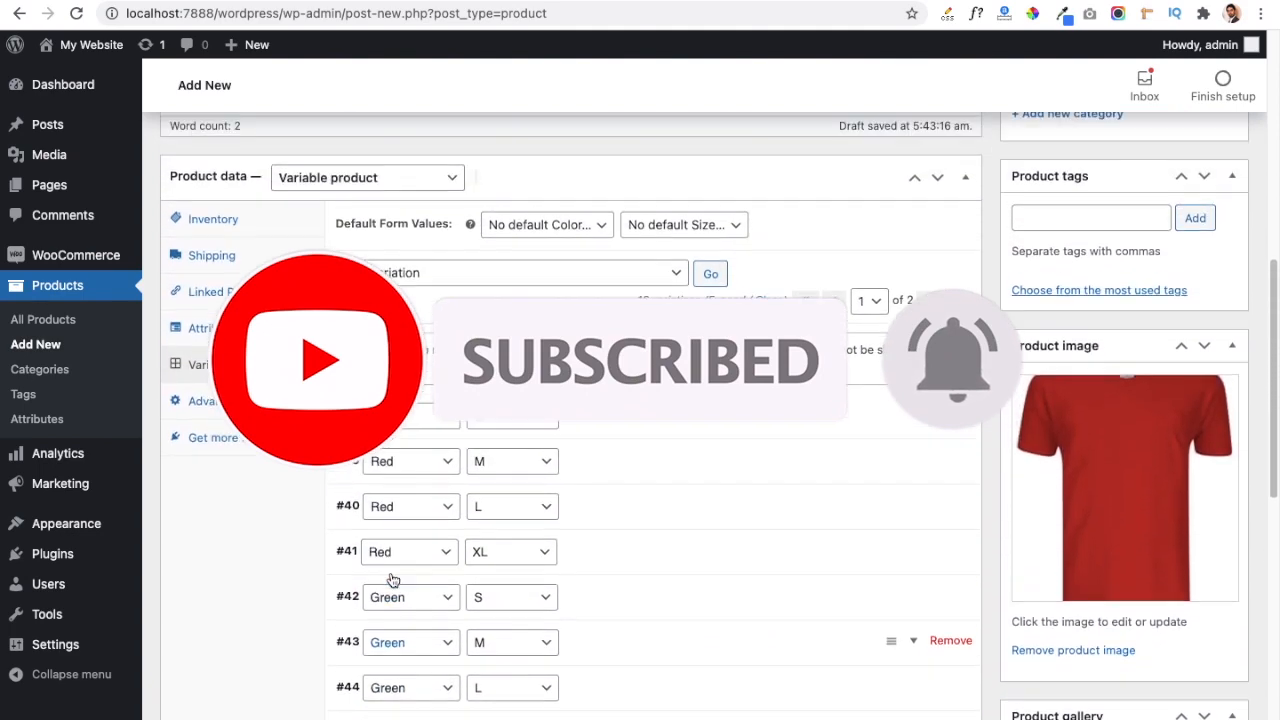
pyautogui.scroll(6, 393, 580)
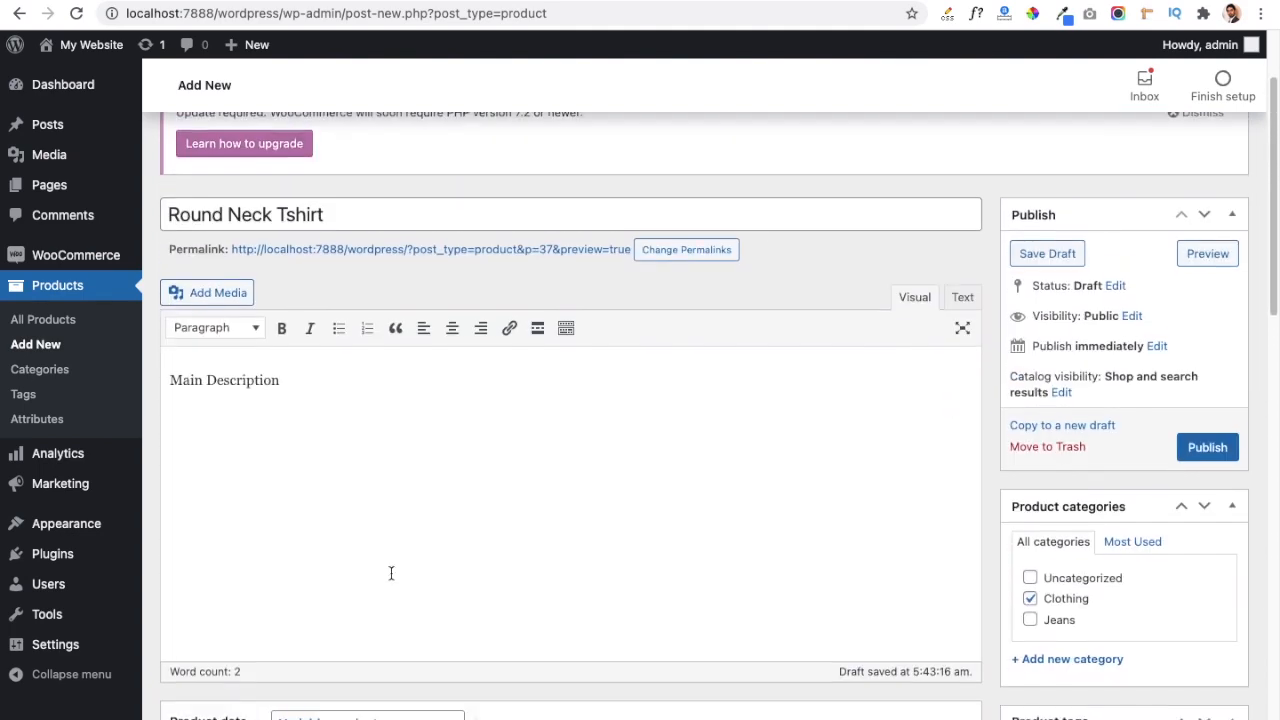
pyautogui.scroll(1, 391, 573)
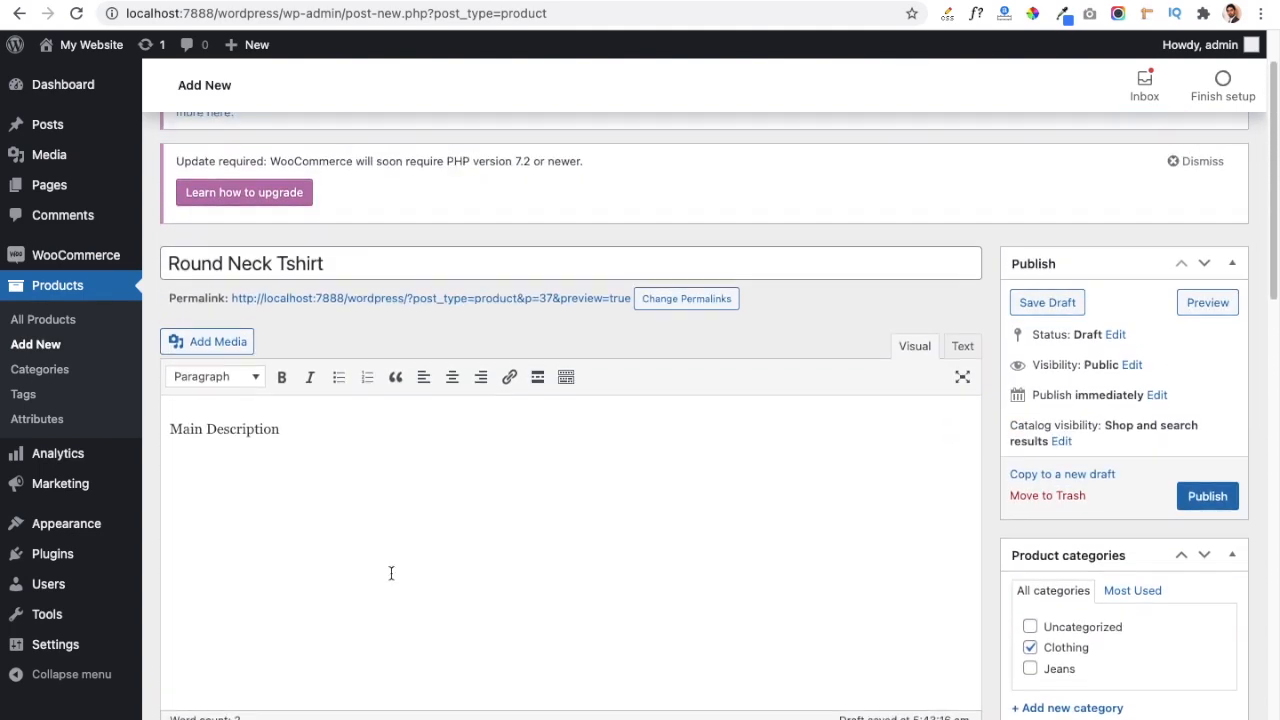
pyautogui.click(1196, 503)
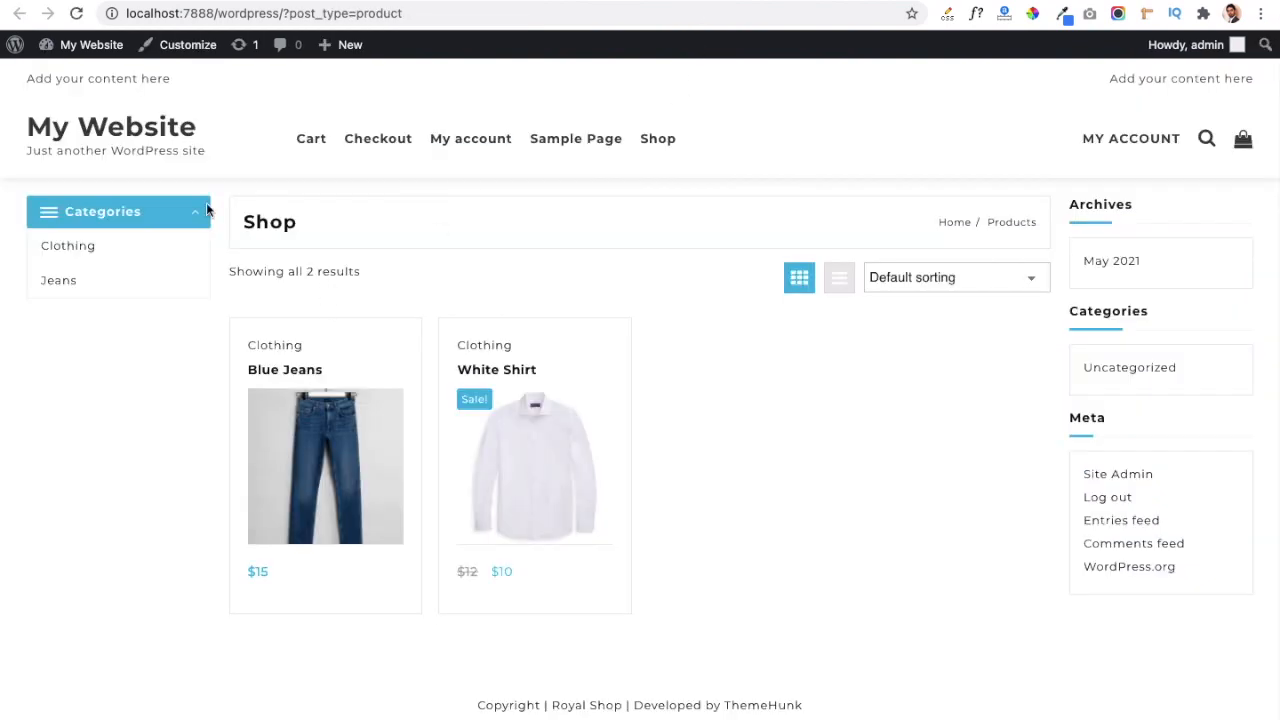
# Reload the storefront's Shop page and open the Round Neck Tshirt product page.
pyautogui.click(76, 14)
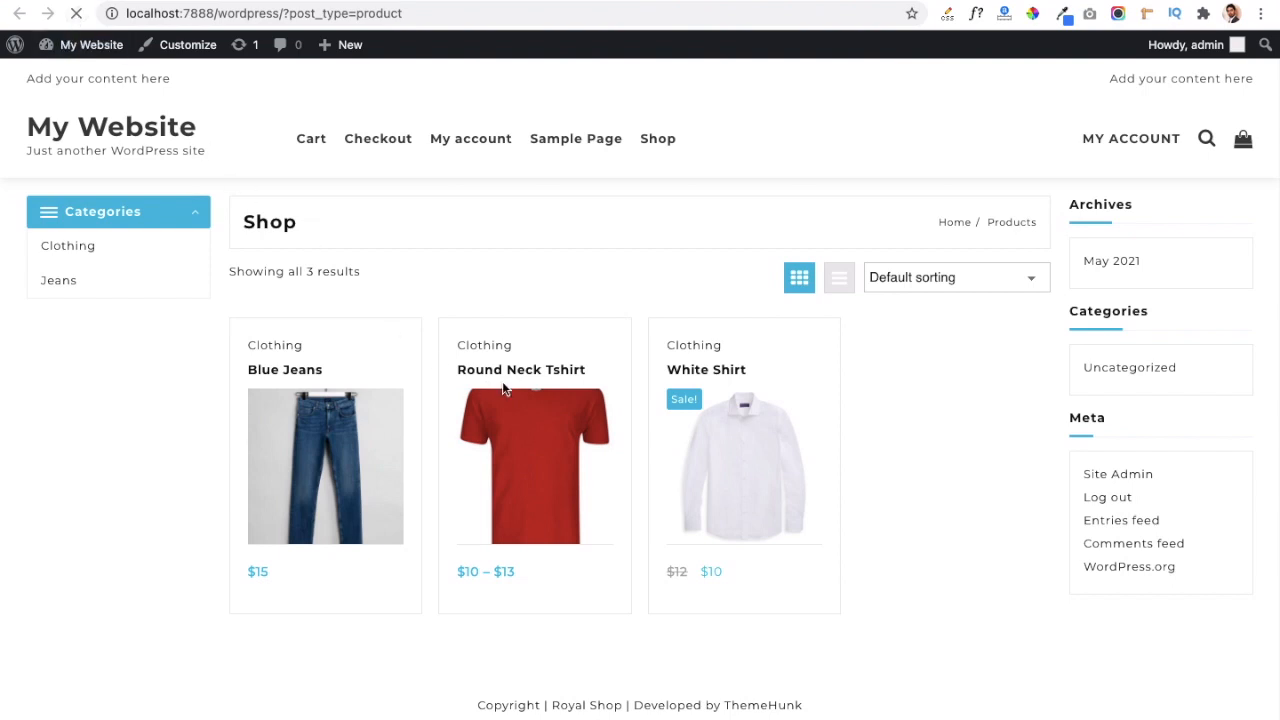
pyautogui.moveTo(587, 420)
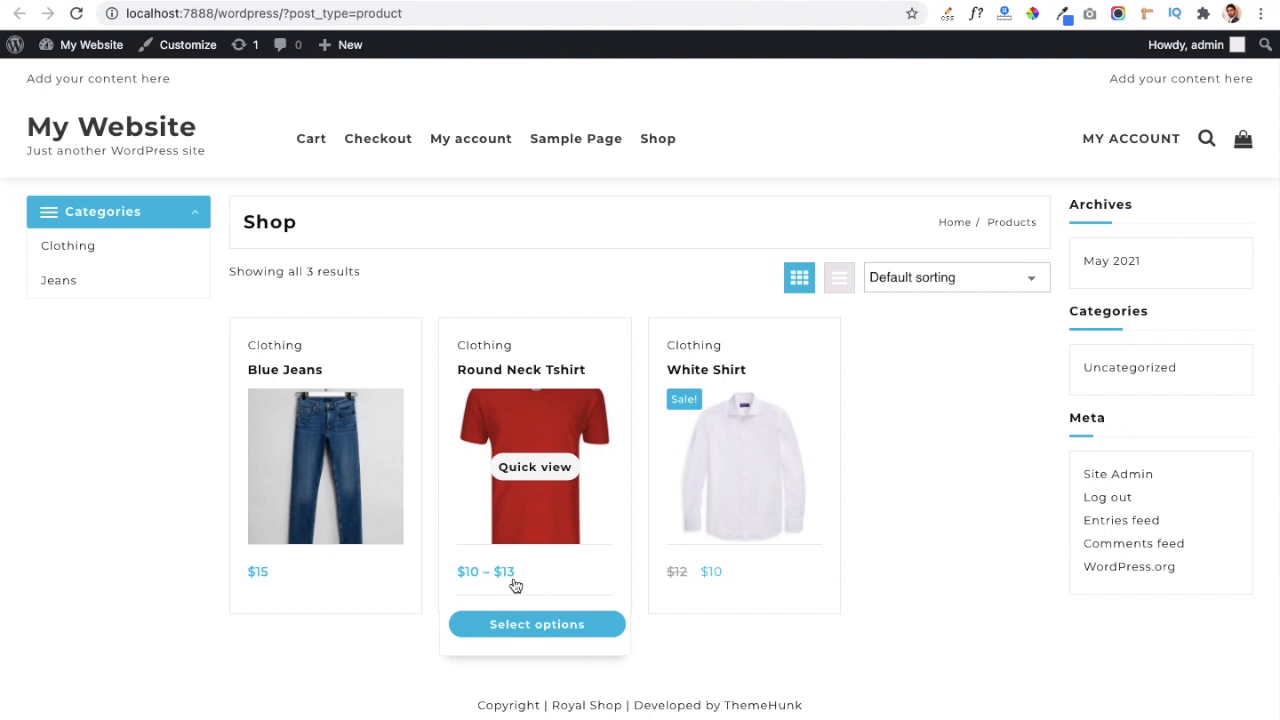
pyautogui.click(489, 380)
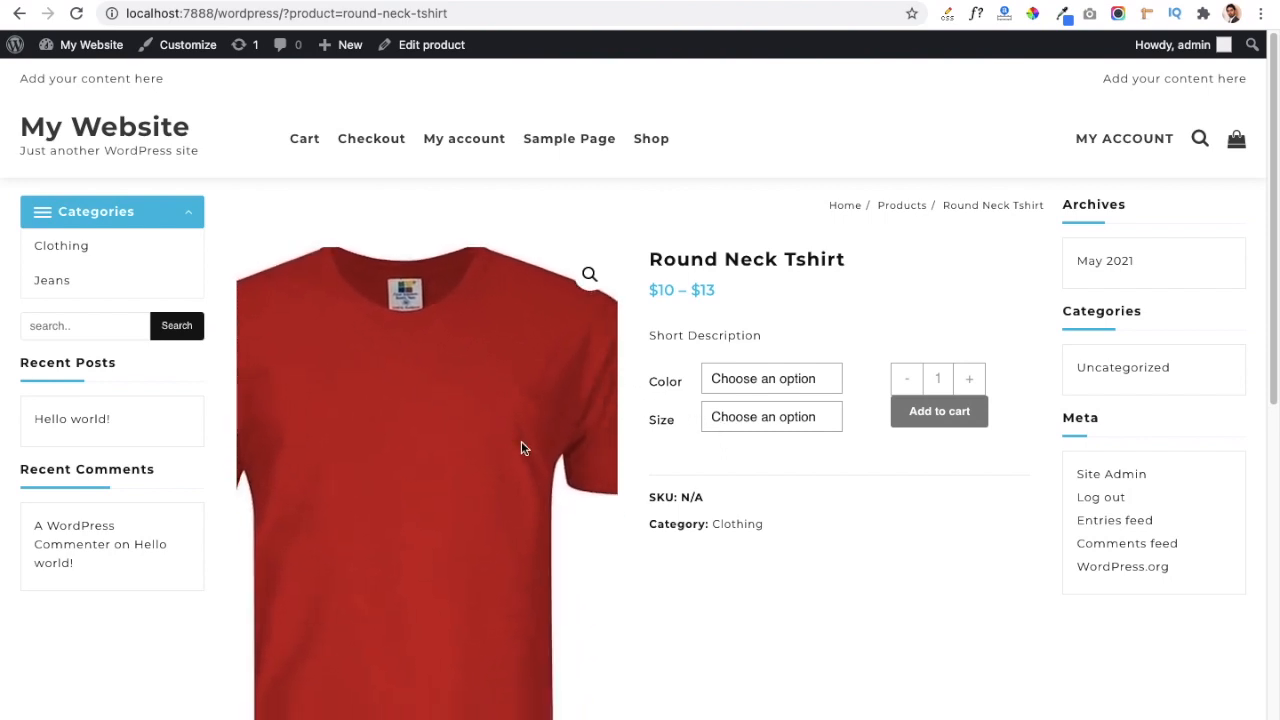
# Choose the color Green and size M to check that variation's image and price.
pyautogui.click(731, 381)
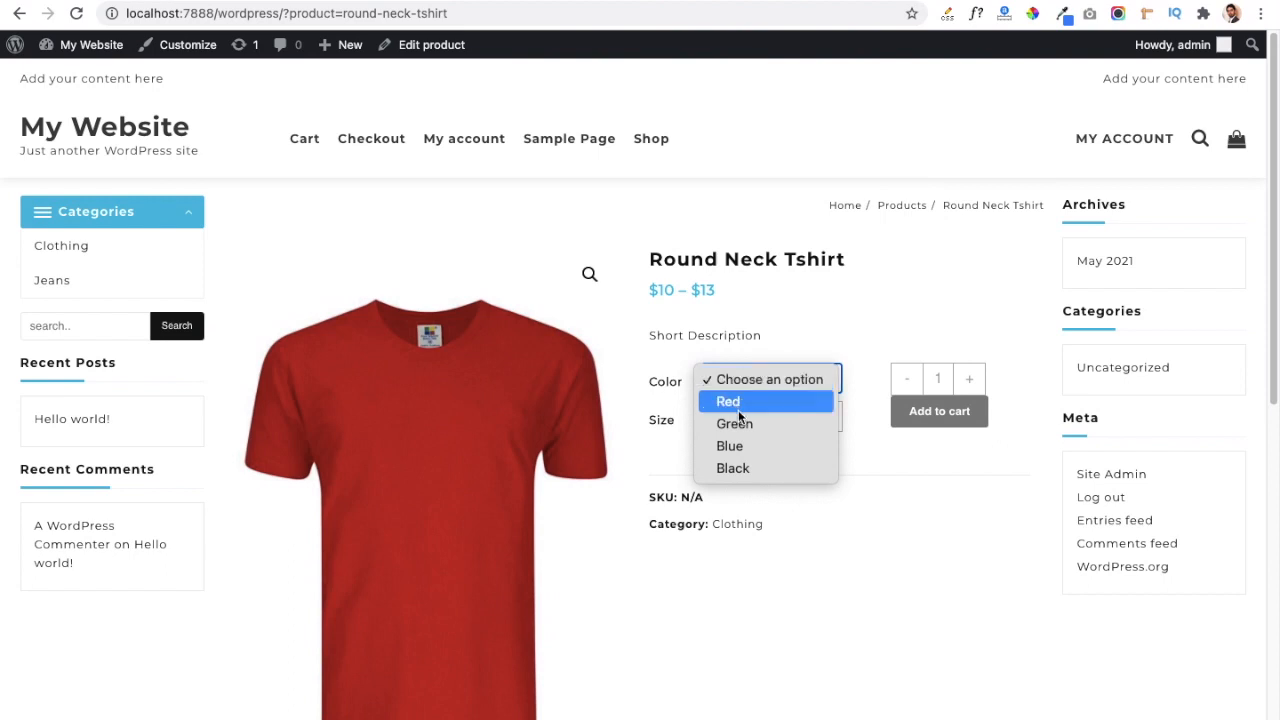
pyautogui.click(734, 423)
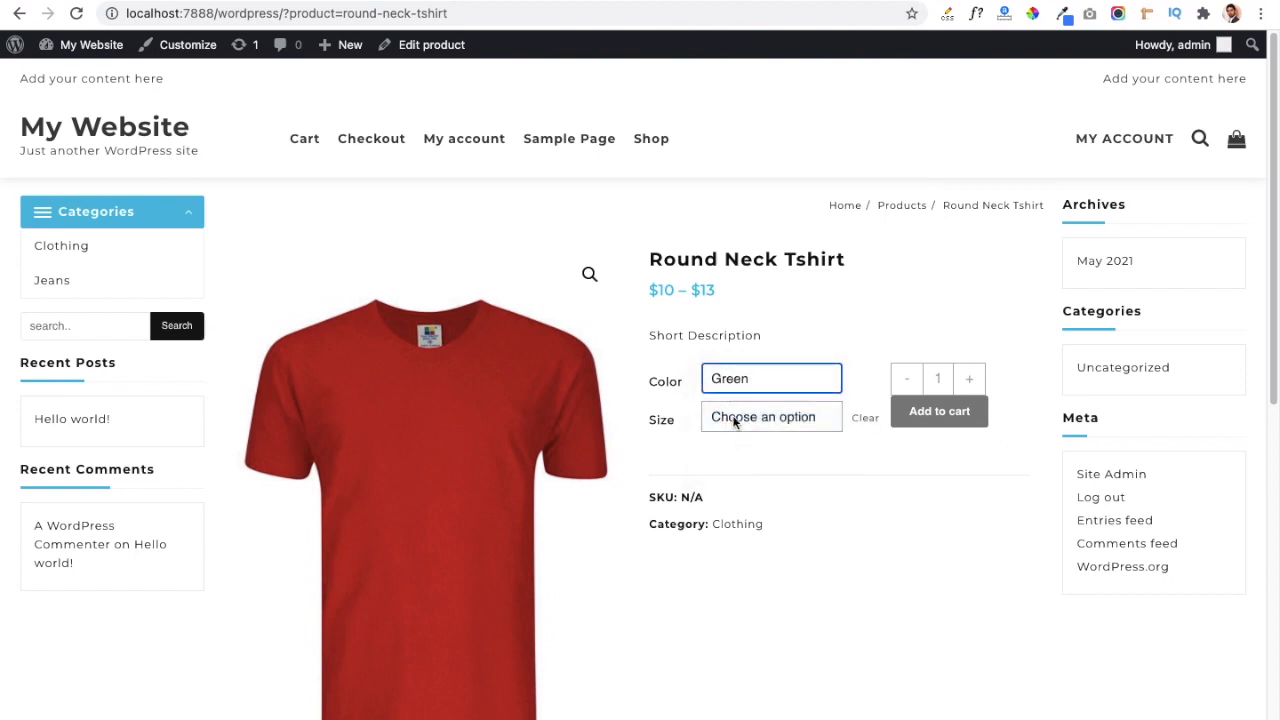
pyautogui.click(734, 419)
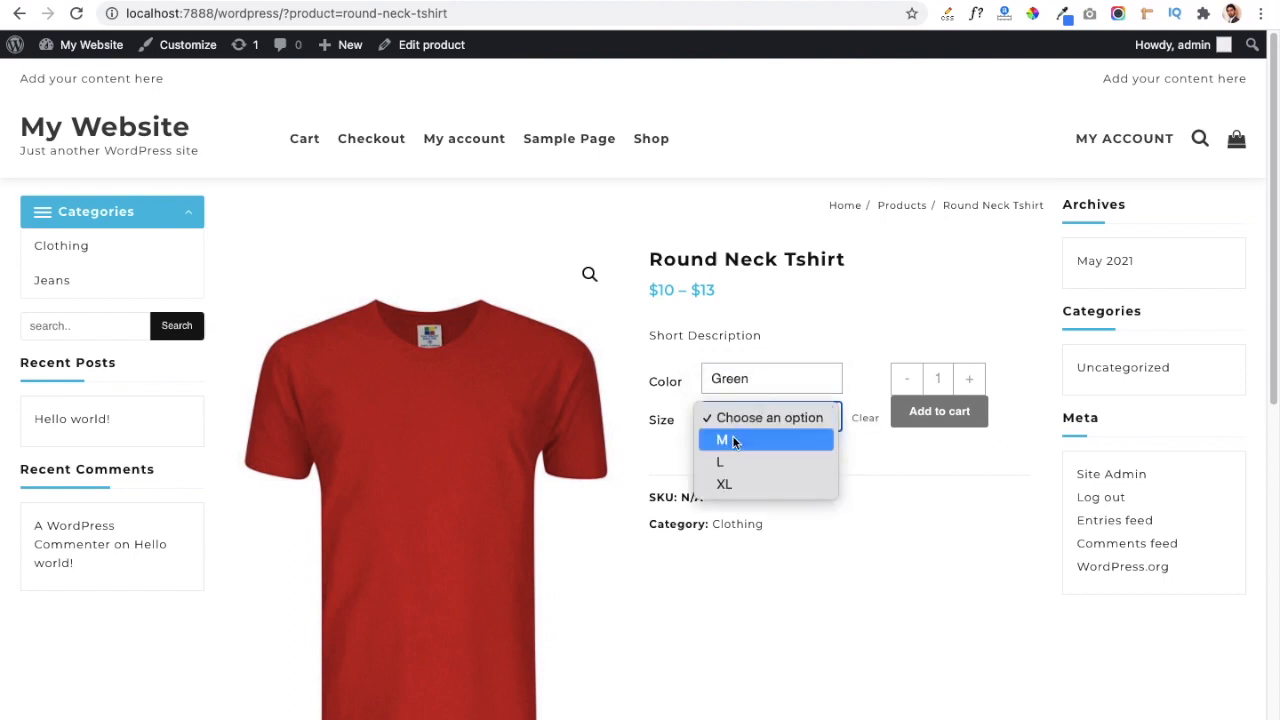
pyautogui.click(733, 440)
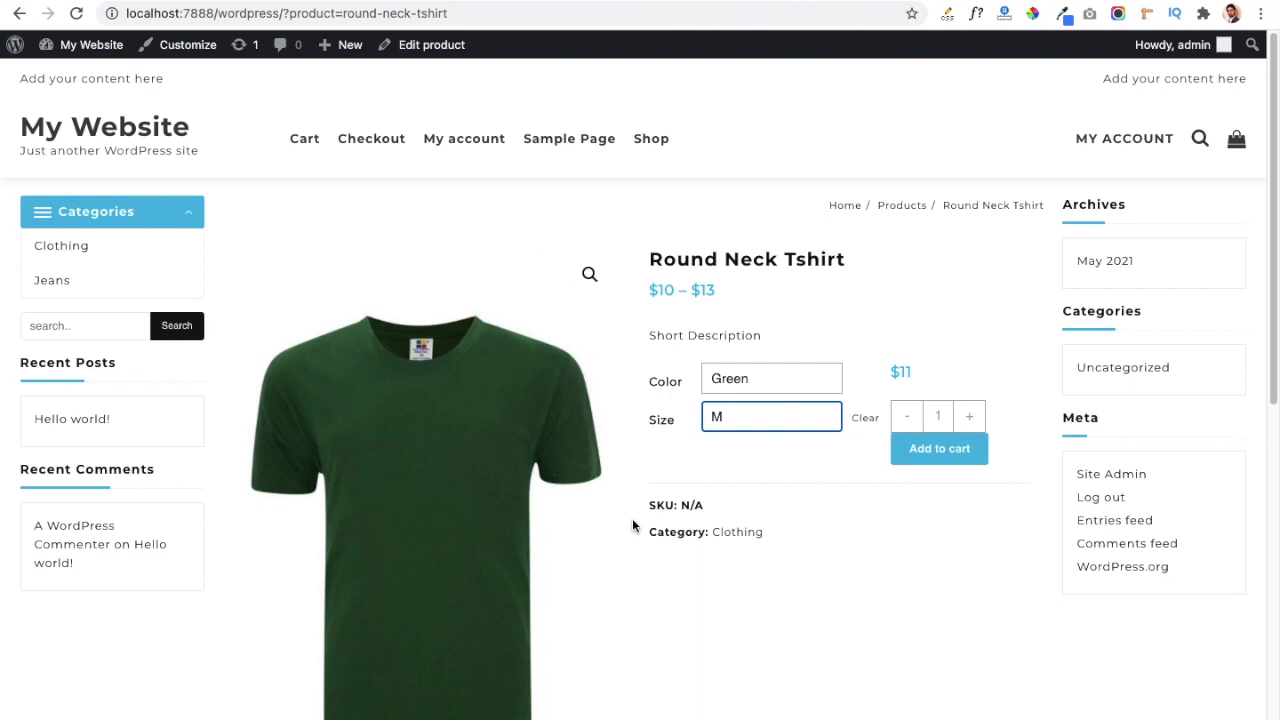
# Check the short description, main description and related products on the T-shirt's product page.
pyautogui.moveTo(647, 336); pyautogui.dragTo(762, 336)
pyautogui.scroll(-5, 673, 492)
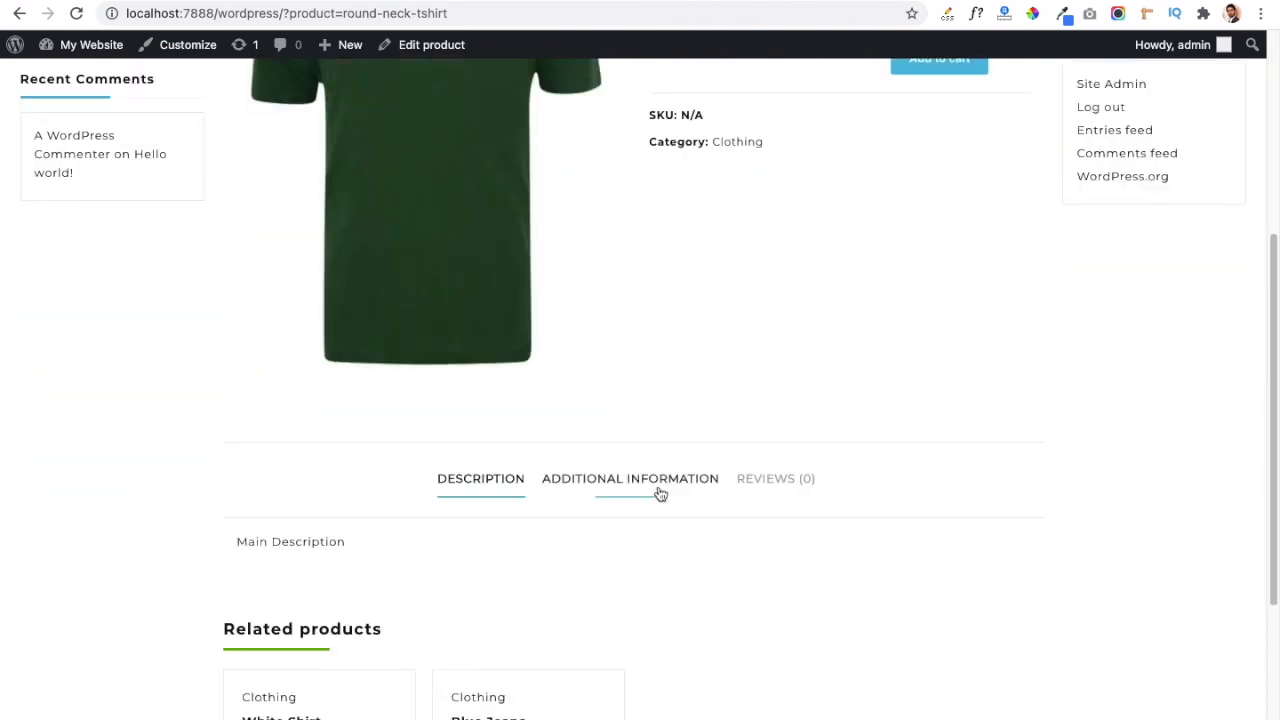
pyautogui.click(240, 381)
pyautogui.moveTo(240, 381); pyautogui.dragTo(352, 387)
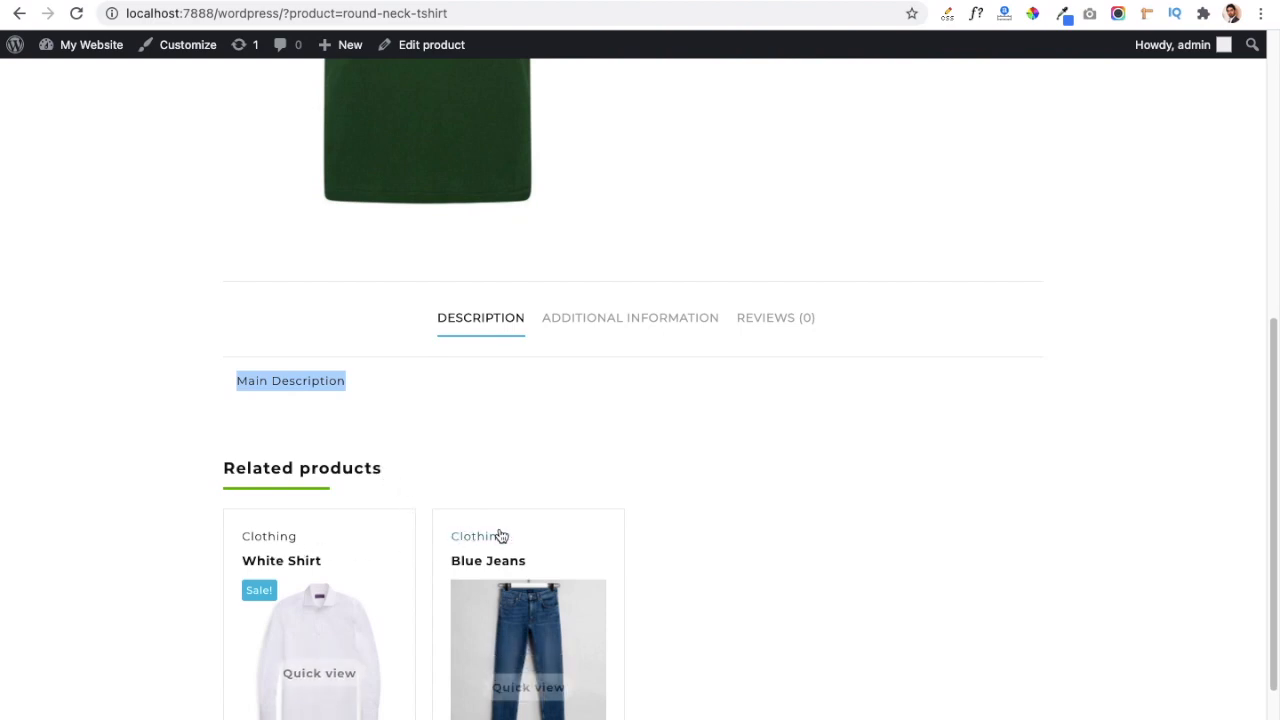
pyautogui.scroll(10, 602, 425)
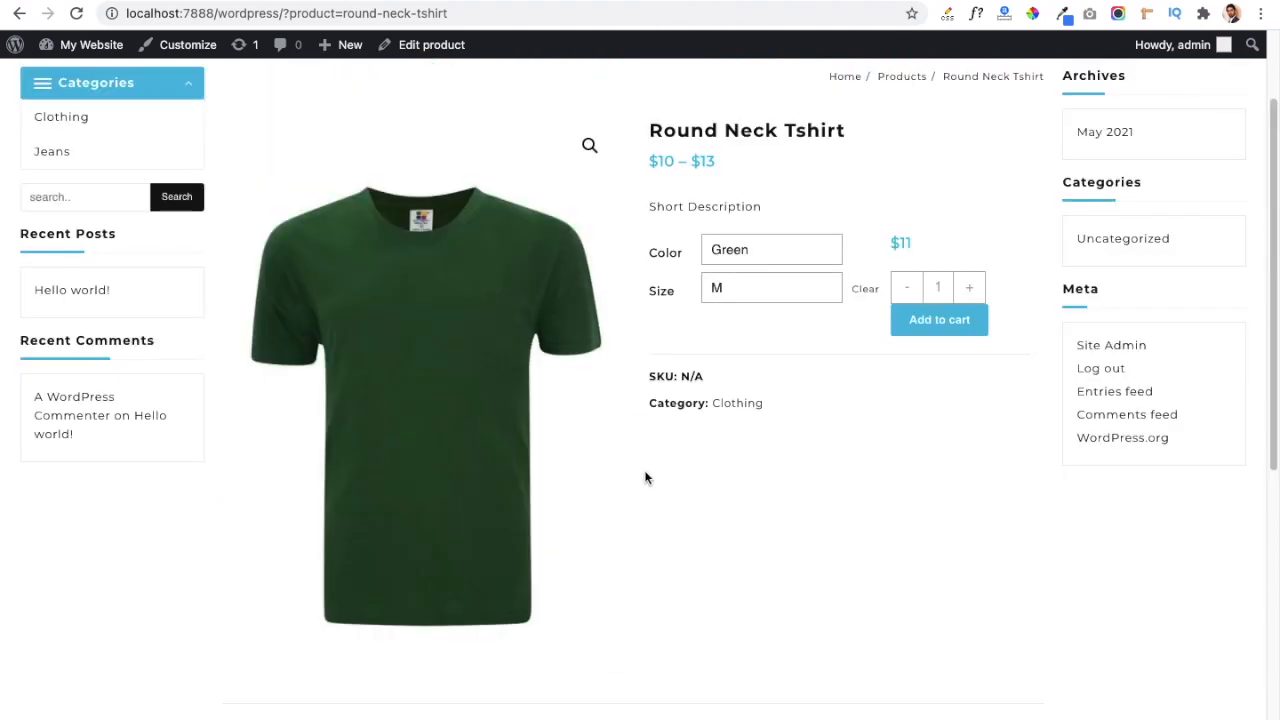
pyautogui.scroll(-1, 646, 477)
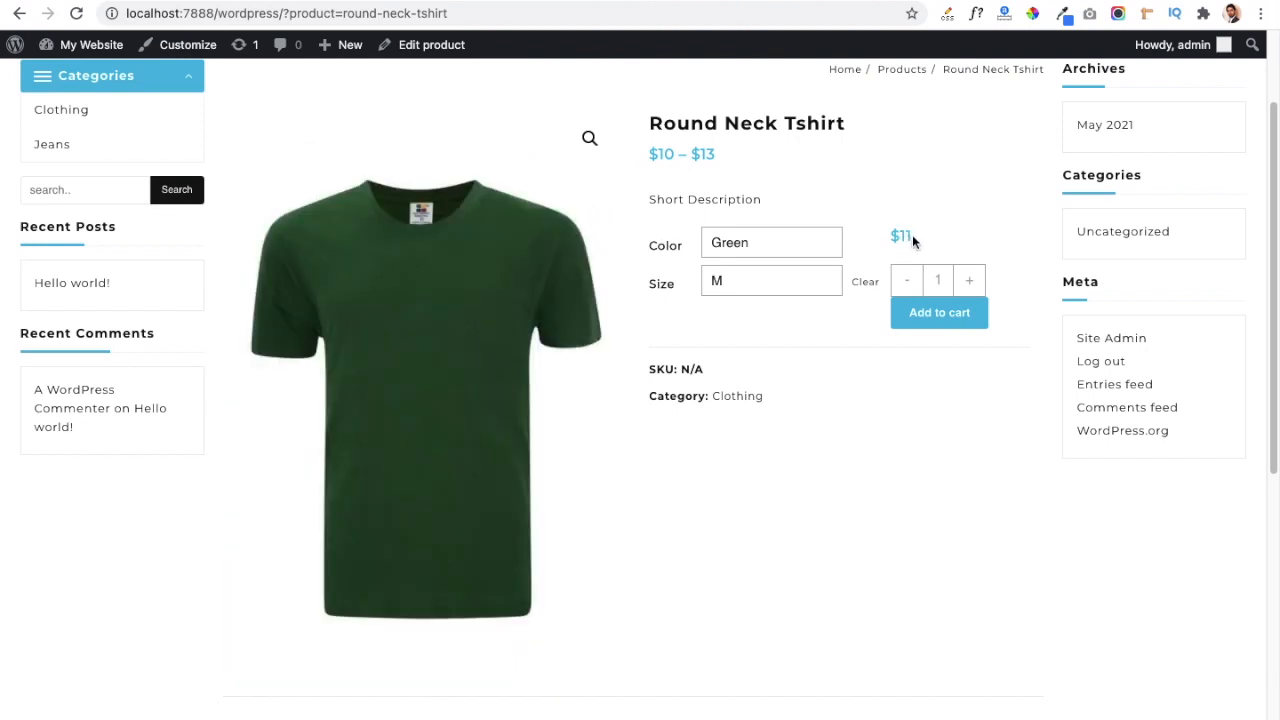
# Switch the color to Black and to Red to compare the image and price of each variation.
pyautogui.click(794, 245)
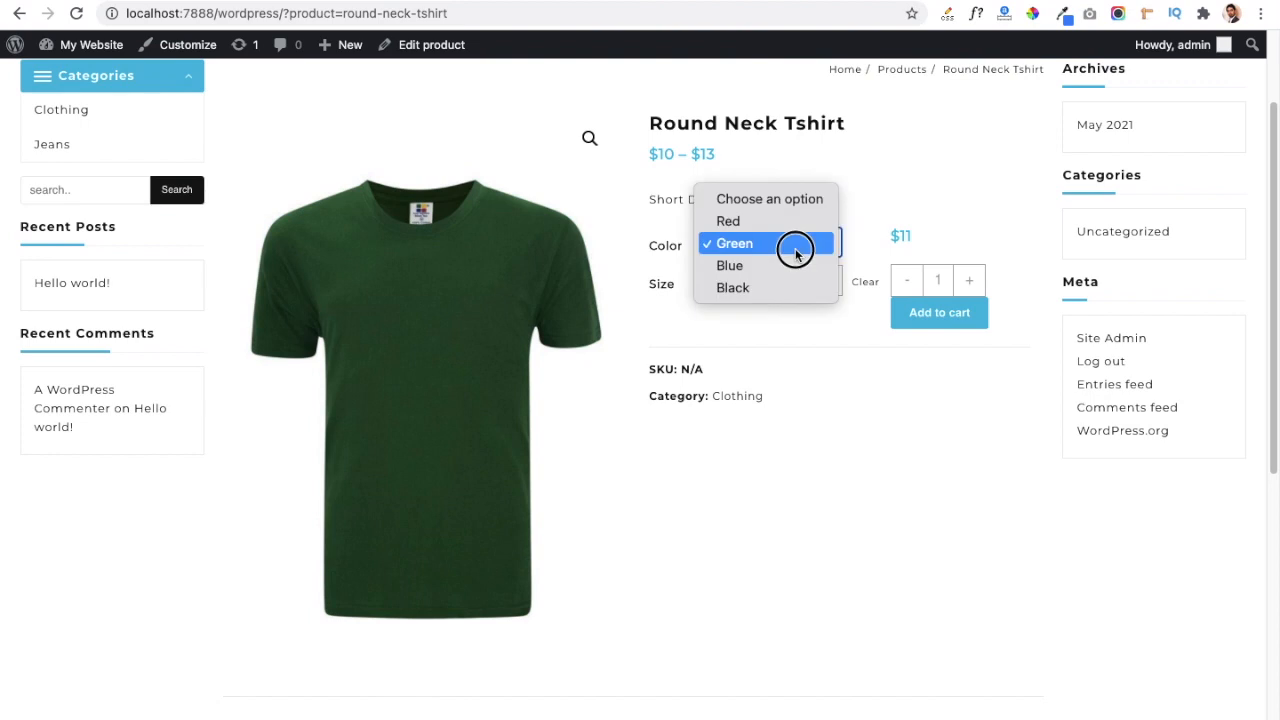
pyautogui.click(736, 292)
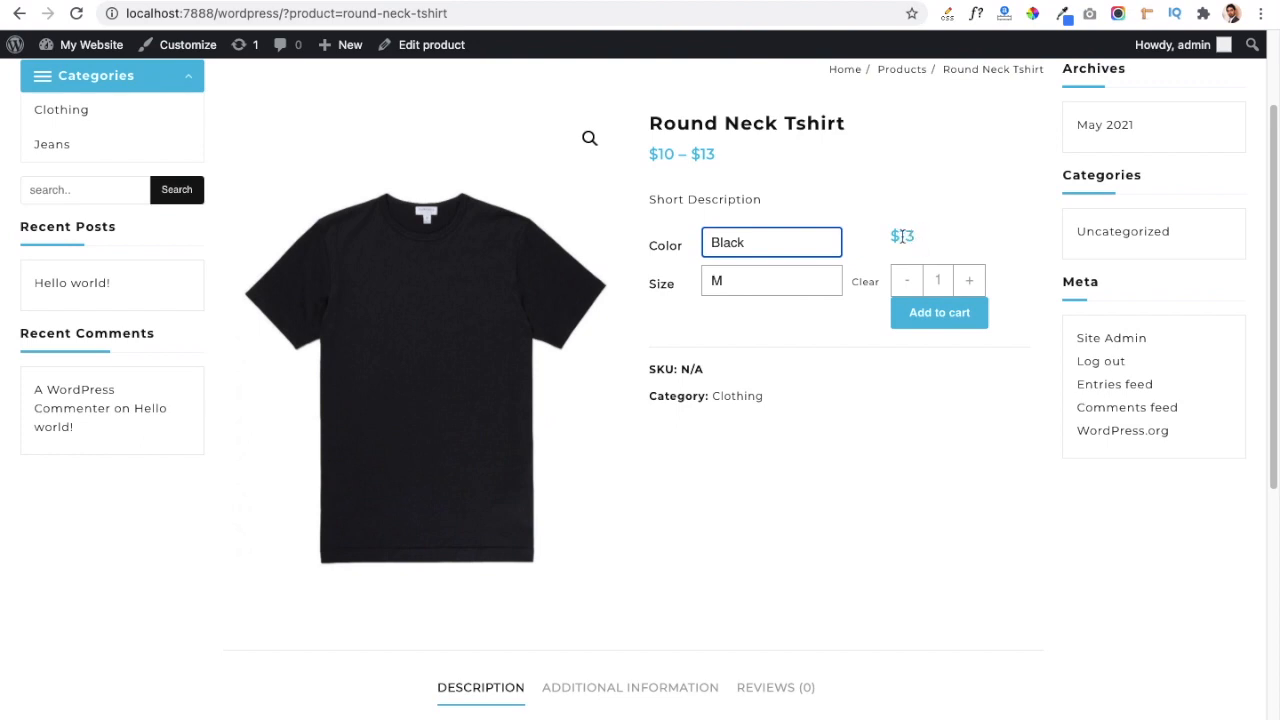
pyautogui.click(772, 243)
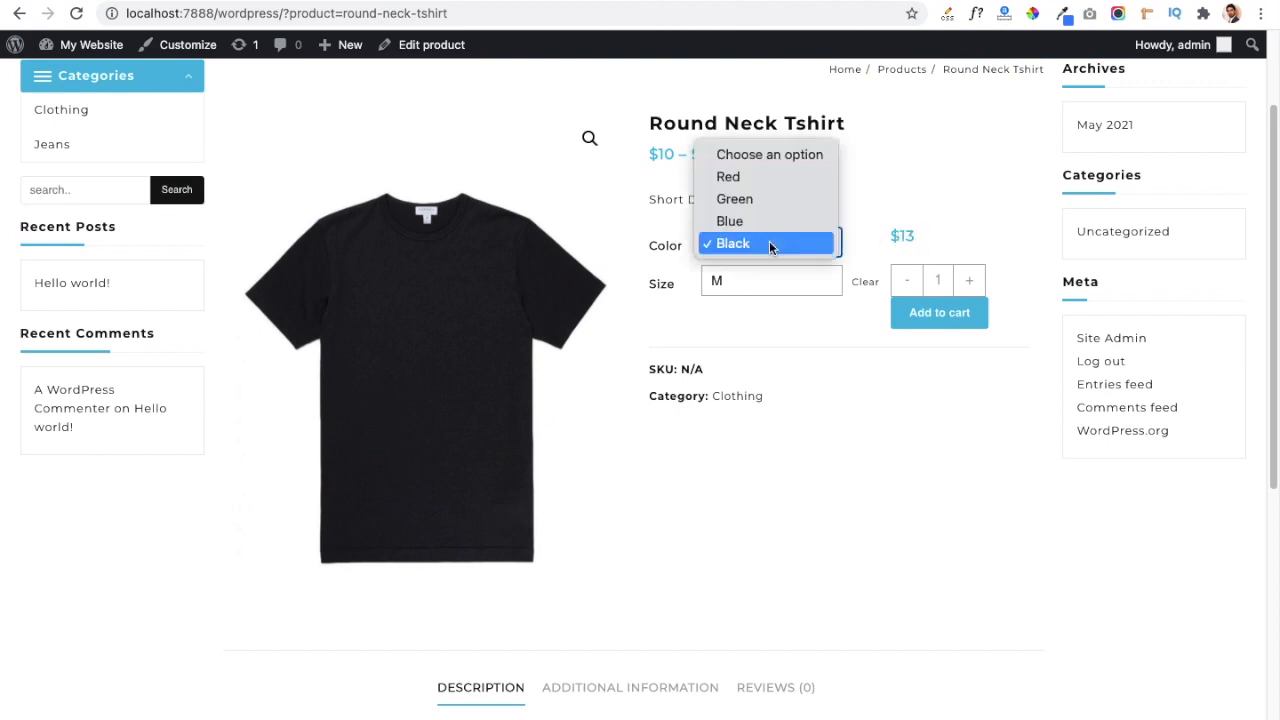
pyautogui.click(742, 181)
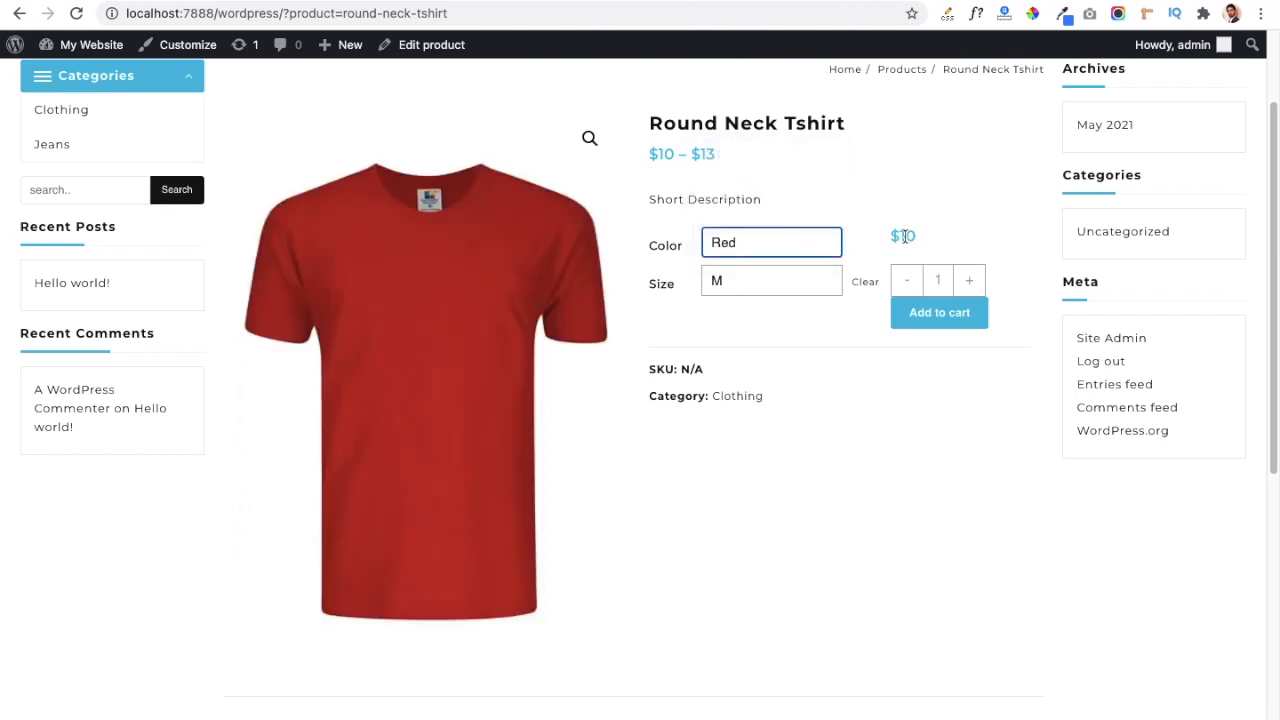